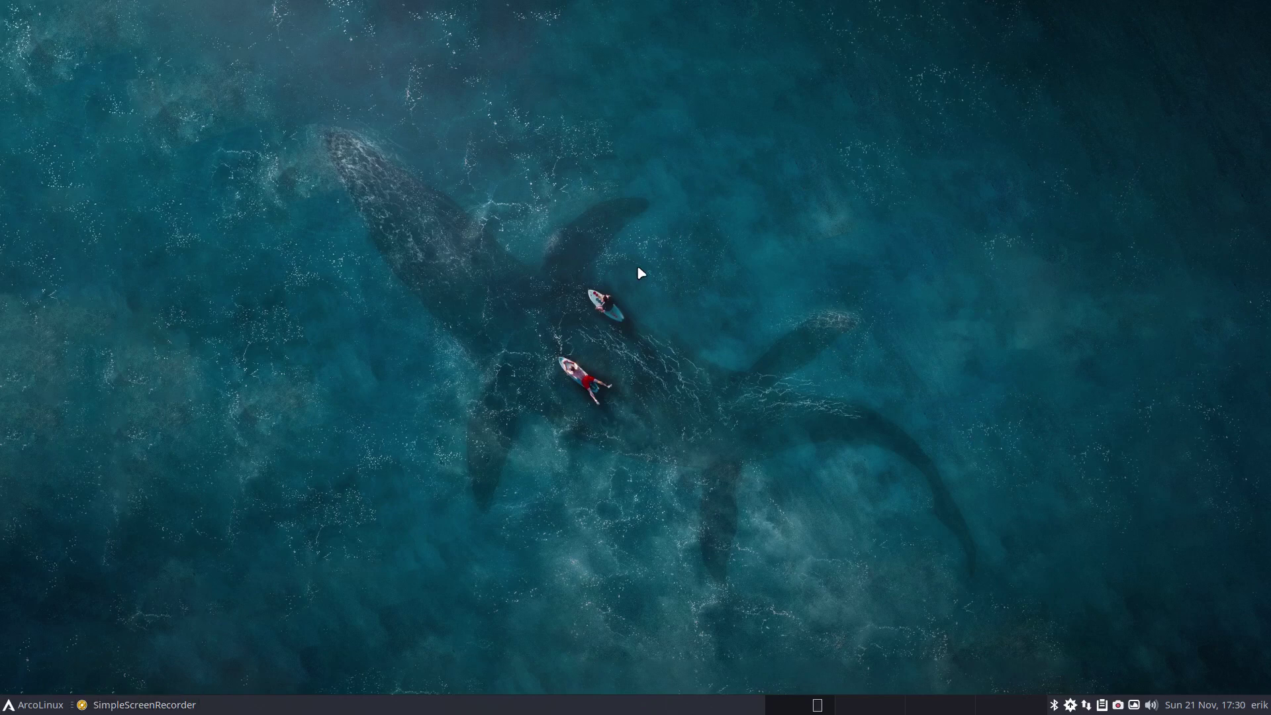
Open urxvt and display the ISO release details with the iso command.
{"action": "key", "text": "ctrl+alt+t"}
{"action": "type", "text": "iso"}
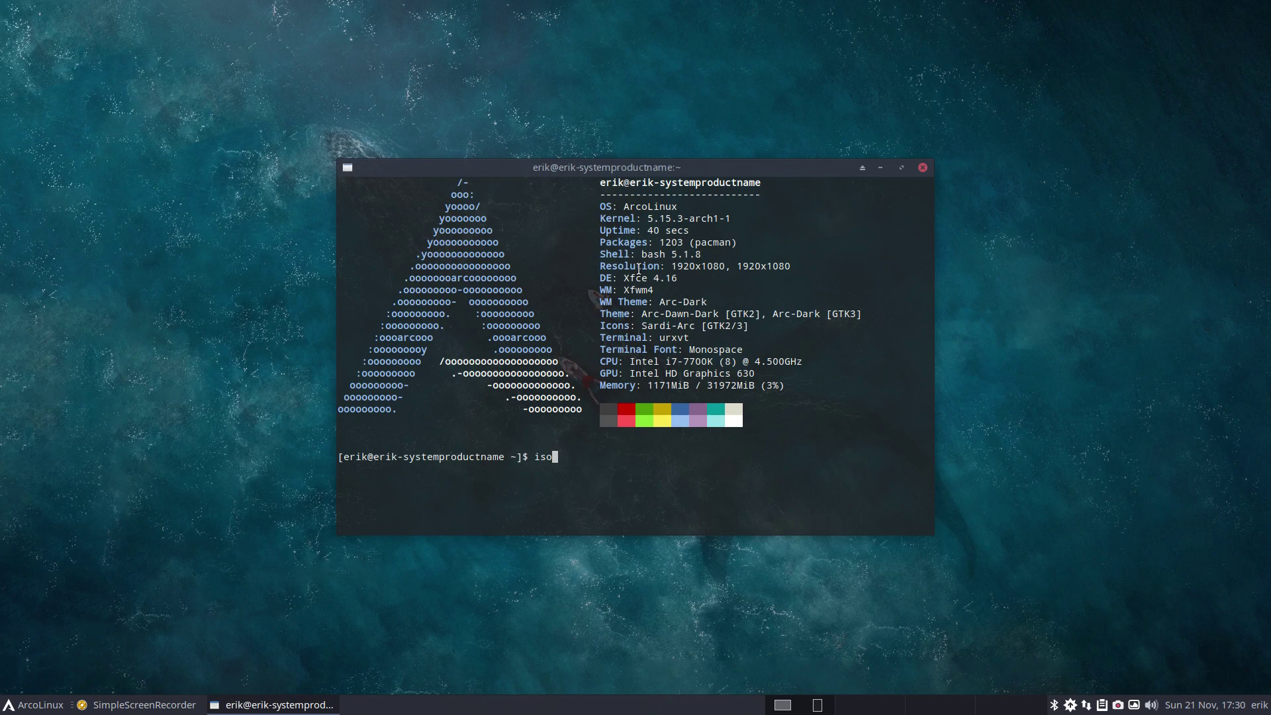
{"action": "key", "text": "Return"}
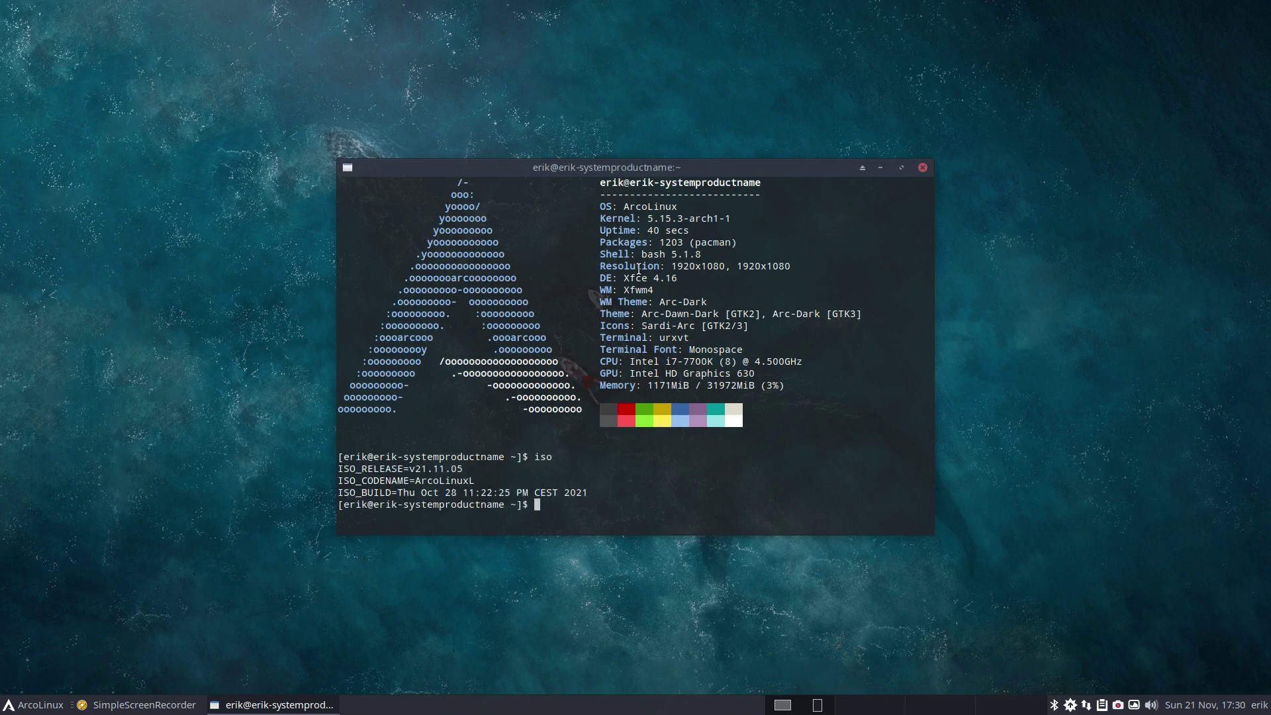
Run the sudo system update, which finds nothing to do, then close the terminal.
{"action": "type", "text": "update"}
{"action": "key", "text": "Return"}
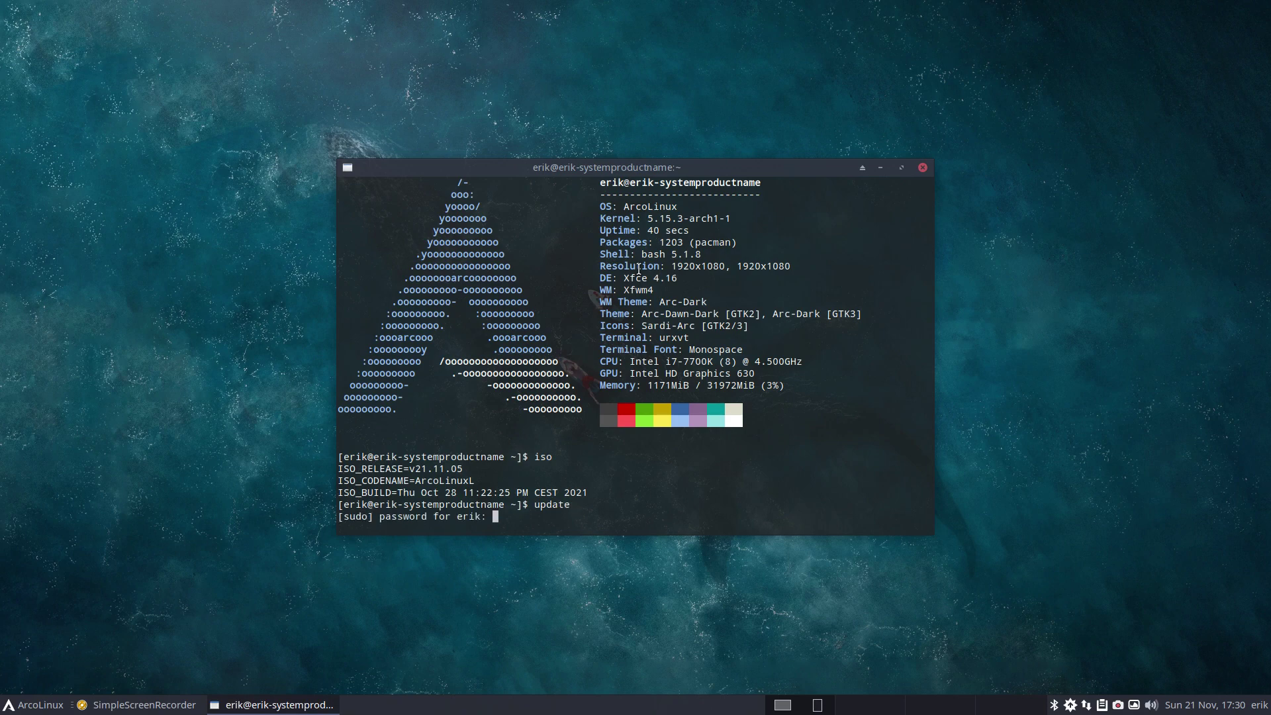
{"action": "key", "text": "Return"}
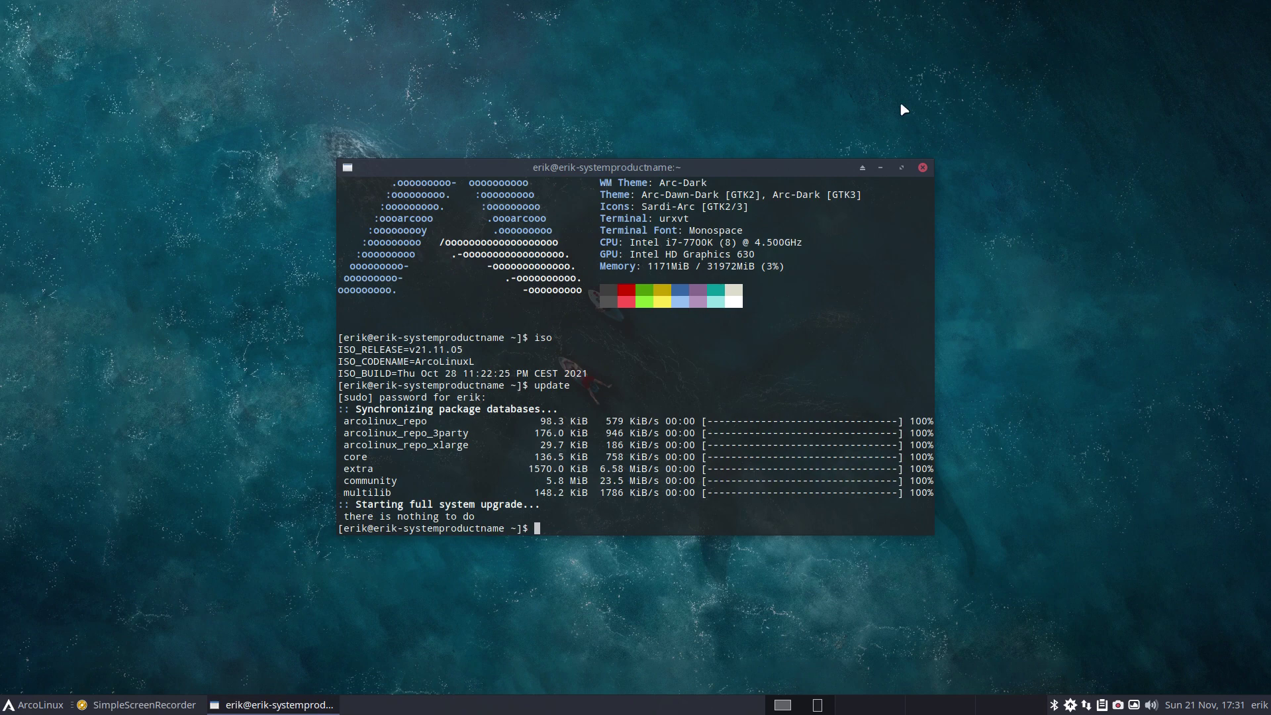
{"action": "left_click", "coordinate": [922, 168]}
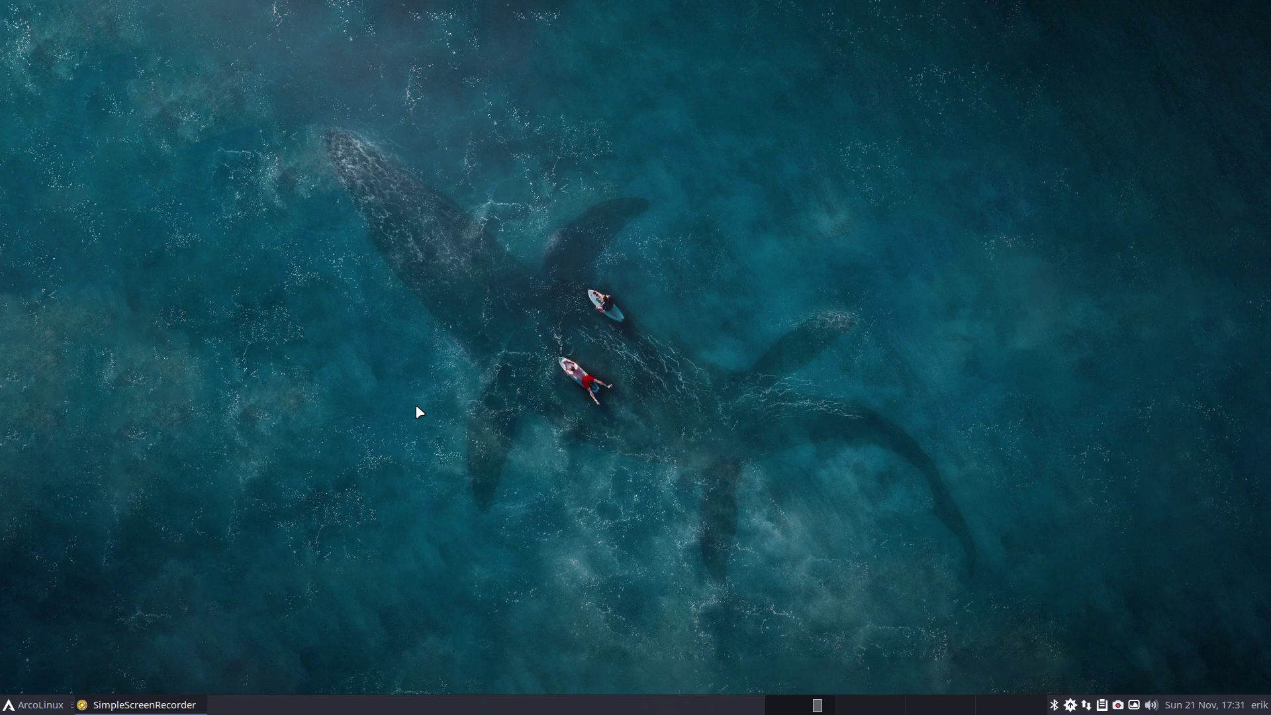
Maximize Chromium, search Google for 'bitly', and accept the cookie notice with 'Ik ga akkoord'.
{"action": "double_click", "coordinate": [366, 22]}
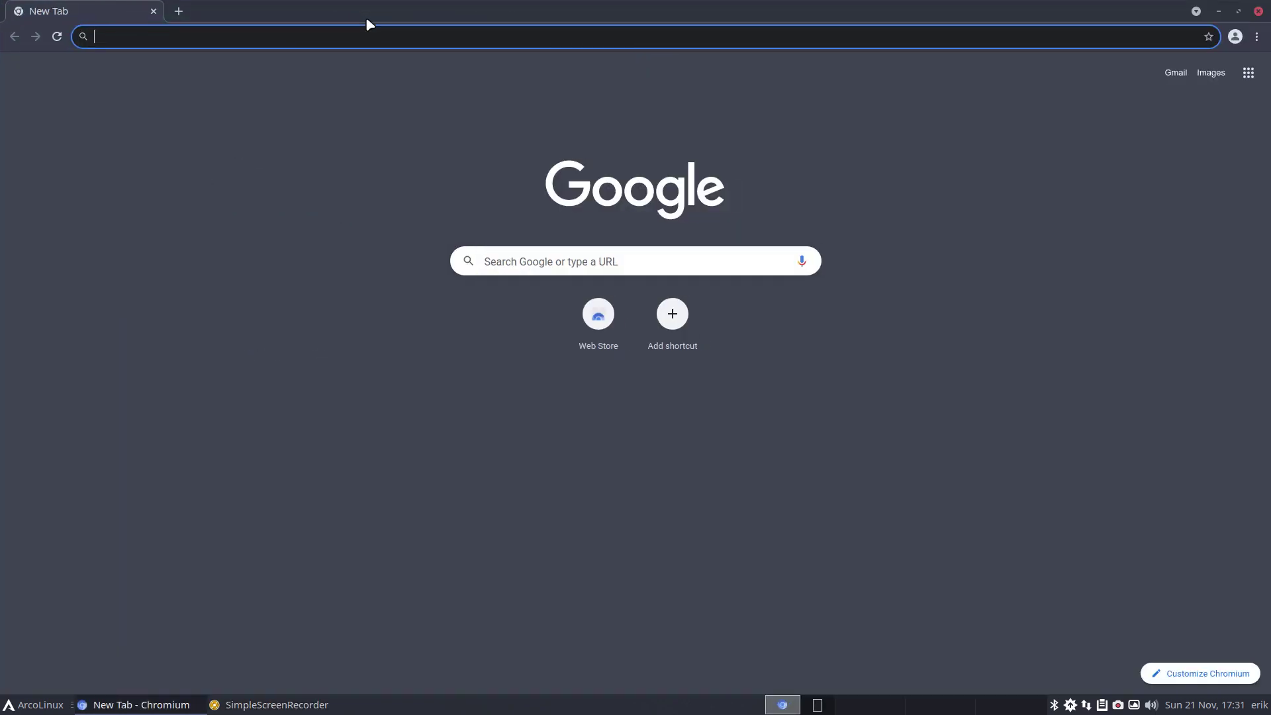
{"action": "type", "text": "bitly"}
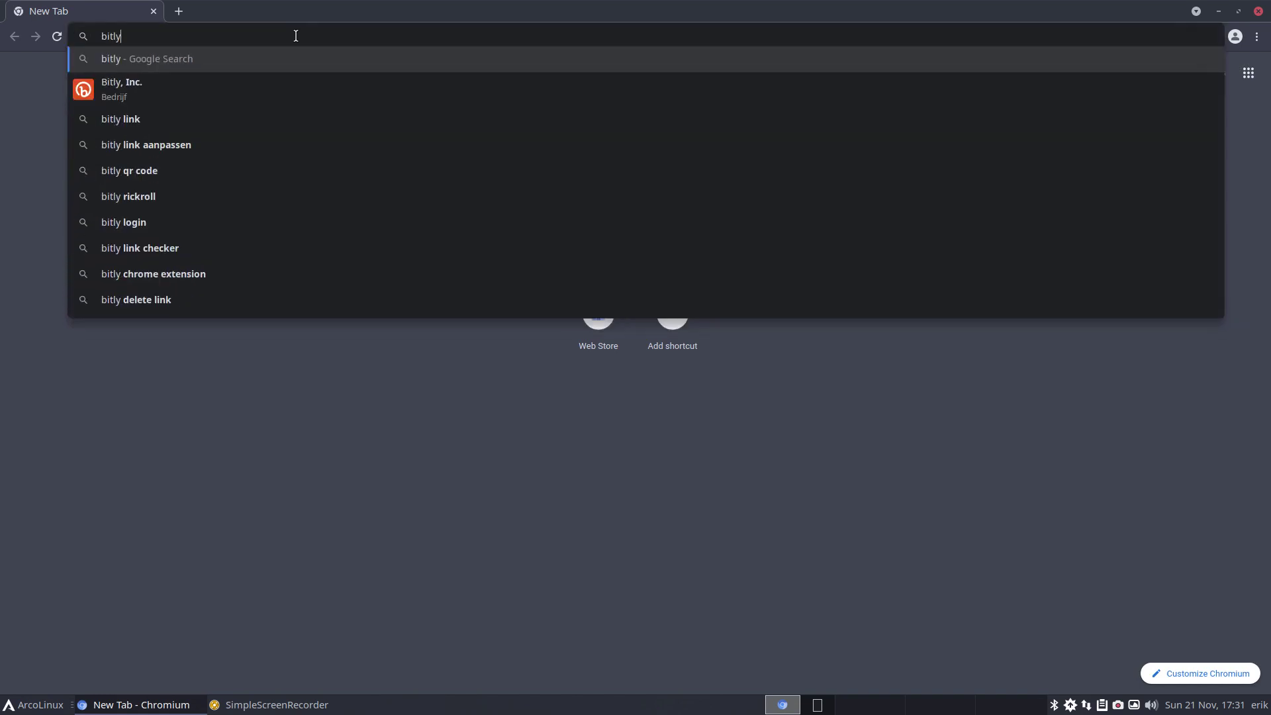
{"action": "key", "text": "Return"}
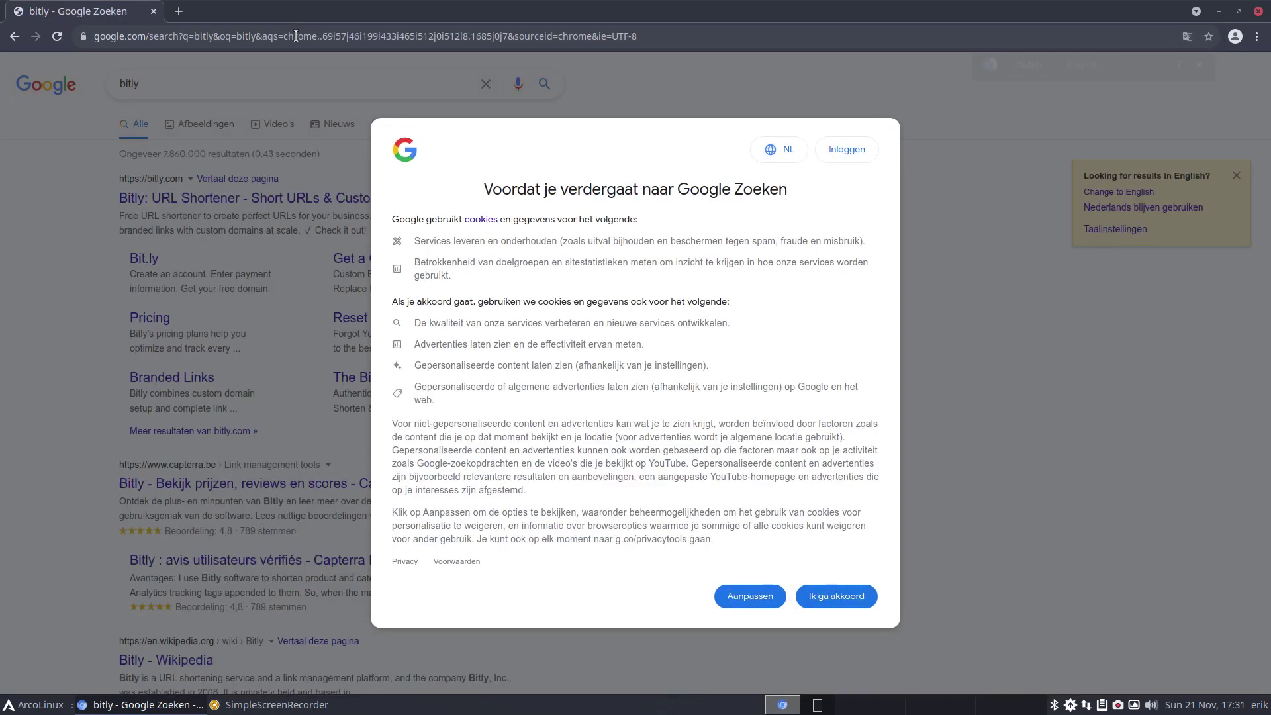
{"action": "left_click", "coordinate": [833, 594]}
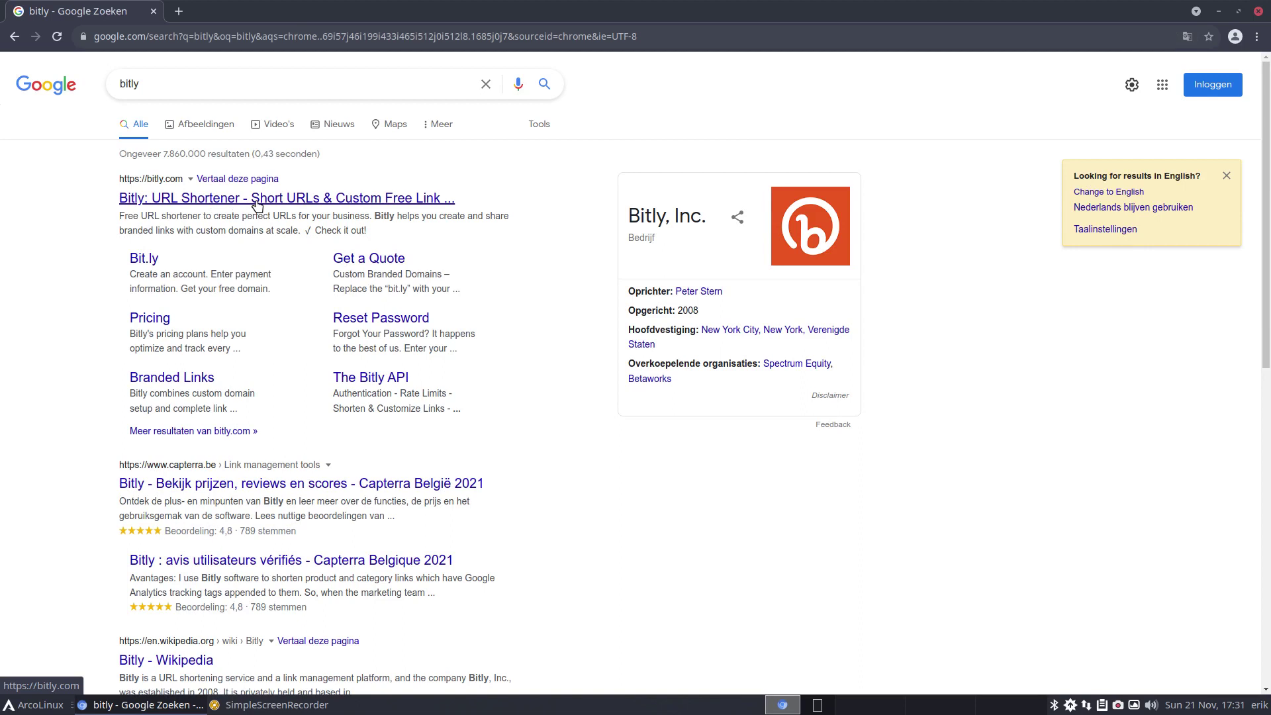
Enter the keyring password to unlock the login keyring prompt over Chromium.
{"action": "left_click", "coordinate": [265, 33]}
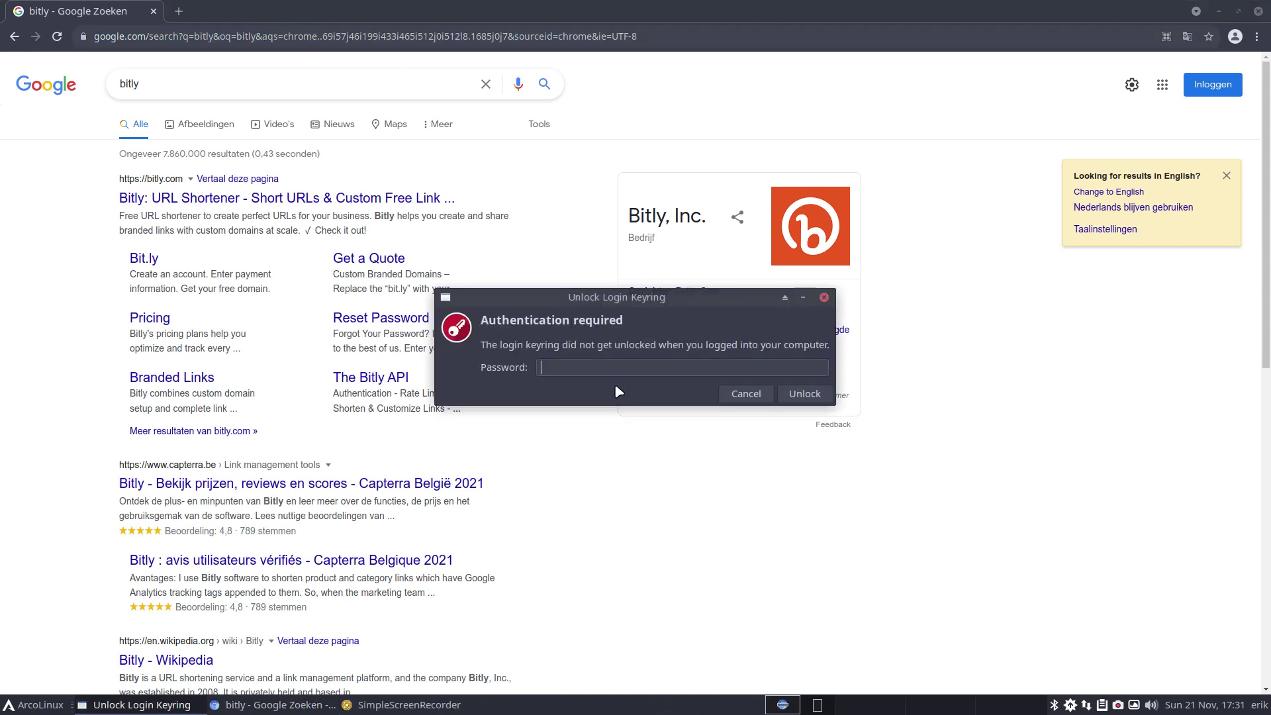
{"action": "type", "text": "••••"}
{"action": "key", "text": "Return"}
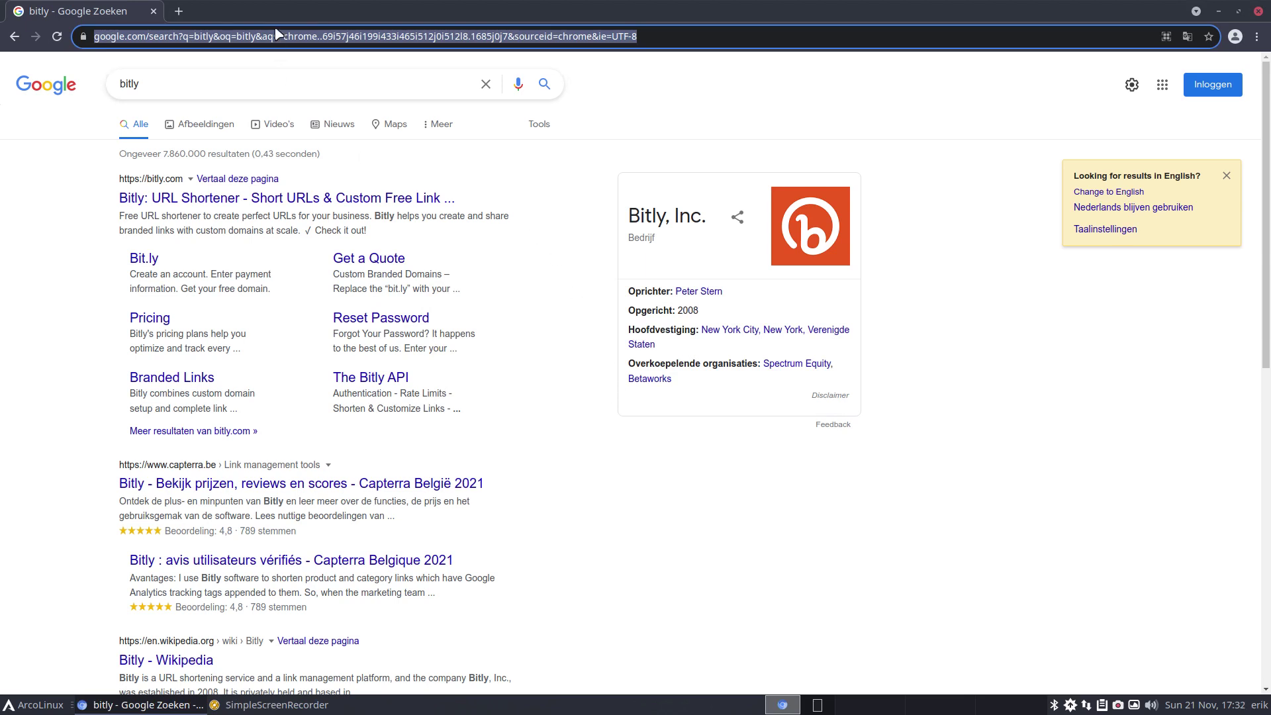
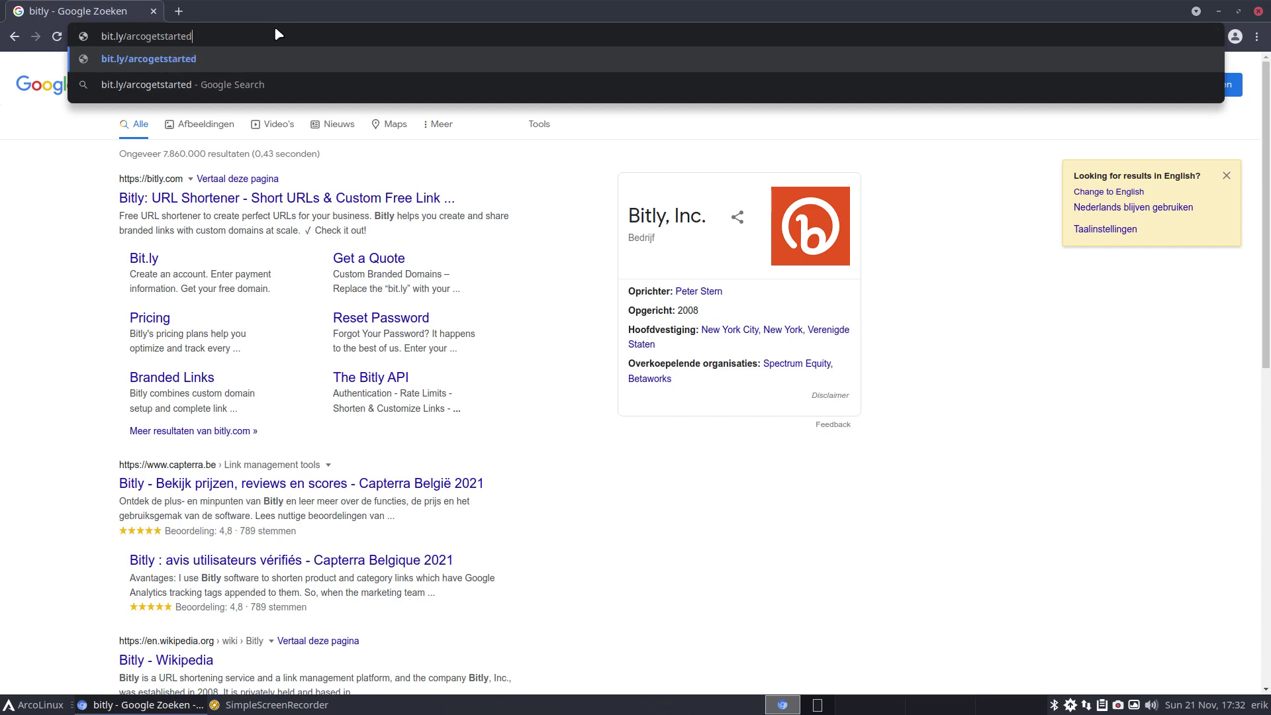
Load bit.ly/arcogetstarted, dismiss the Dropbox sign-up prompt, and download Get-Started.tar.gz.
{"action": "key", "text": "Return"}
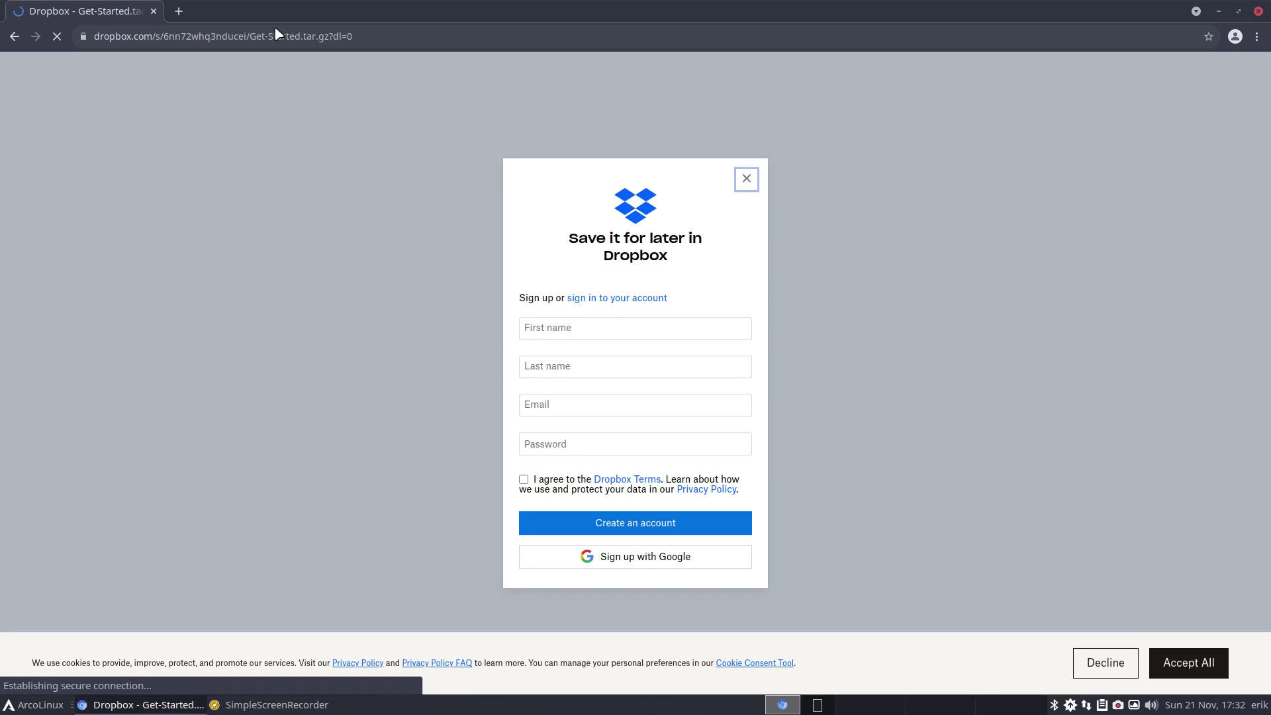
{"action": "left_click", "coordinate": [750, 179]}
{"action": "left_click", "coordinate": [87, 74]}
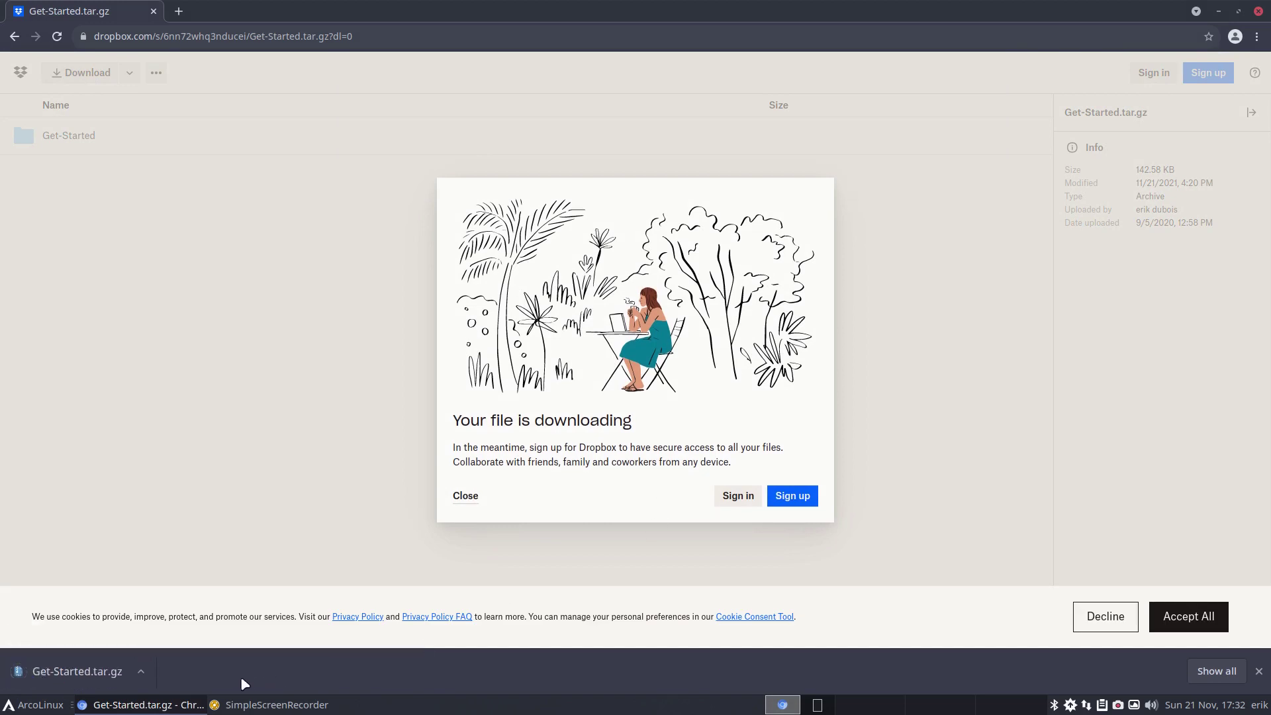
Show the downloaded archive in its folder and extract it there with Extract Here.
{"action": "left_click", "coordinate": [141, 671]}
{"action": "left_click", "coordinate": [208, 622]}
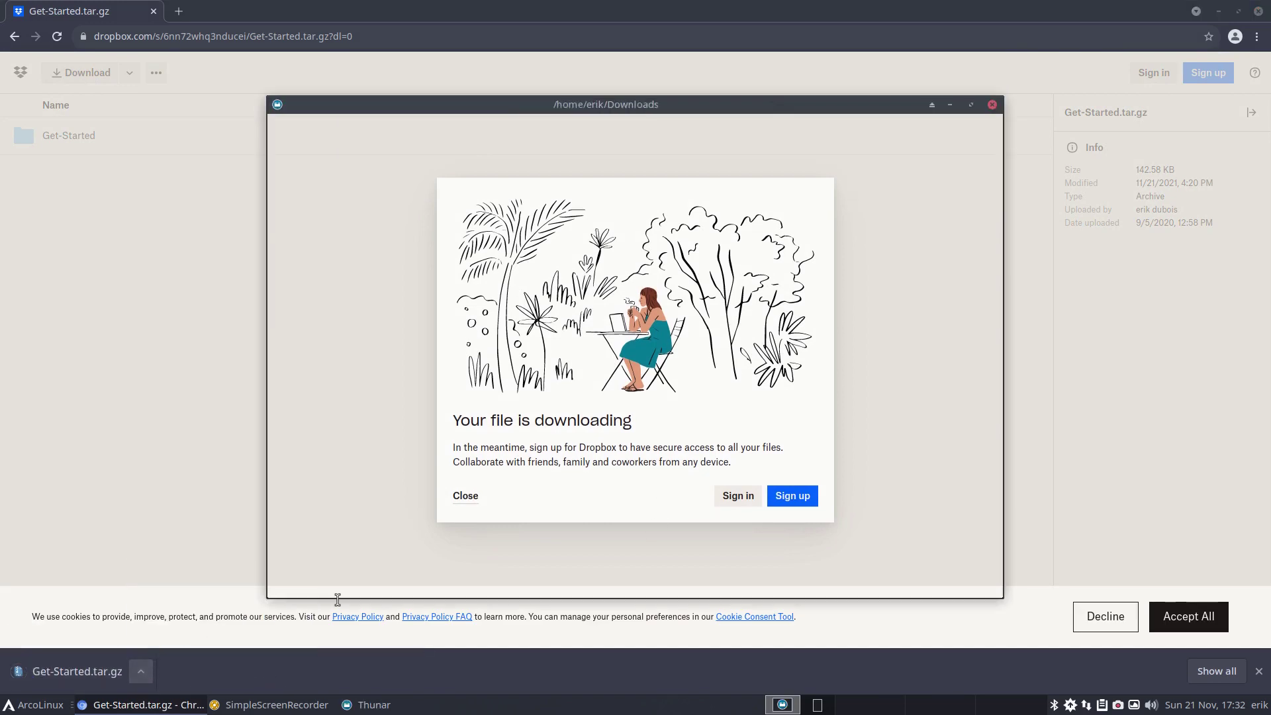
{"action": "right_click", "coordinate": [415, 188]}
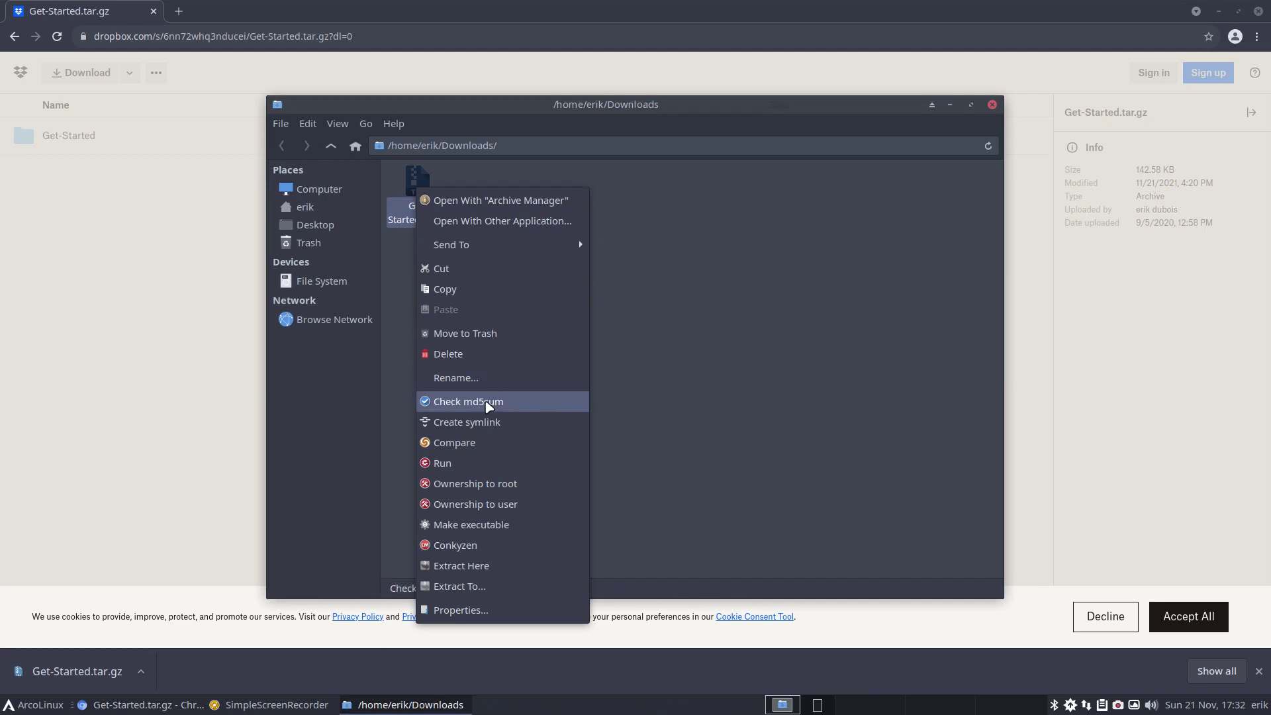
{"action": "left_click", "coordinate": [508, 566]}
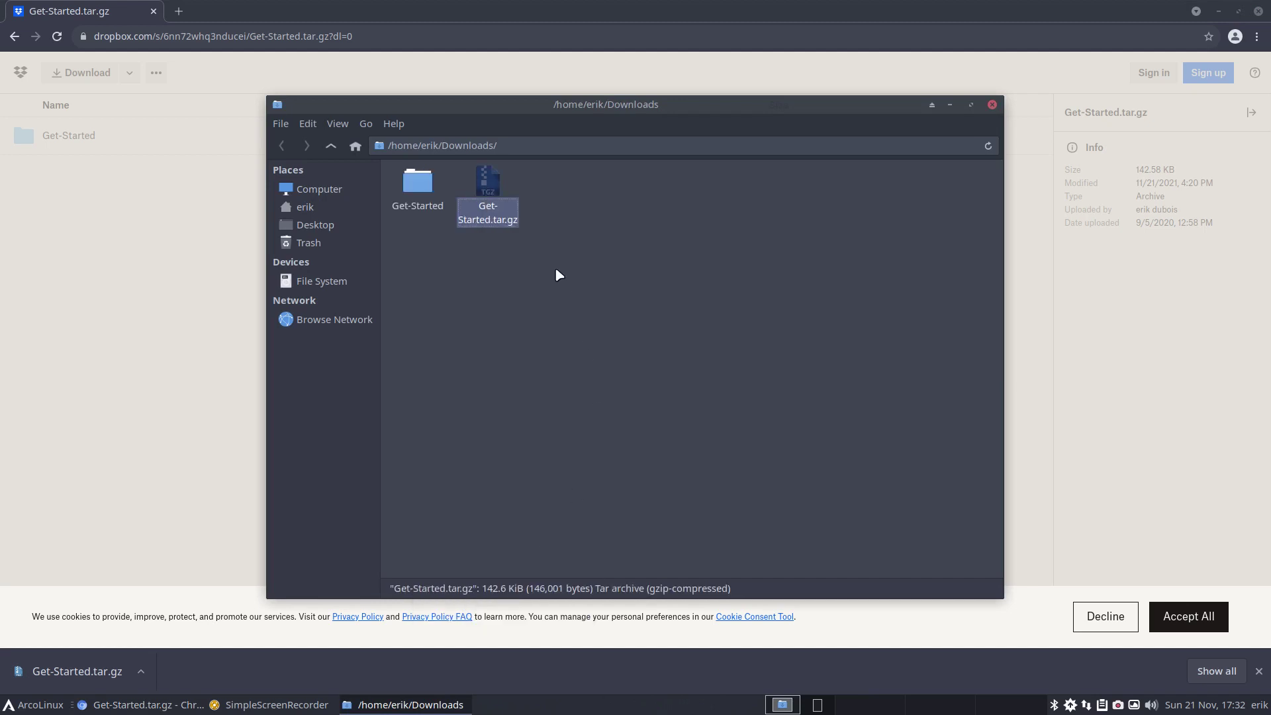
Delete the downloaded archive and browse the ALCI and ARCO folders inside Get-Started.
{"action": "key", "text": "Delete"}
{"action": "double_click", "coordinate": [418, 192]}
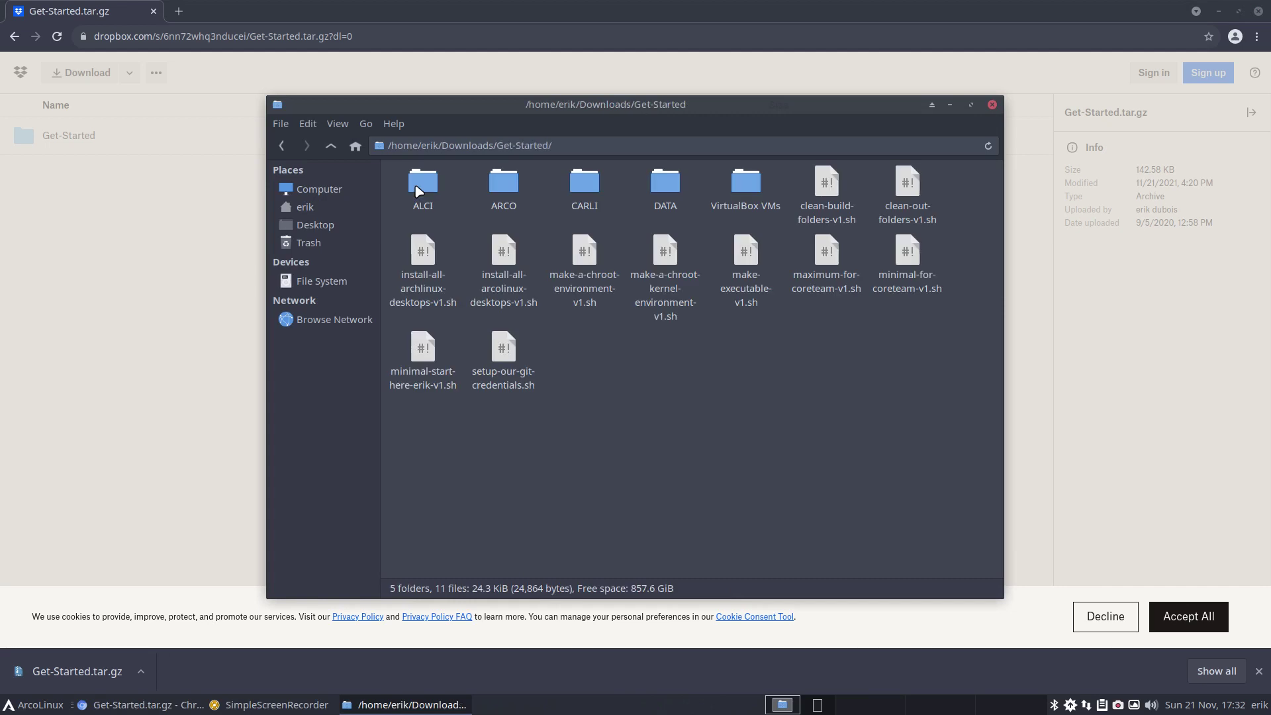
{"action": "left_click", "coordinate": [428, 199]}
{"action": "double_click", "coordinate": [429, 200]}
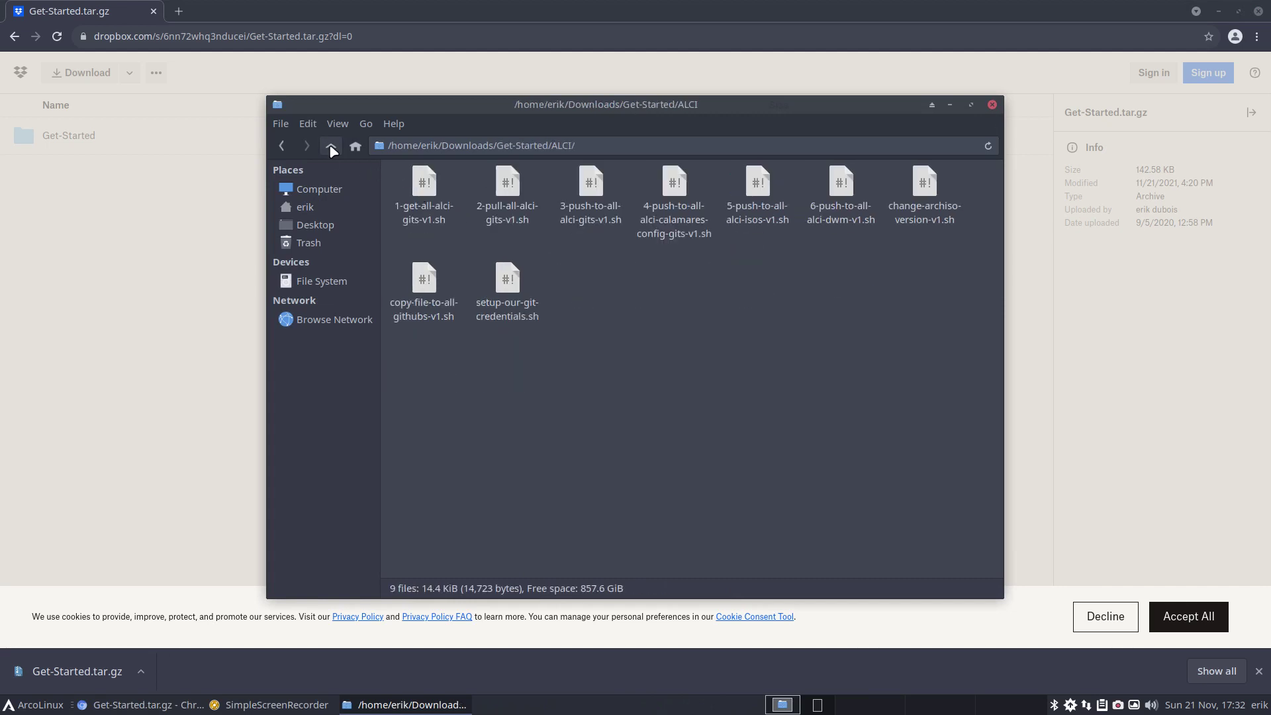
{"action": "key", "text": "BackSpace"}
{"action": "double_click", "coordinate": [503, 184]}
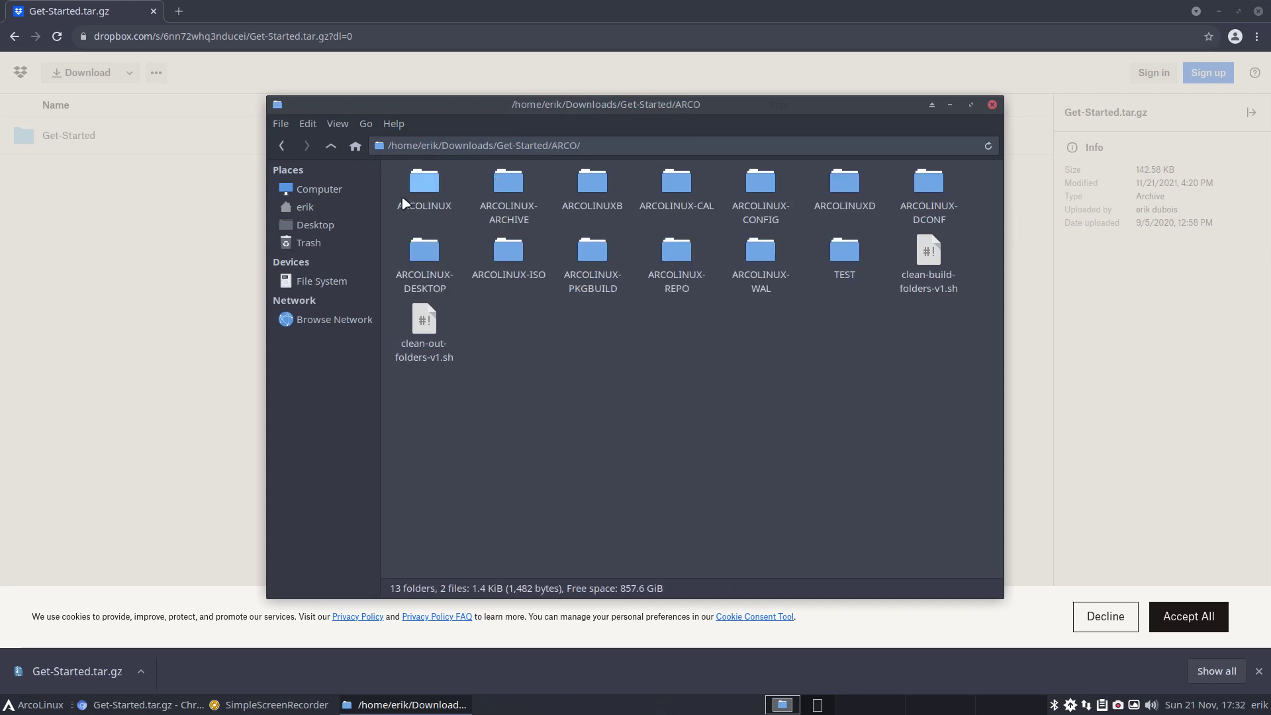
{"action": "left_click", "coordinate": [334, 146]}
{"action": "left_click", "coordinate": [584, 185]}
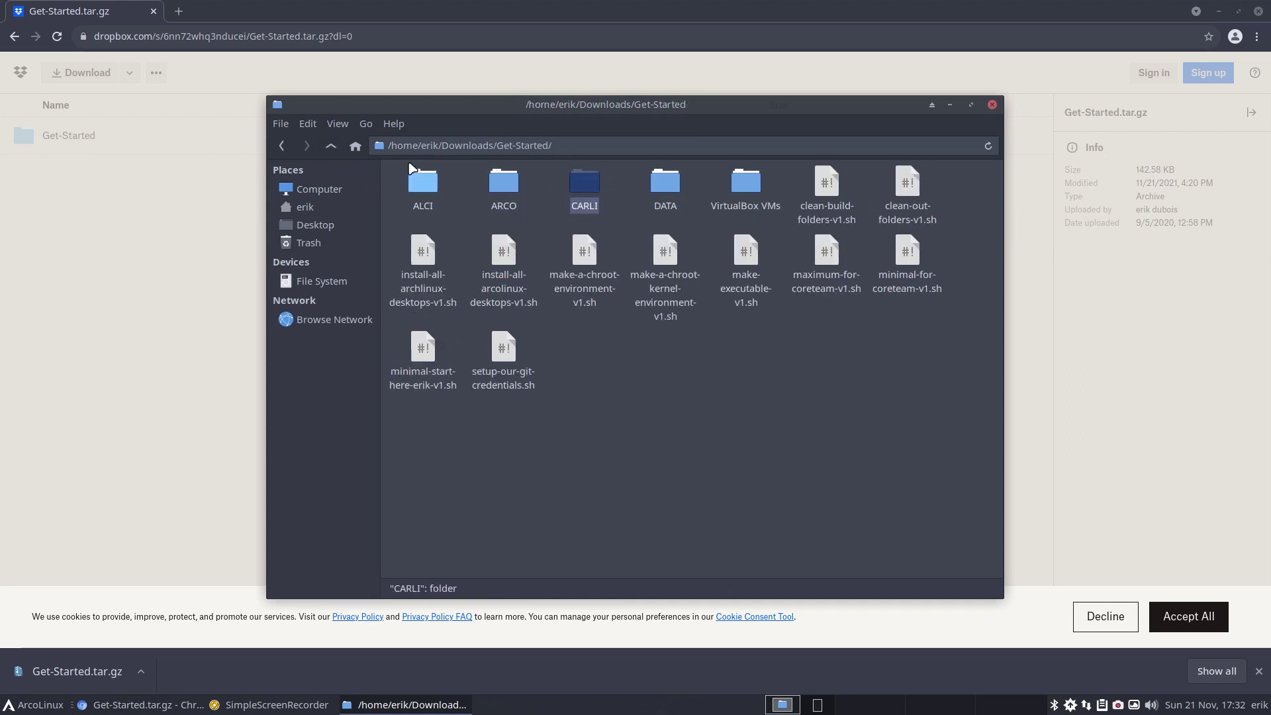
Browse the DATA and VirtualBox VMs folders, then select minimal-start-here-erik-v1.sh.
{"action": "double_click", "coordinate": [668, 180]}
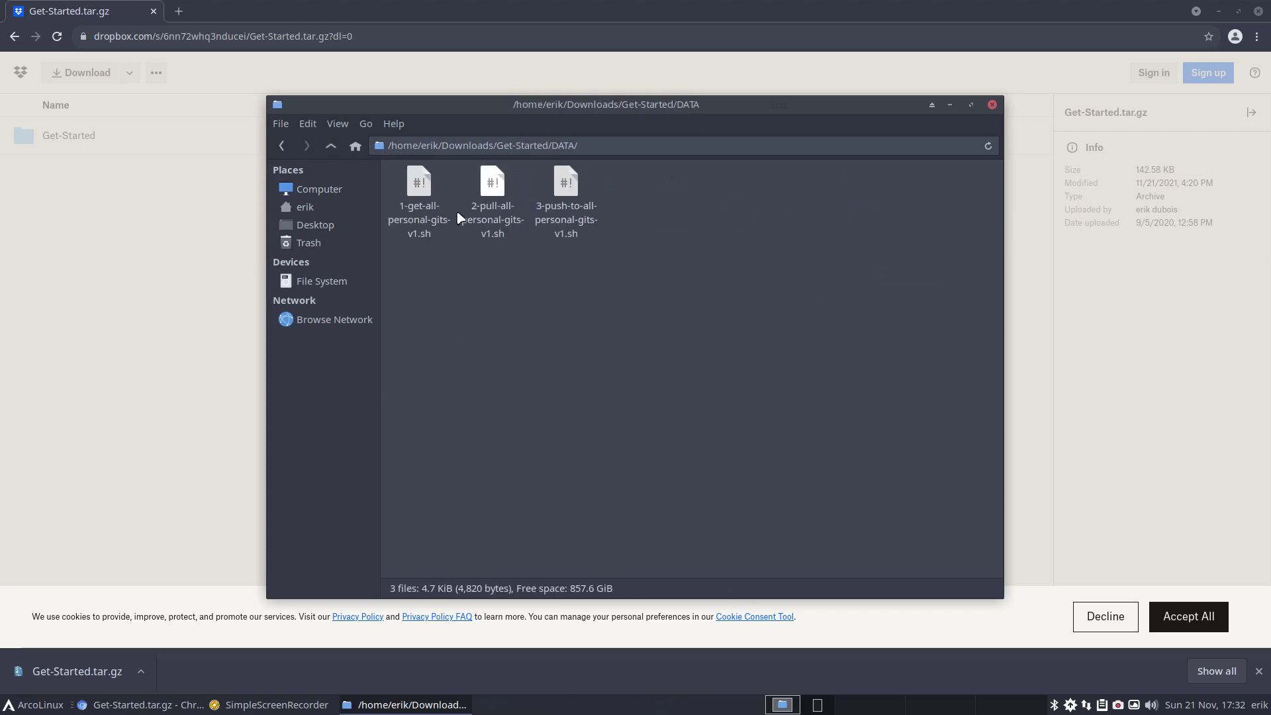
{"action": "left_click", "coordinate": [331, 145]}
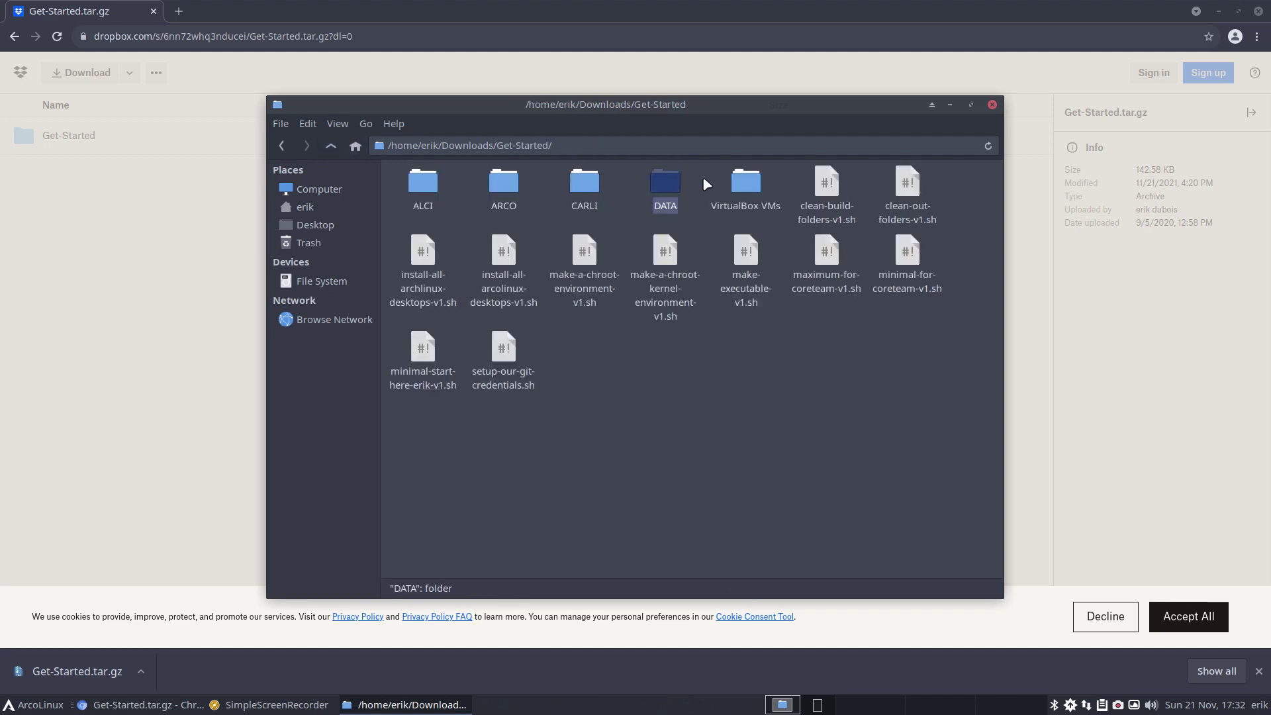
{"action": "double_click", "coordinate": [738, 182]}
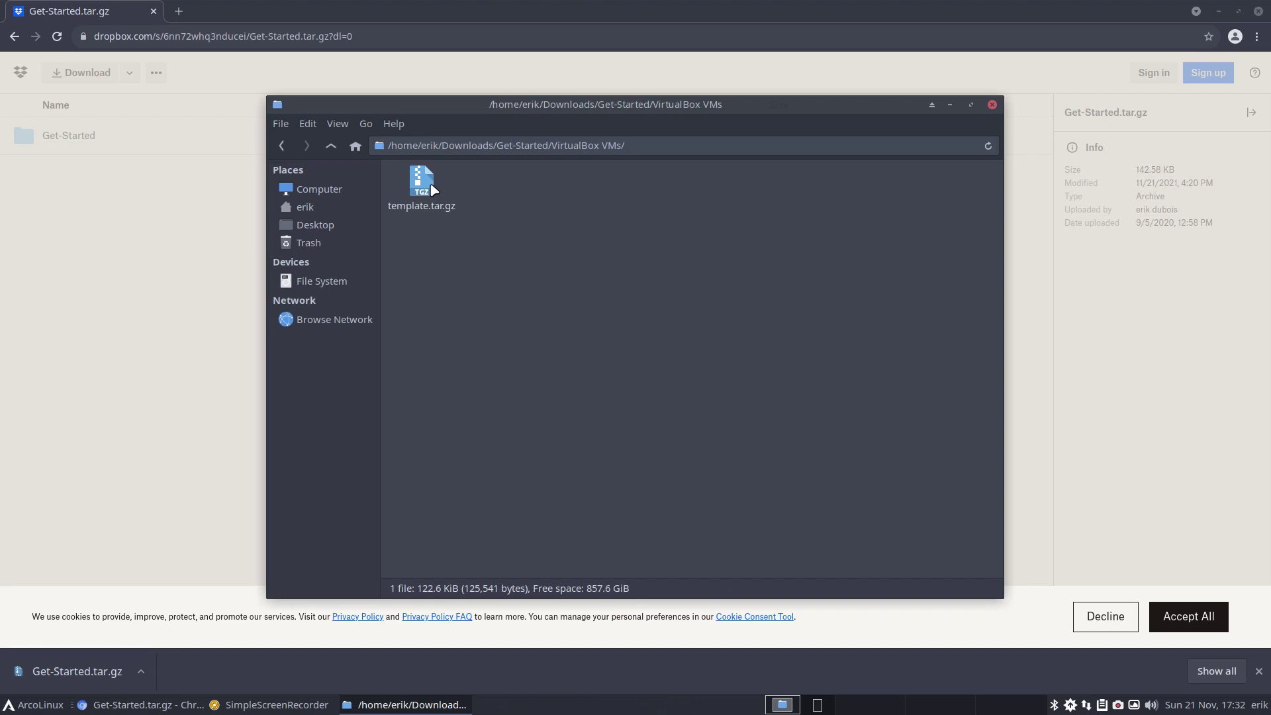
{"action": "left_click", "coordinate": [330, 147]}
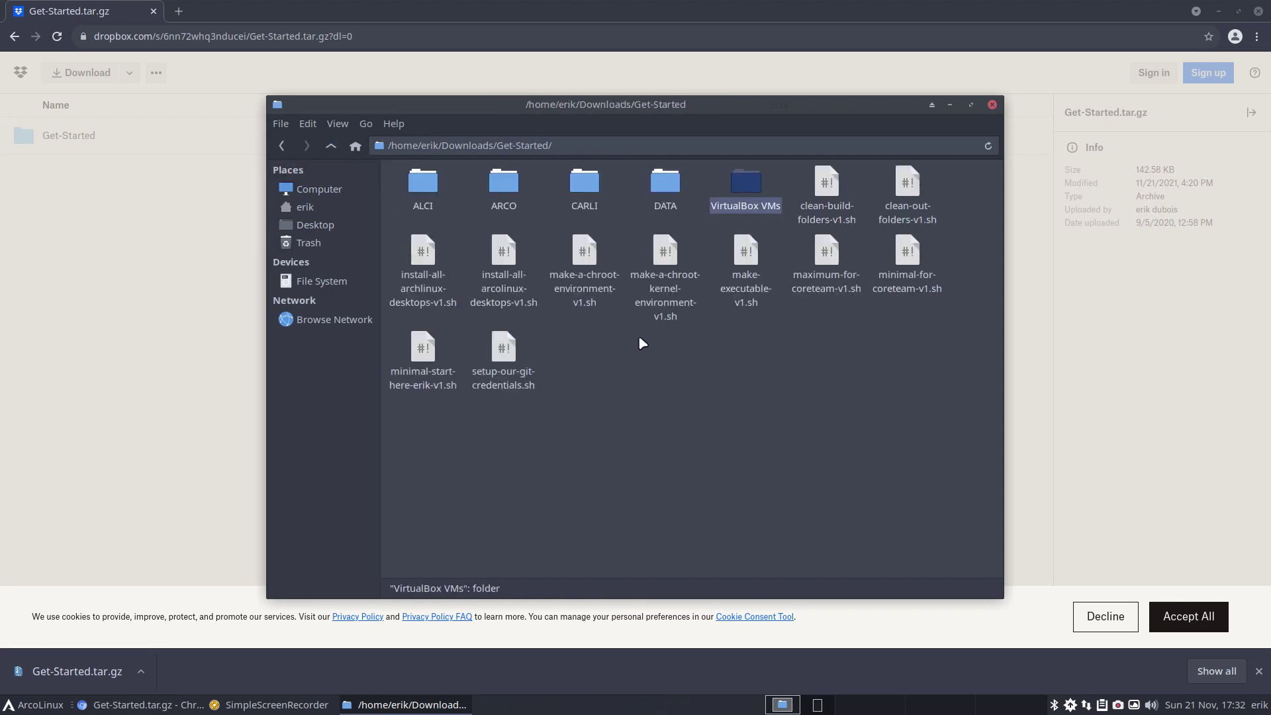
{"action": "left_click", "coordinate": [640, 378]}
{"action": "left_click", "coordinate": [423, 355]}
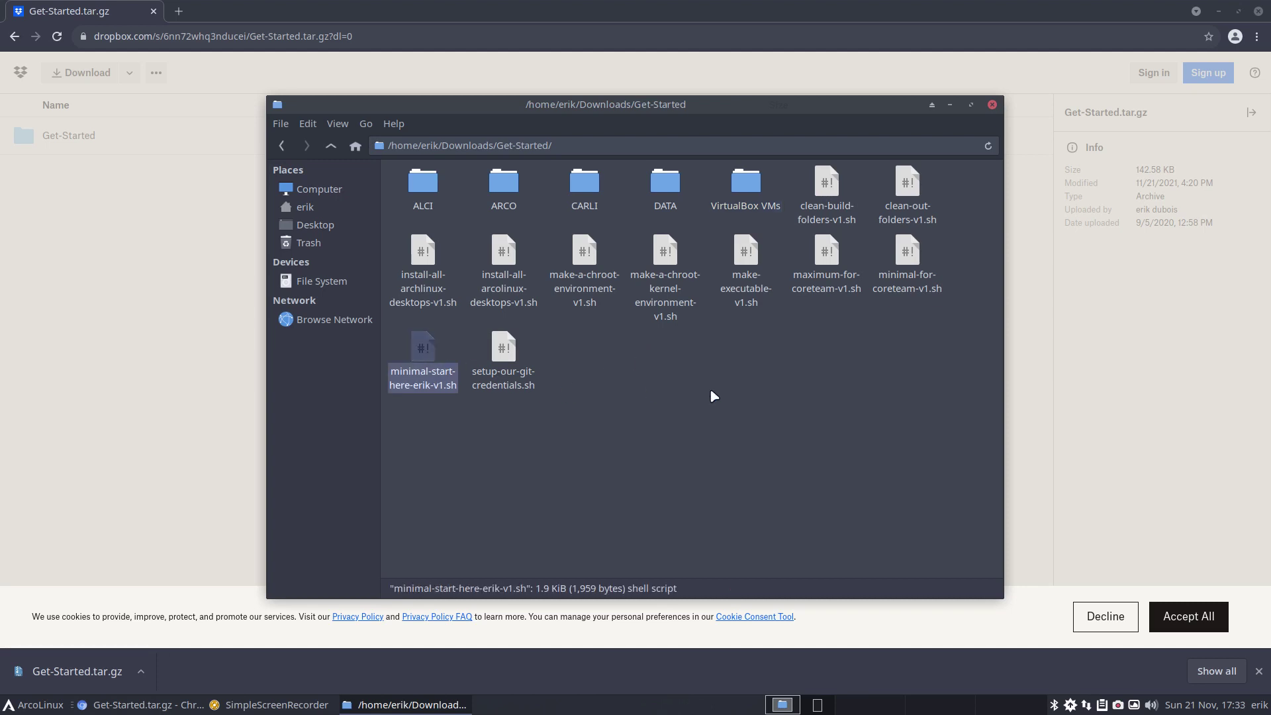
Open a terminal in the Get-Started folder and run ./minimal-start-here-erik-v1.sh.
{"action": "right_click", "coordinate": [696, 355]}
{"action": "left_click", "coordinate": [779, 407]}
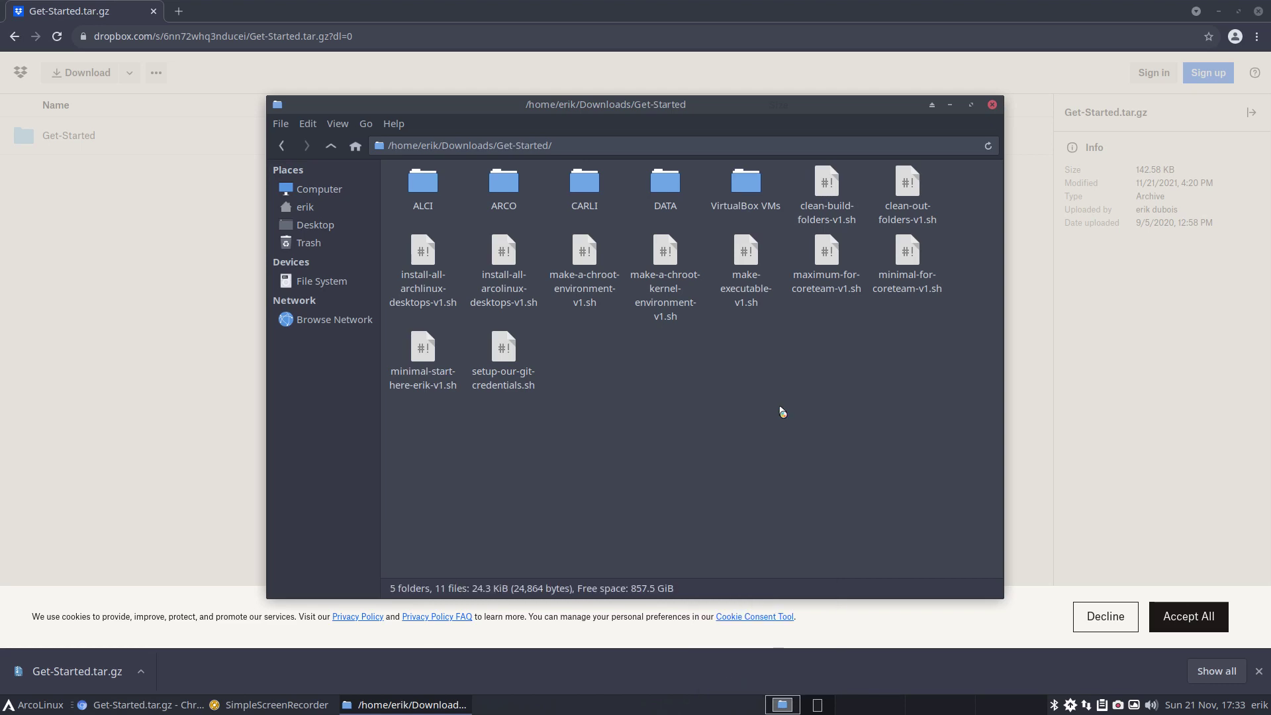
{"action": "left_click_drag", "start_coordinate": [617, 141], "coordinate": [800, 180]}
{"action": "type", "text": "."}
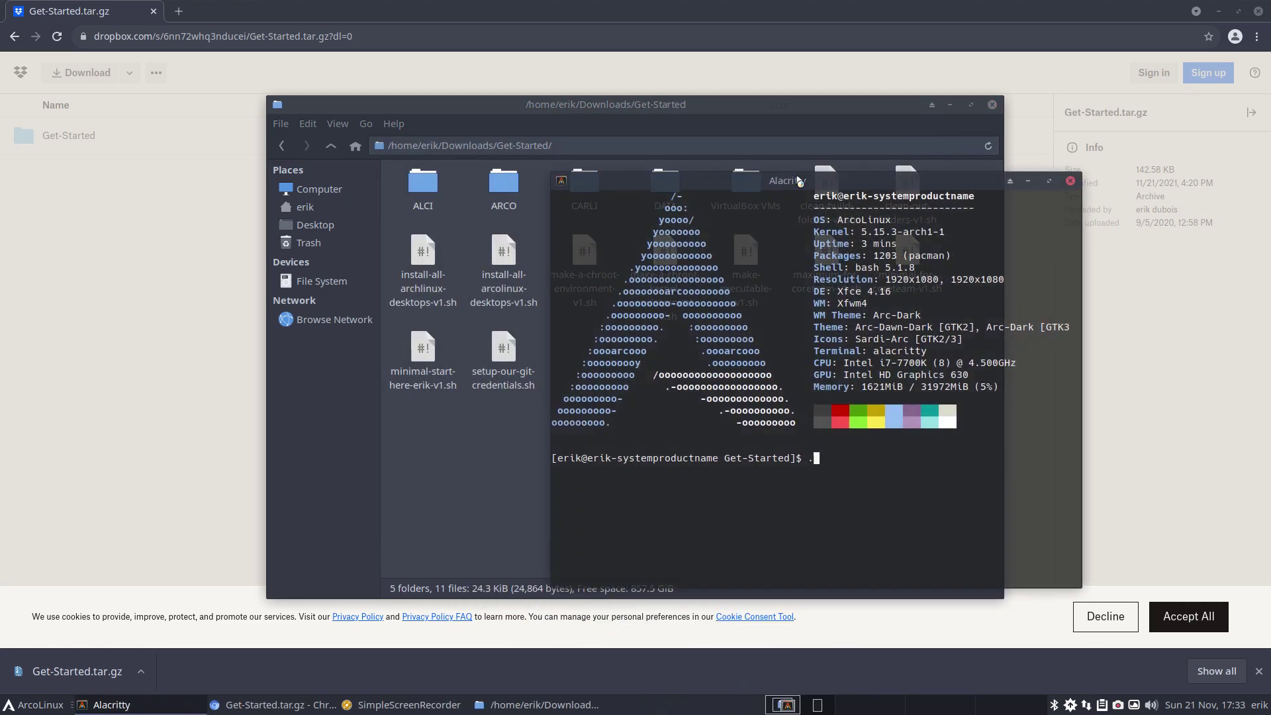
{"action": "type", "text": "/minimal-st"}
{"action": "key", "text": "Tab"}
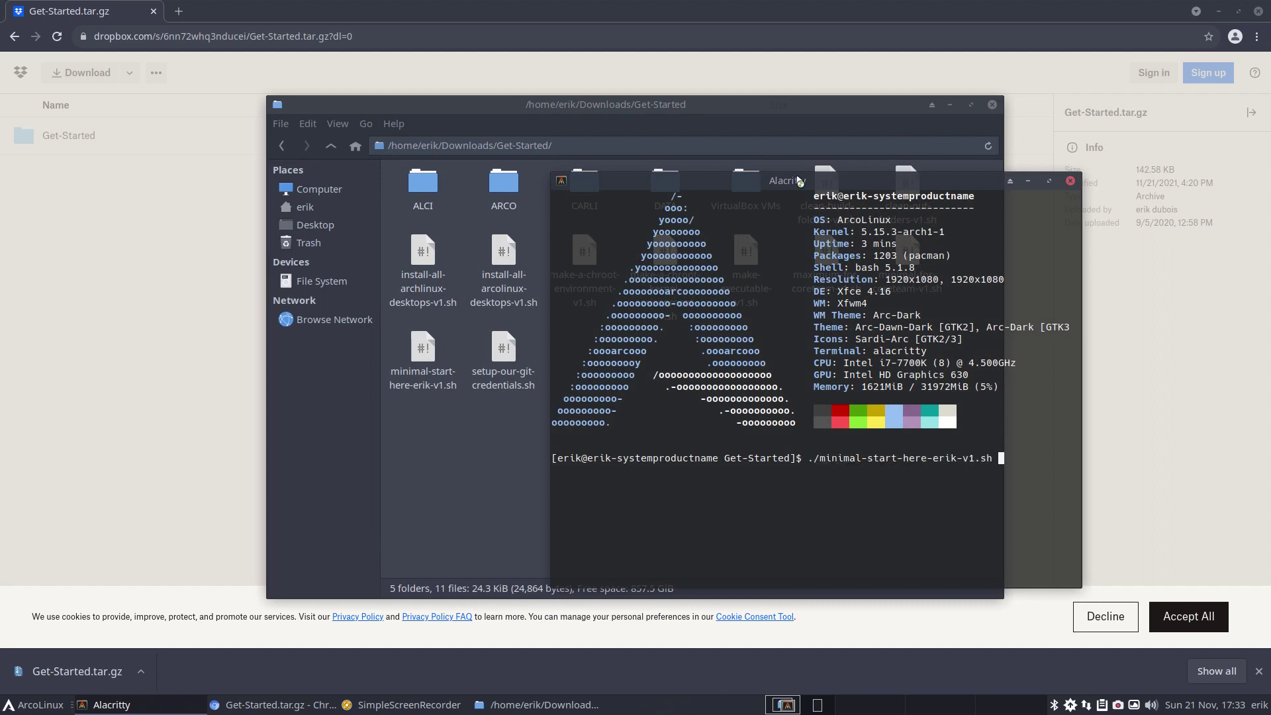
{"action": "key", "text": "Return"}
{"action": "key", "text": "Return"}
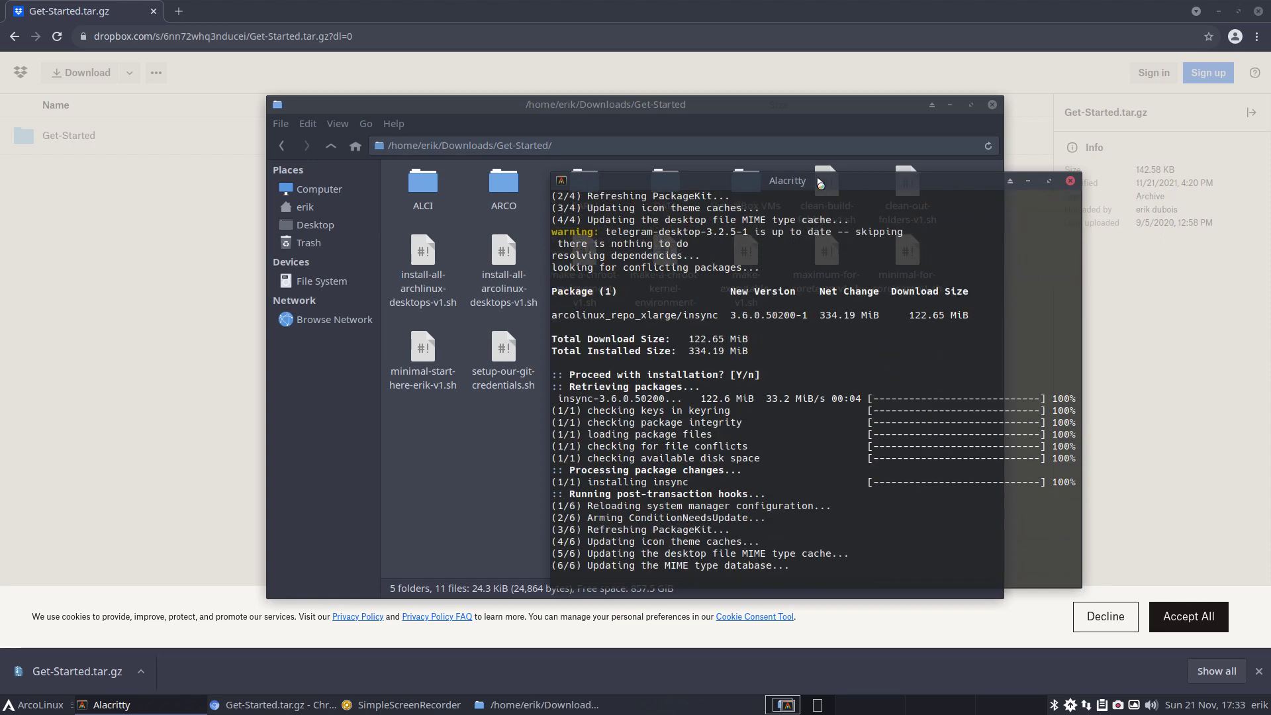
Close Chromium and Thunar, maximize Alacritty, and highlight the vlc and sublime-text skip notes.
{"action": "left_click", "coordinate": [1259, 12]}
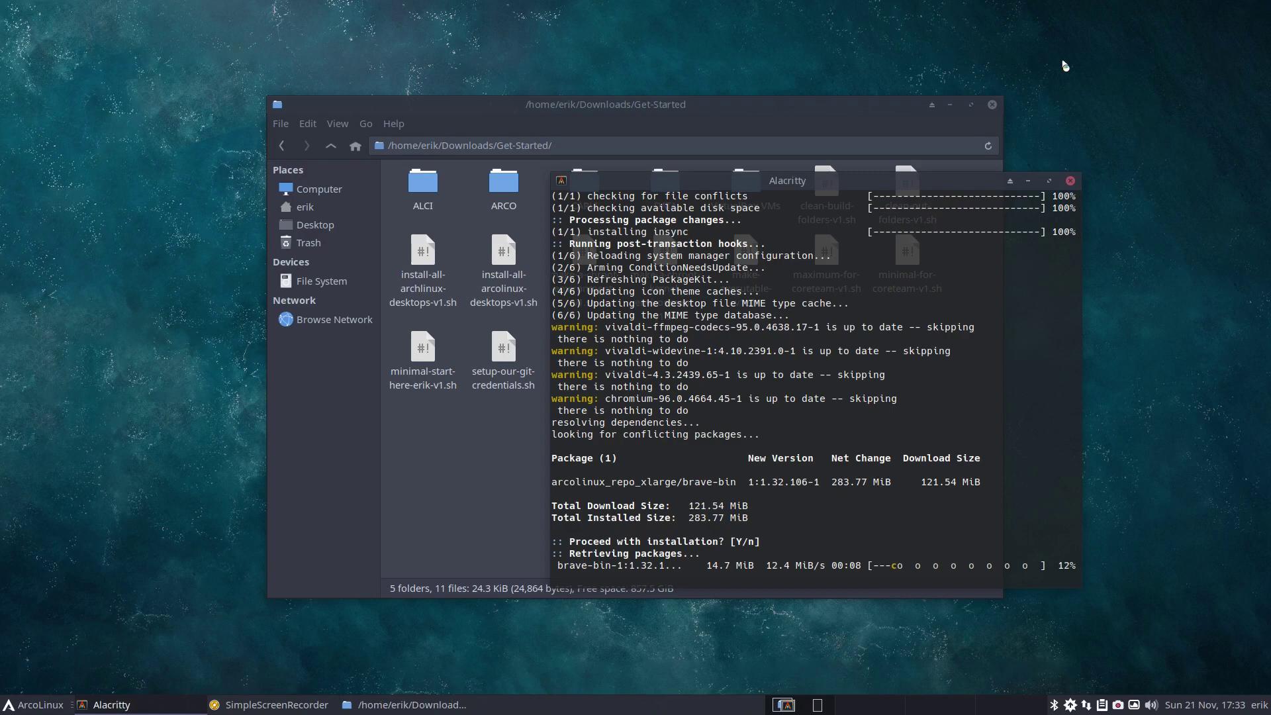
{"action": "left_click", "coordinate": [991, 104]}
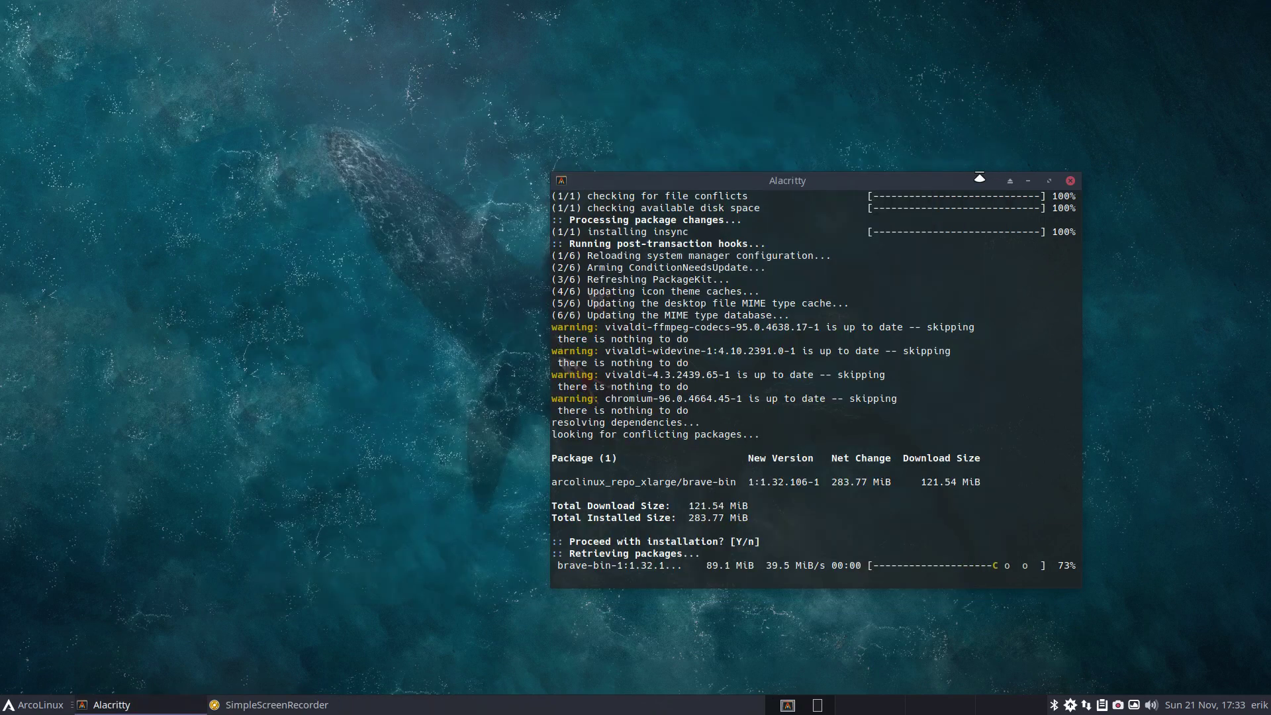
{"action": "double_click", "coordinate": [980, 180]}
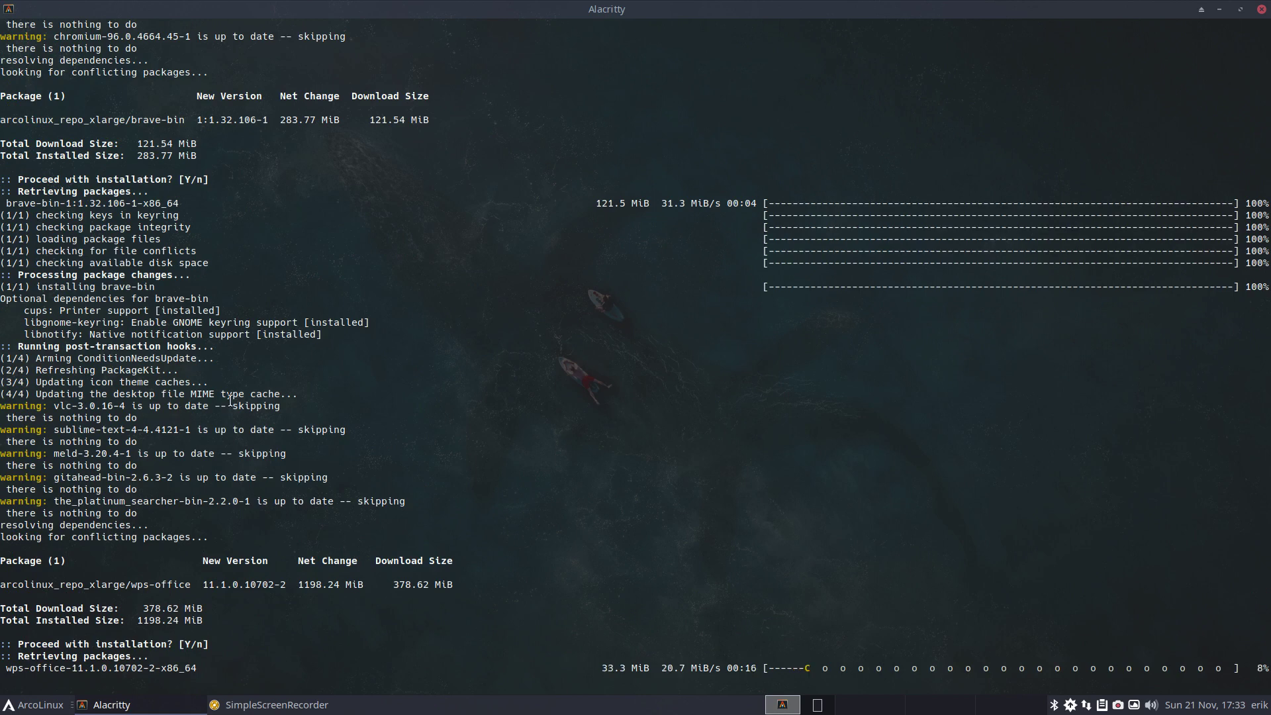
{"action": "left_click_drag", "start_coordinate": [231, 406], "coordinate": [358, 395]}
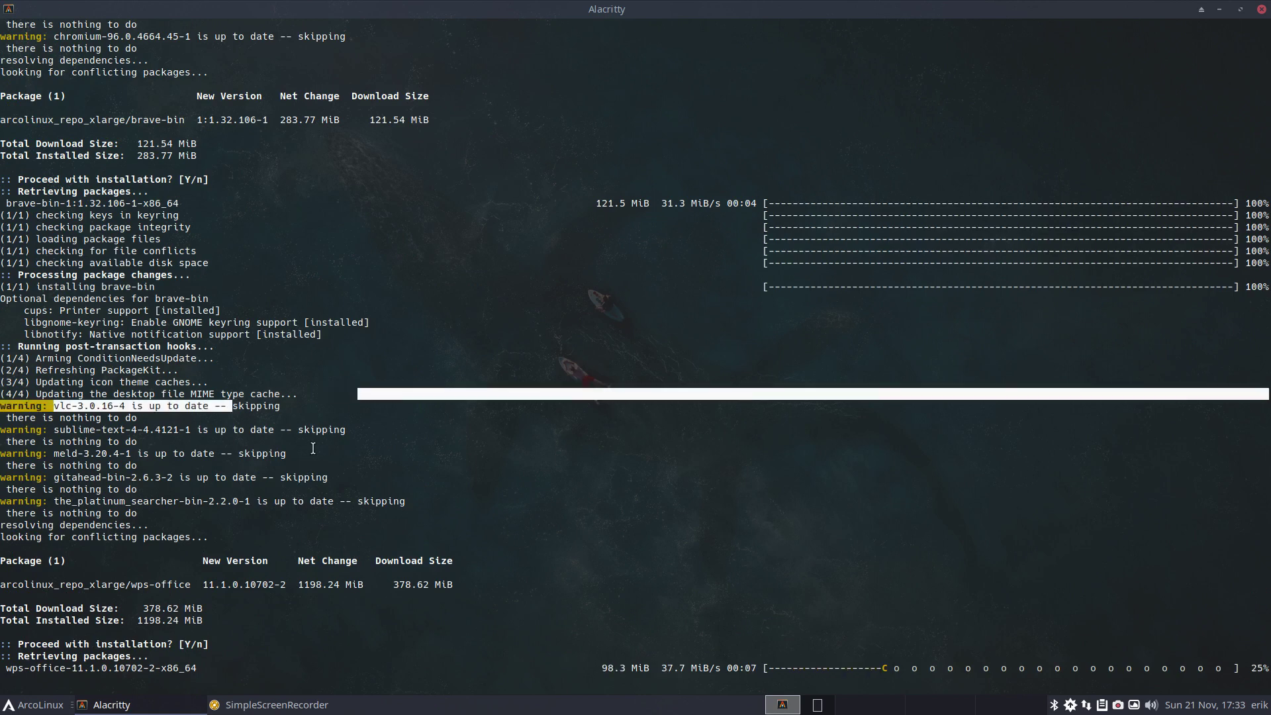
{"action": "left_click_drag", "start_coordinate": [287, 431], "coordinate": [331, 432]}
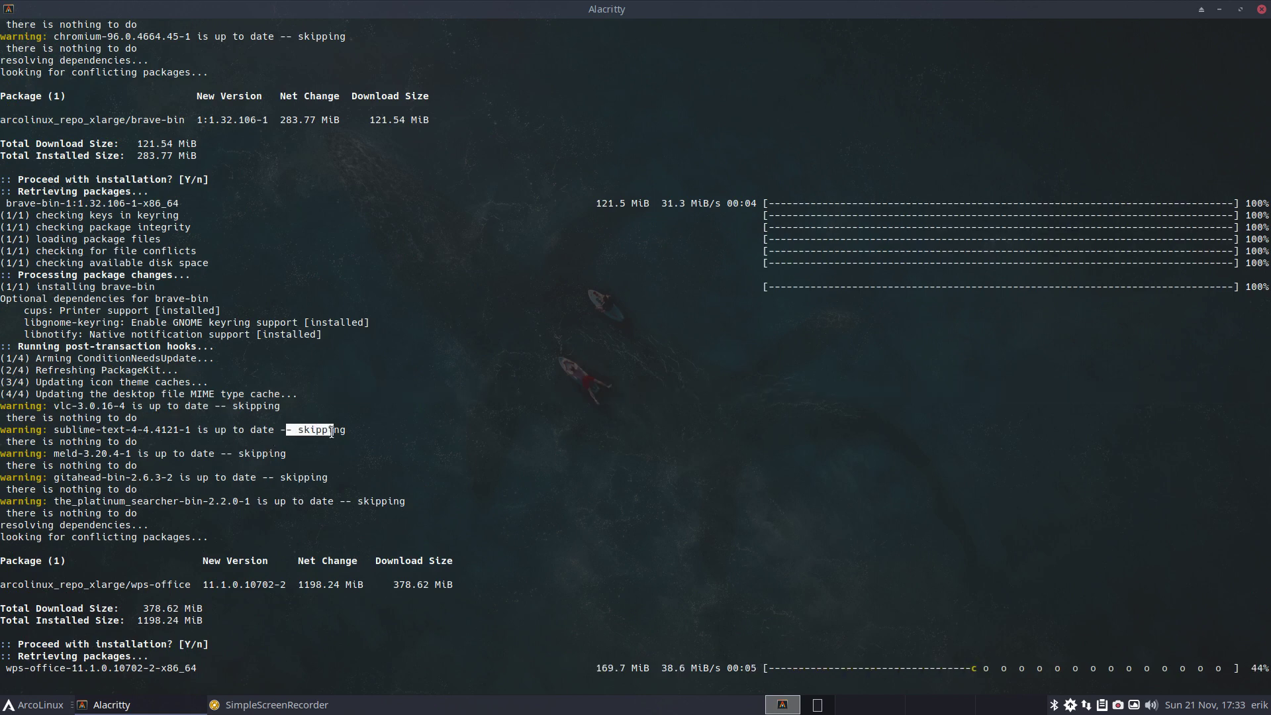
Show the ISO release details in a second urxvt terminal, highlight the codename, then close it.
{"action": "key", "text": "ctrl+alt+t"}
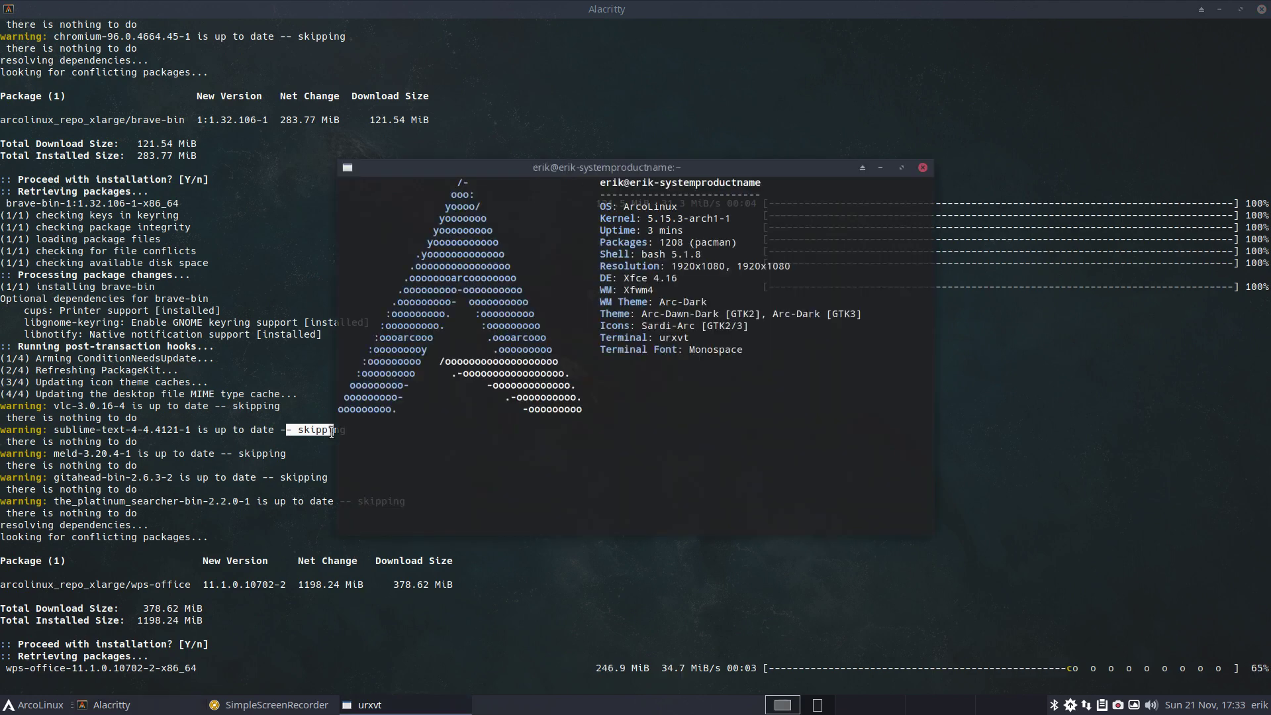
{"action": "type", "text": "iso"}
{"action": "key", "text": "Return"}
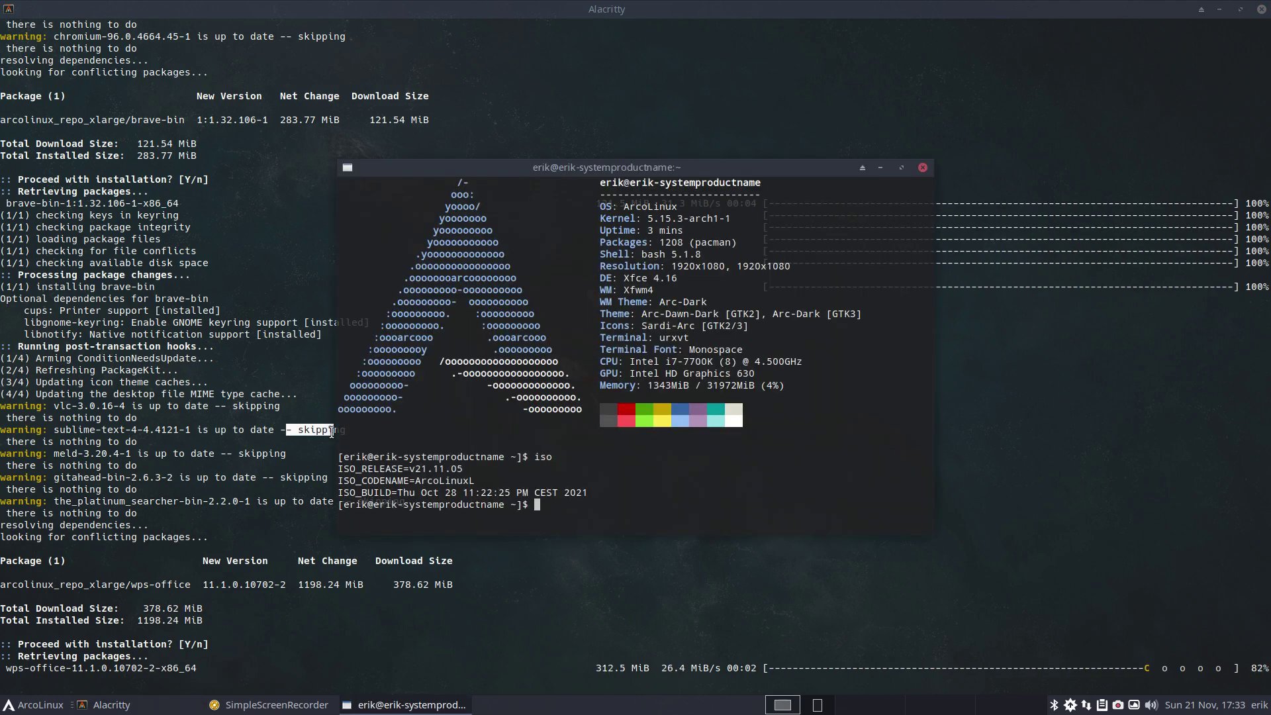
{"action": "left_click_drag", "start_coordinate": [449, 480], "coordinate": [927, 482]}
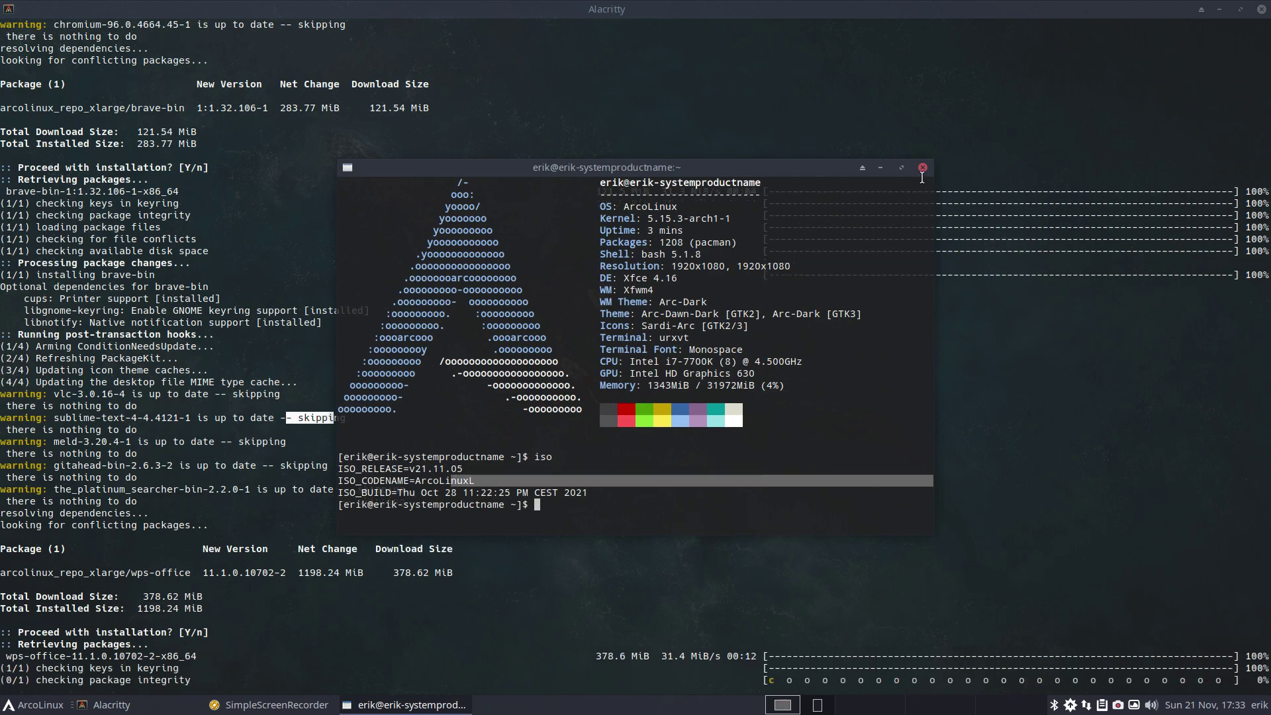
{"action": "left_click", "coordinate": [923, 168]}
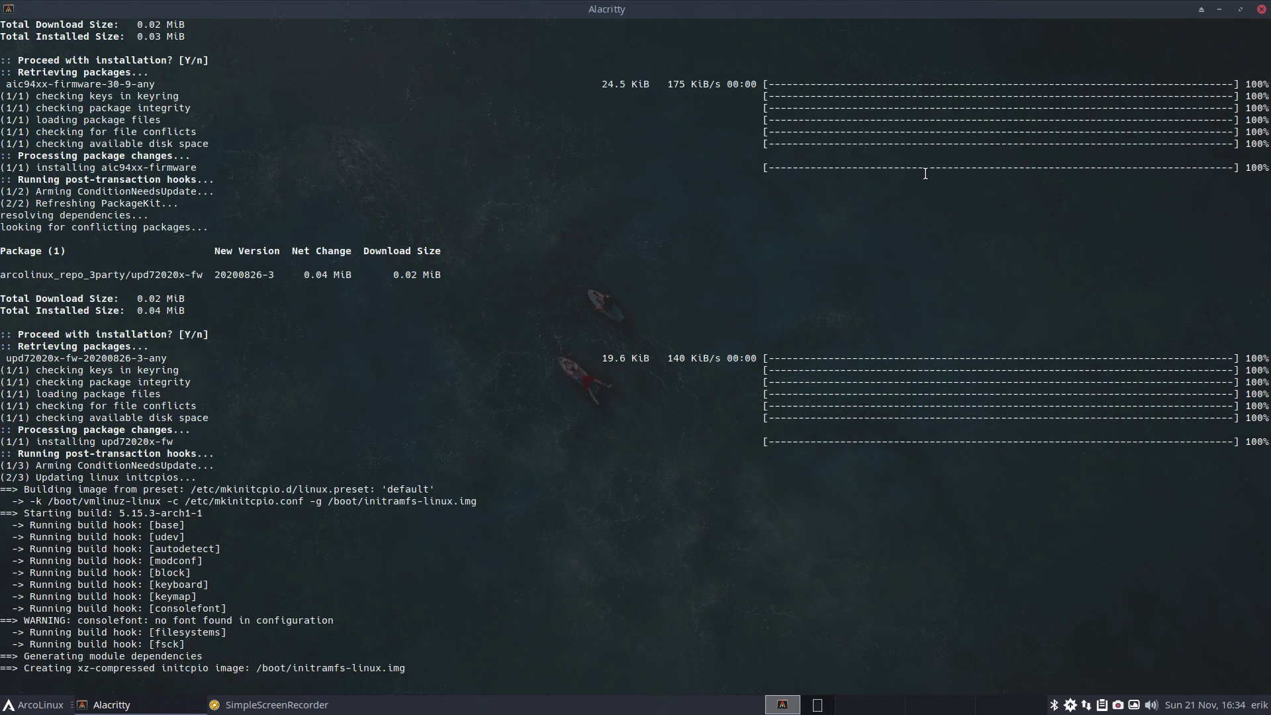
Scroll back and highlight the wd719x, aic94xx and upd72020x firmware names in the script output.
{"action": "scroll", "coordinate": [316, 306], "scroll_direction": "up", "scroll_amount": 7}
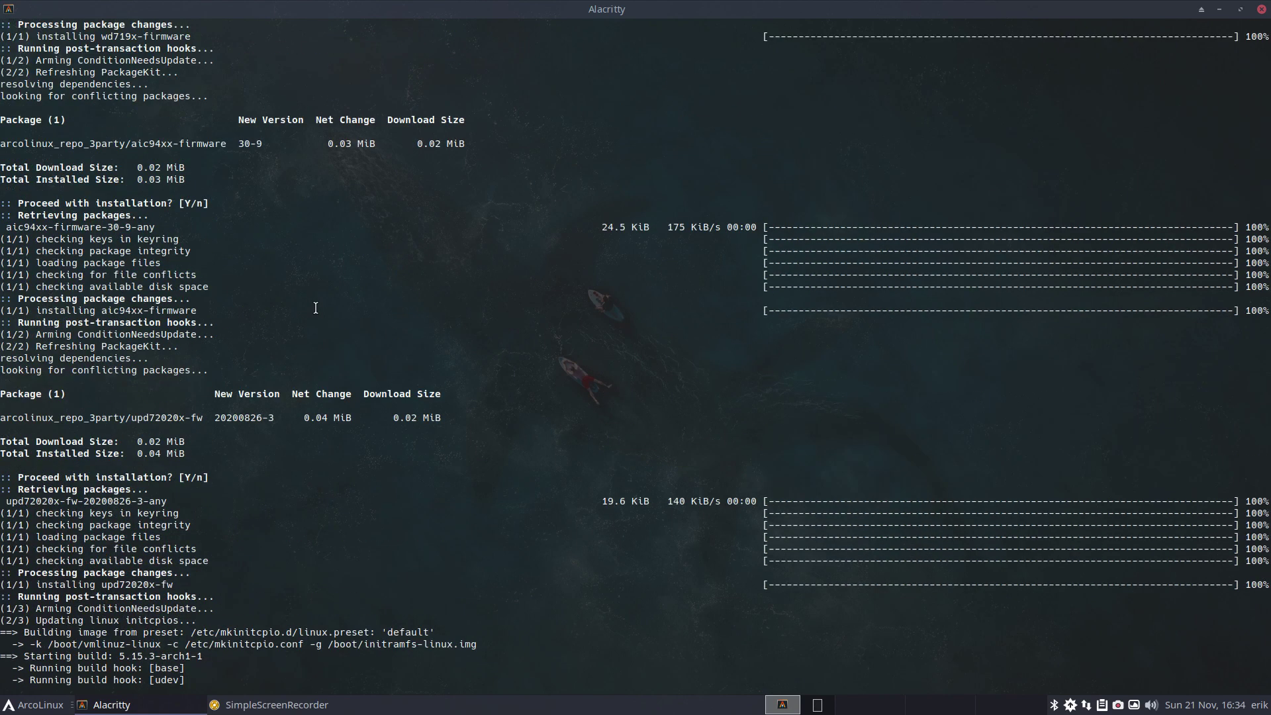
{"action": "scroll", "coordinate": [316, 308], "scroll_direction": "up", "scroll_amount": 2}
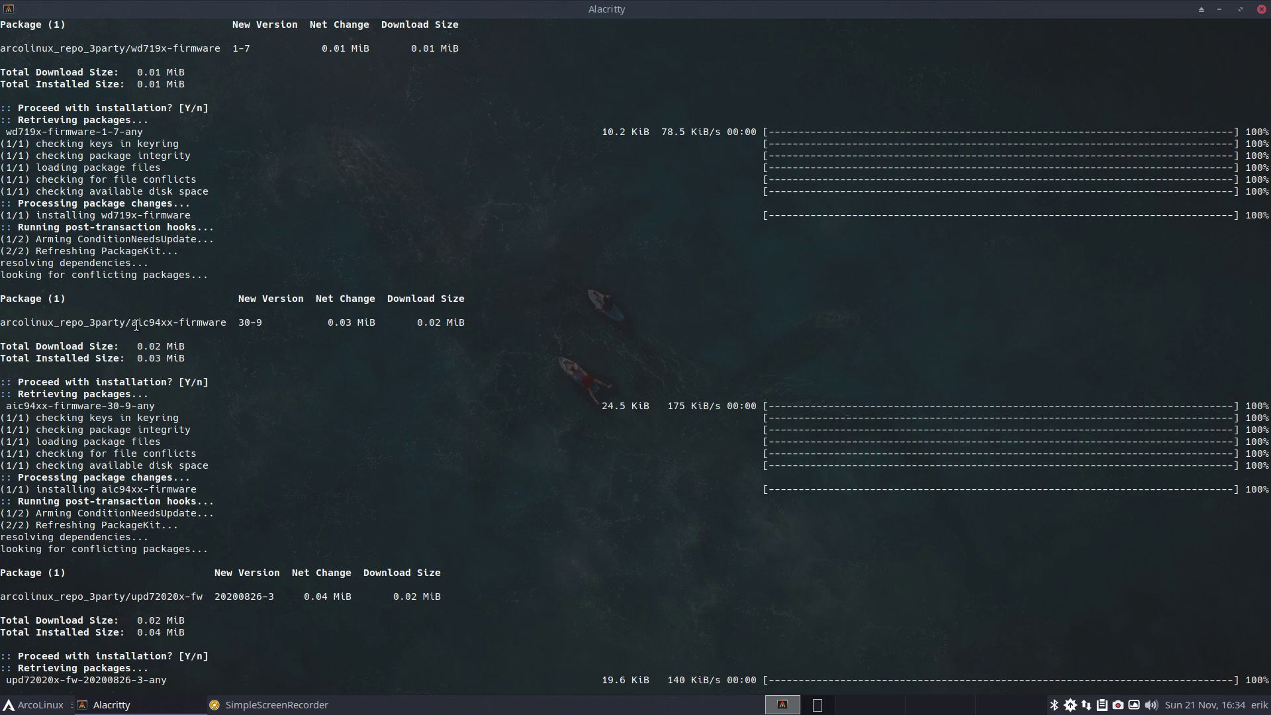
{"action": "left_click_drag", "start_coordinate": [131, 322], "coordinate": [226, 323]}
{"action": "scroll", "coordinate": [223, 331], "scroll_direction": "up", "scroll_amount": 5}
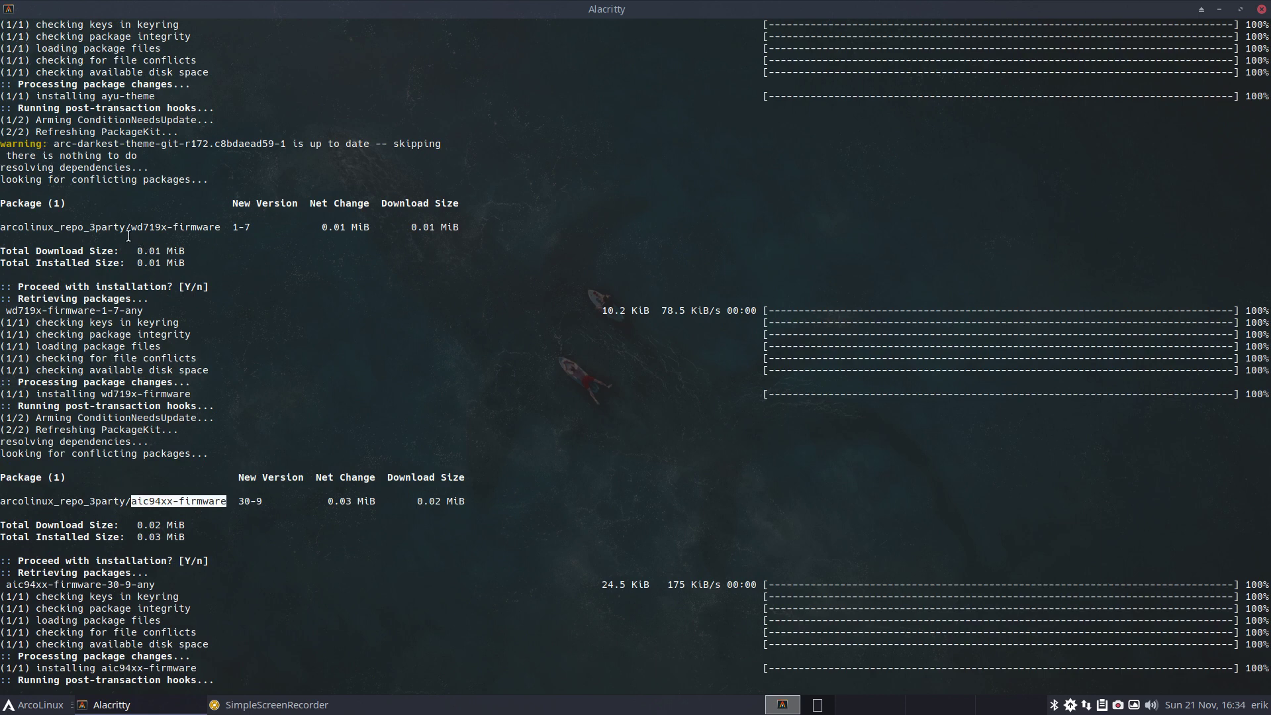
{"action": "left_click_drag", "start_coordinate": [127, 227], "coordinate": [220, 231]}
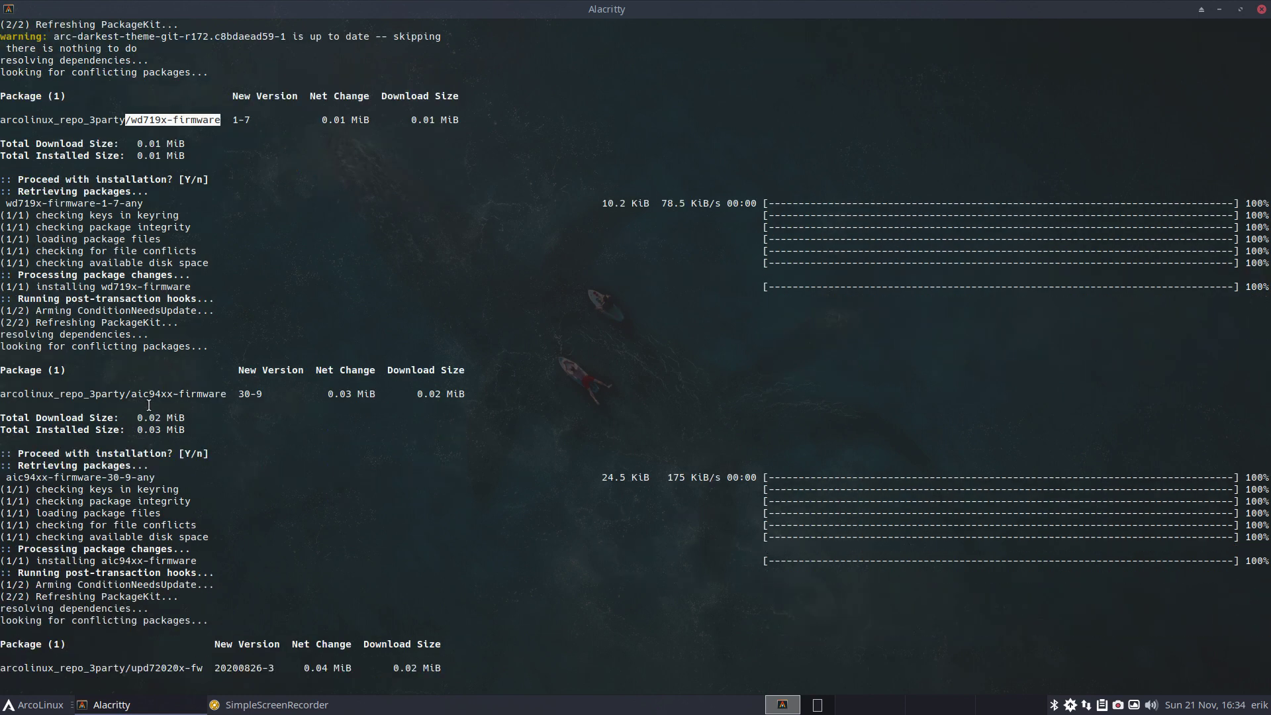
{"action": "left_click_drag", "start_coordinate": [131, 393], "coordinate": [171, 395]}
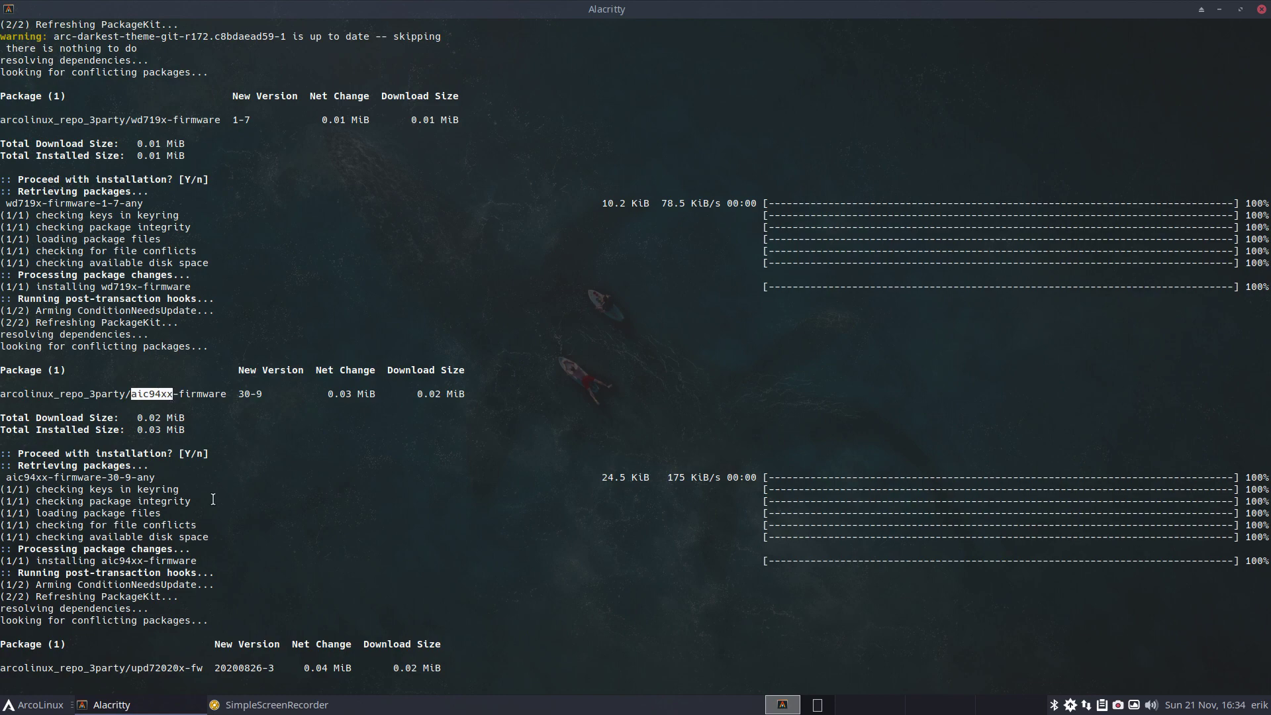
{"action": "left_click_drag", "start_coordinate": [132, 525], "coordinate": [185, 520]}
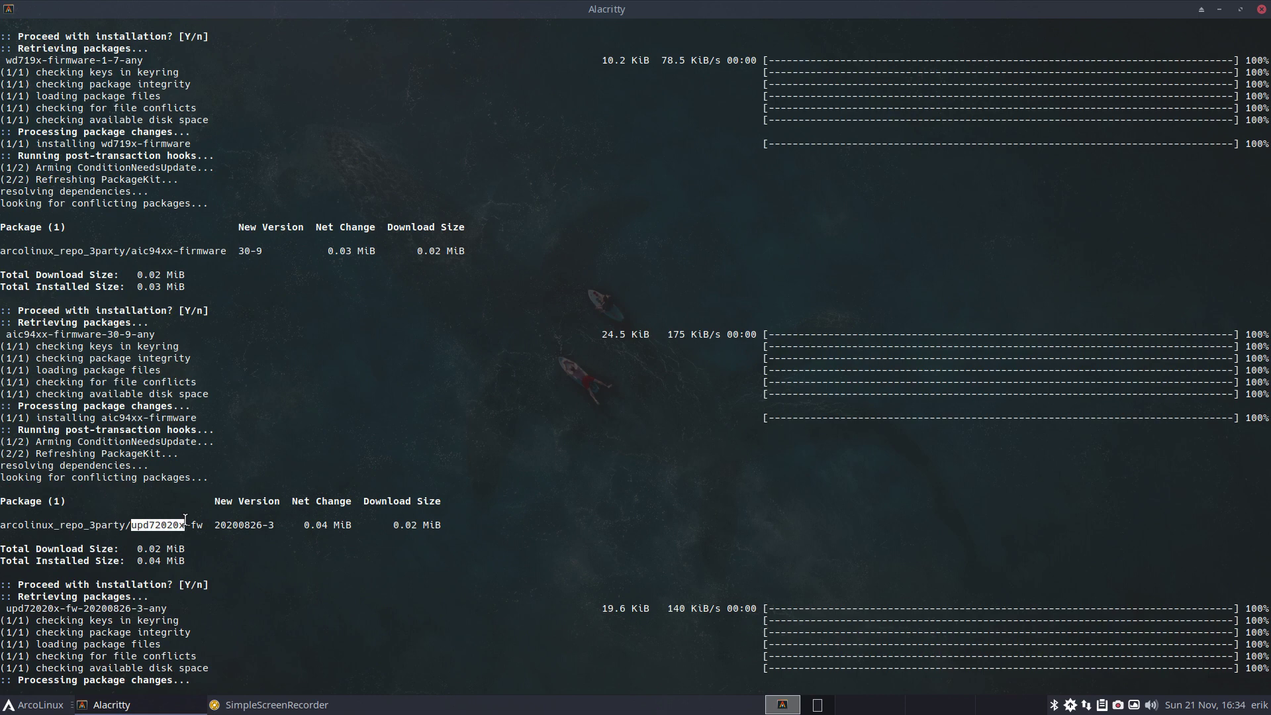
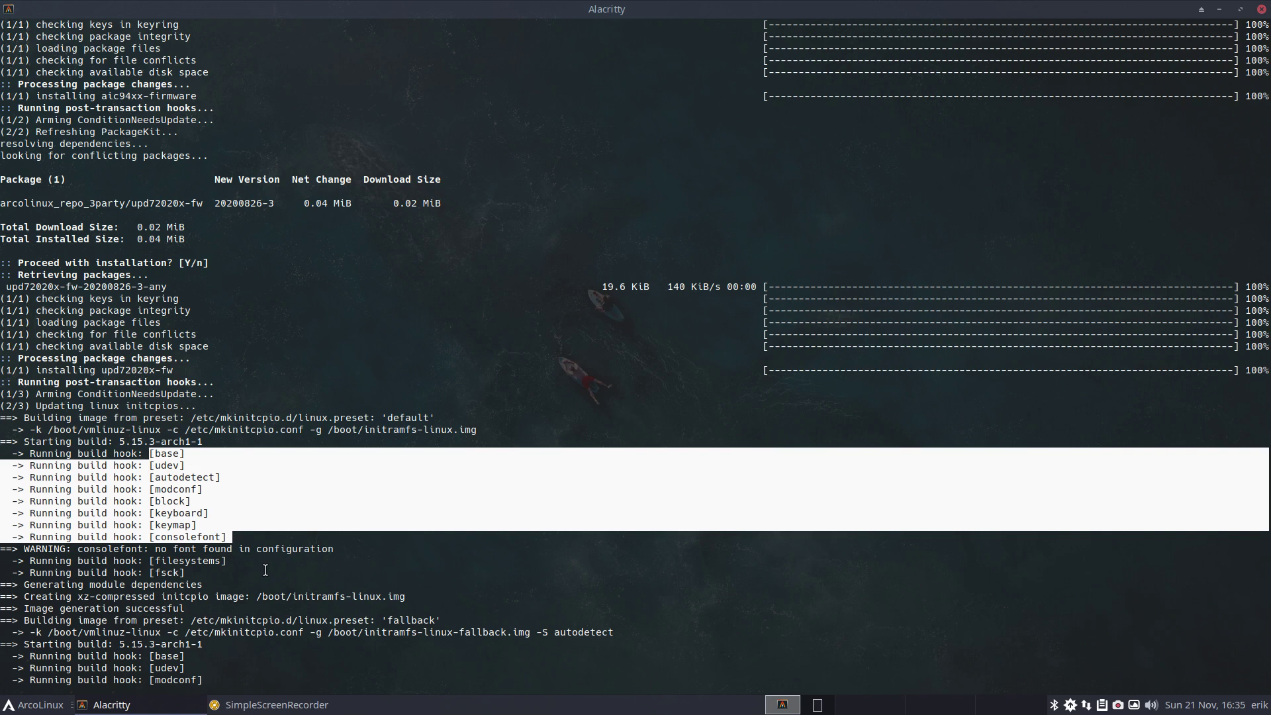
Scroll back through the pacman output, selecting the block hook line and upd72020x and aic94xx package names.
{"action": "left_click", "coordinate": [232, 494]}
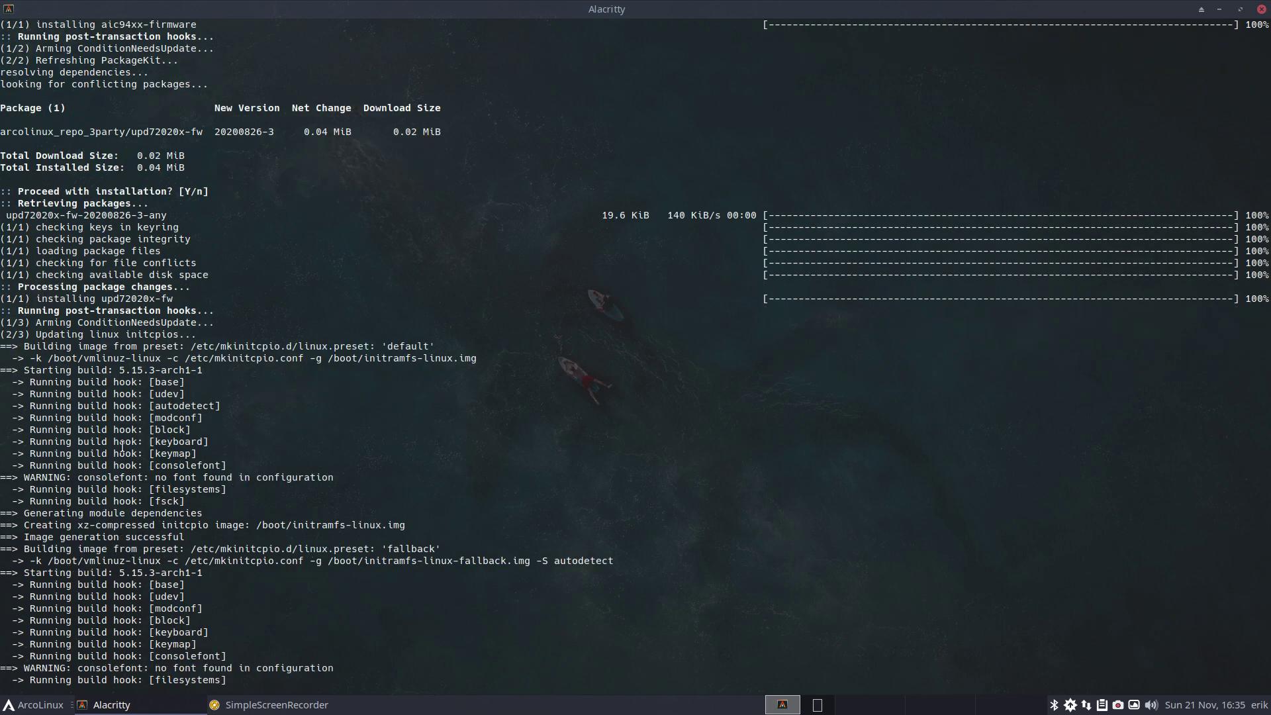
{"action": "left_click_drag", "start_coordinate": [190, 430], "coordinate": [29, 430]}
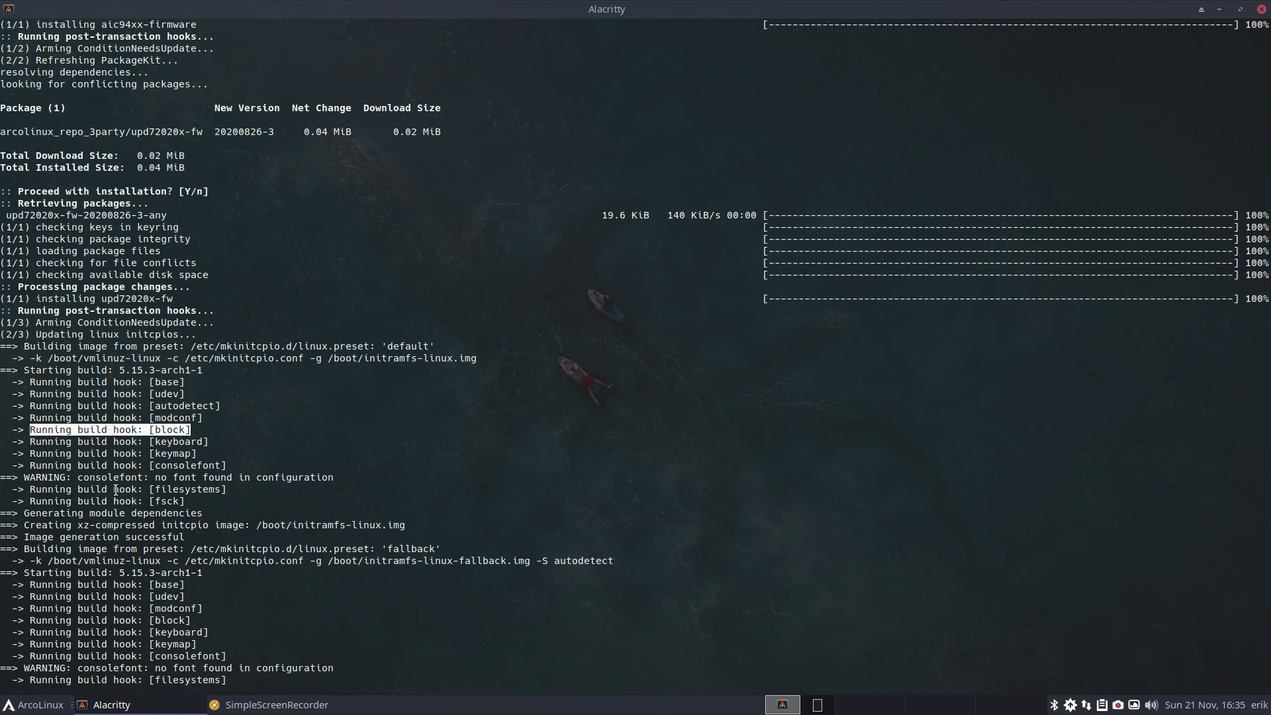
{"action": "scroll", "coordinate": [143, 401], "scroll_direction": "up", "scroll_amount": 3}
{"action": "scroll", "coordinate": [144, 404], "scroll_direction": "up", "scroll_amount": 7}
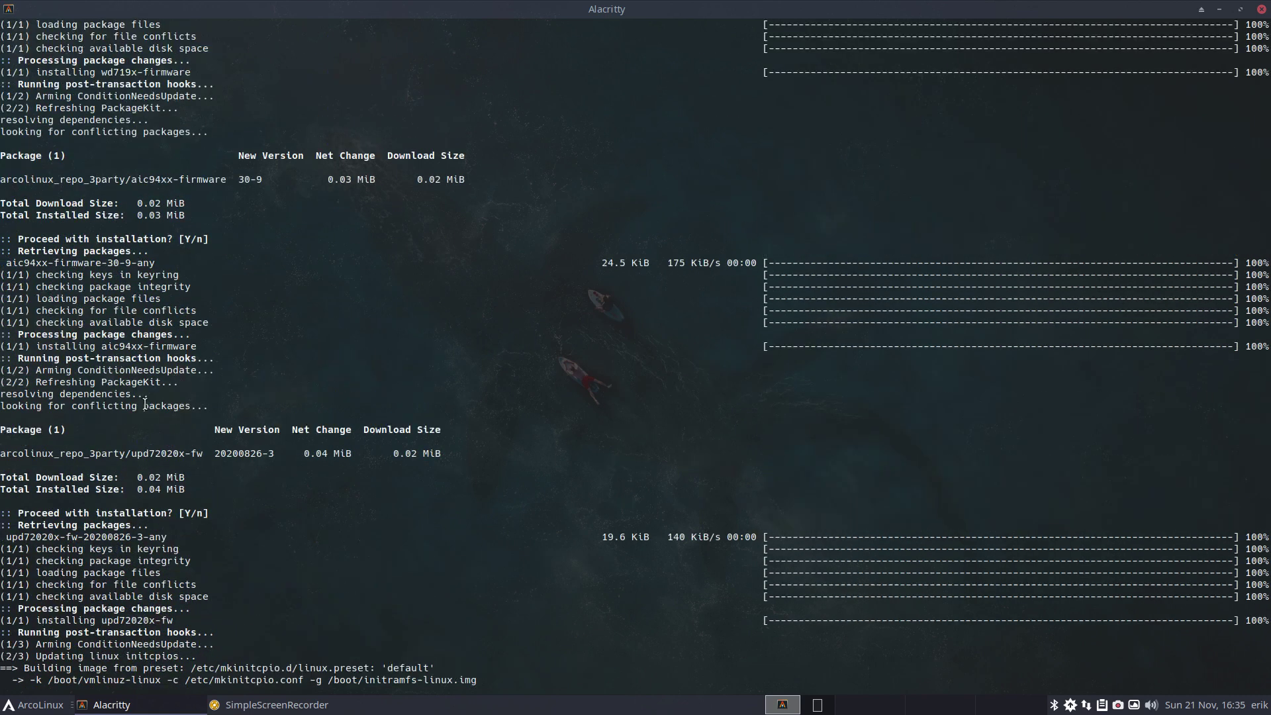
{"action": "left_click_drag", "start_coordinate": [132, 491], "coordinate": [185, 491]}
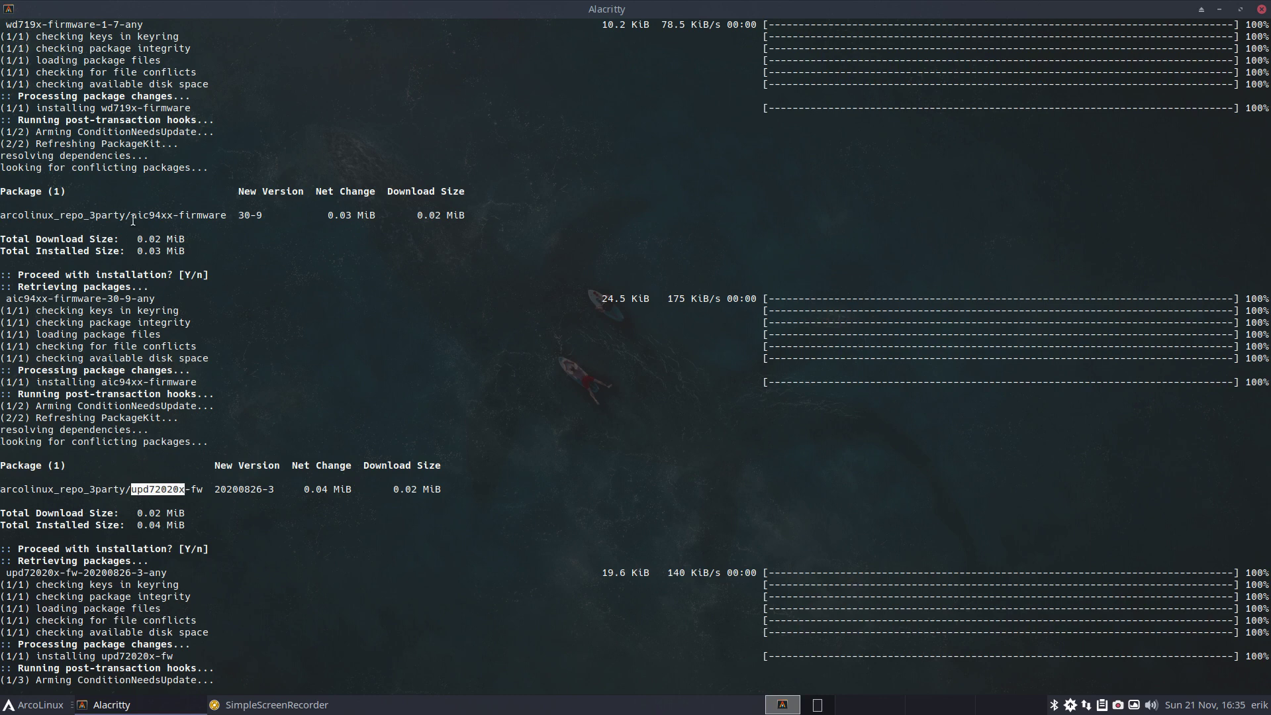
{"action": "left_click_drag", "start_coordinate": [131, 216], "coordinate": [191, 216]}
{"action": "scroll", "coordinate": [181, 293], "scroll_direction": "up", "scroll_amount": 5}
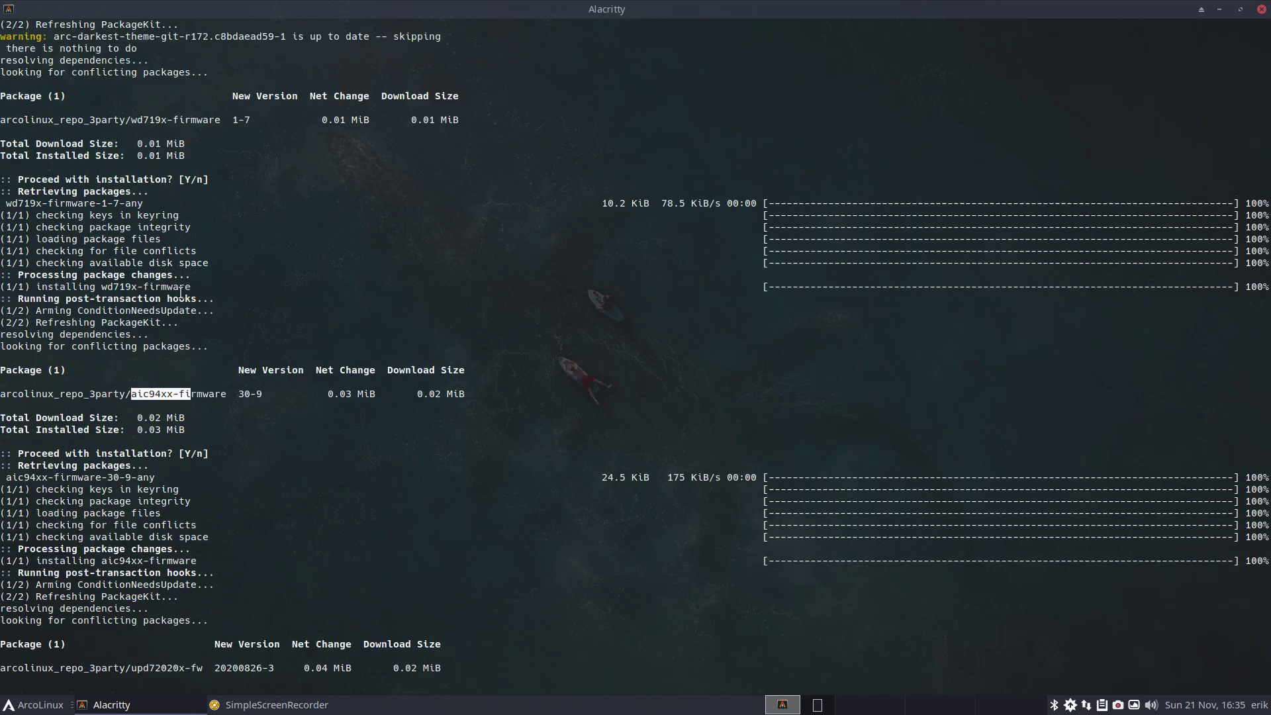
{"action": "left_click", "coordinate": [137, 119]}
{"action": "left_click_drag", "start_coordinate": [136, 119], "coordinate": [168, 120]}
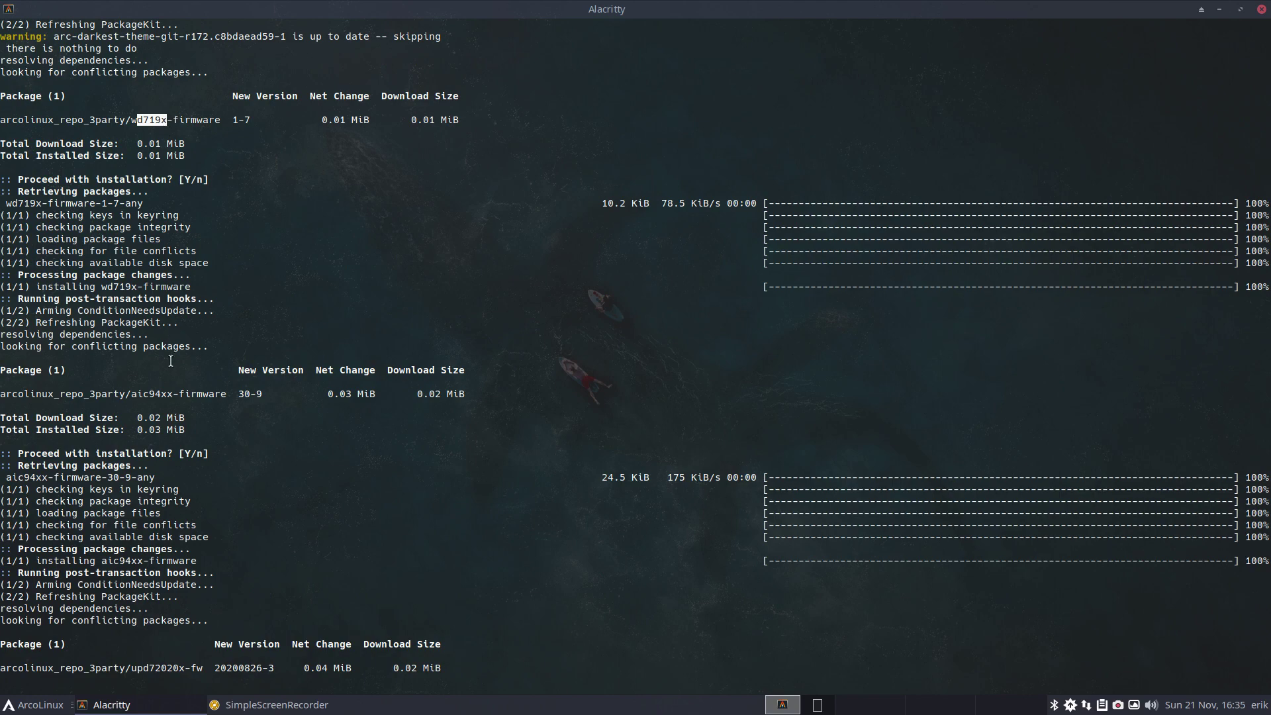
{"action": "scroll", "coordinate": [173, 410], "scroll_direction": "down", "scroll_amount": 9}
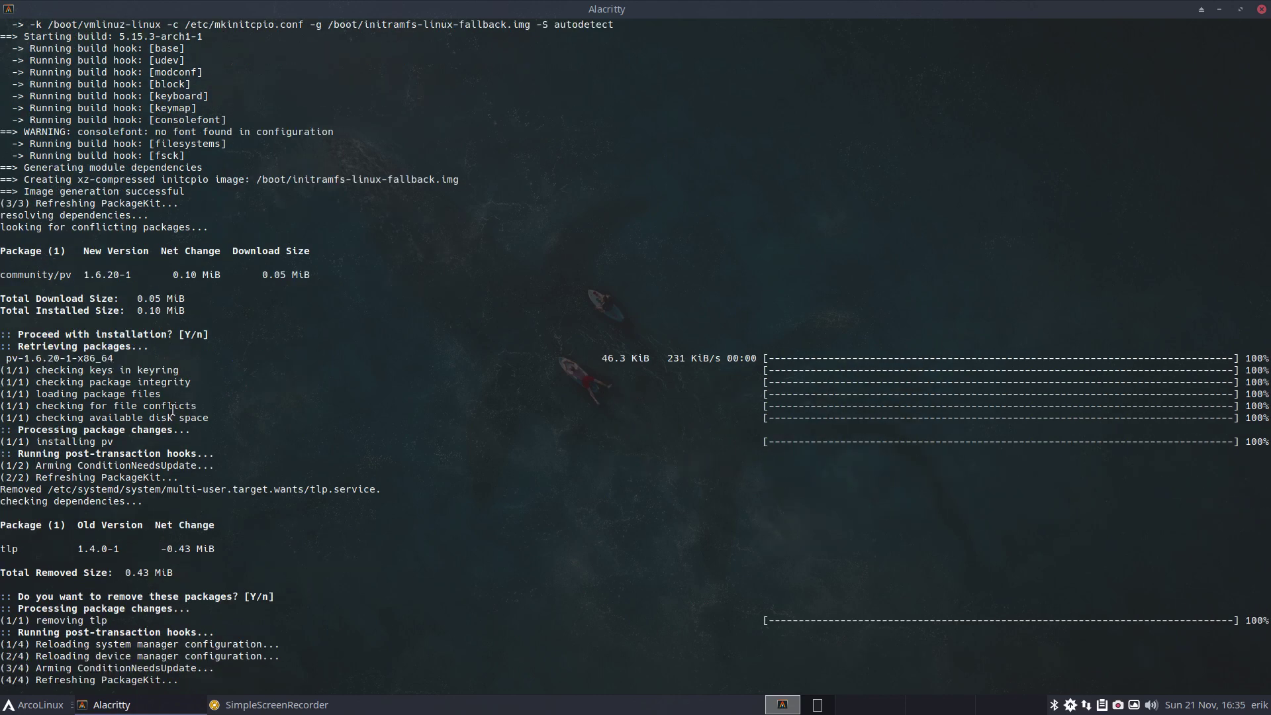
Scroll further up the install output and select more lines of it.
{"action": "scroll", "coordinate": [173, 410], "scroll_direction": "up", "scroll_amount": 7}
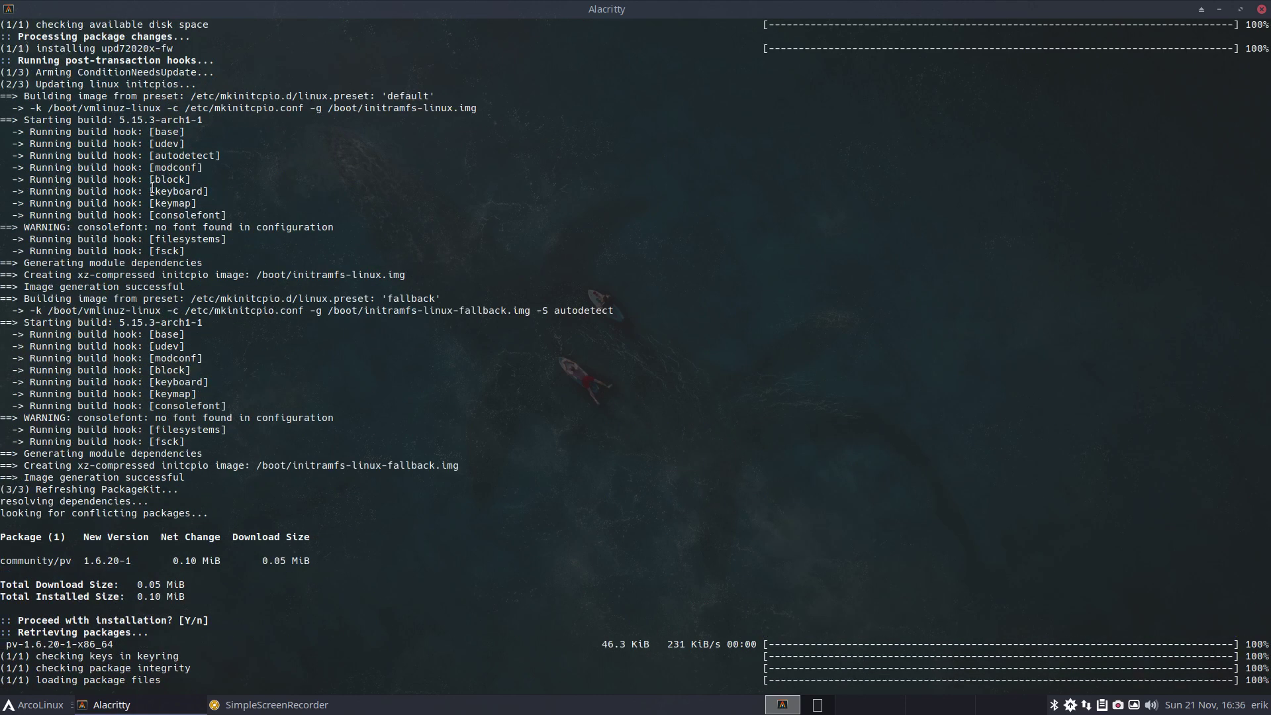
{"action": "scroll", "coordinate": [231, 317], "scroll_direction": "up", "scroll_amount": 8}
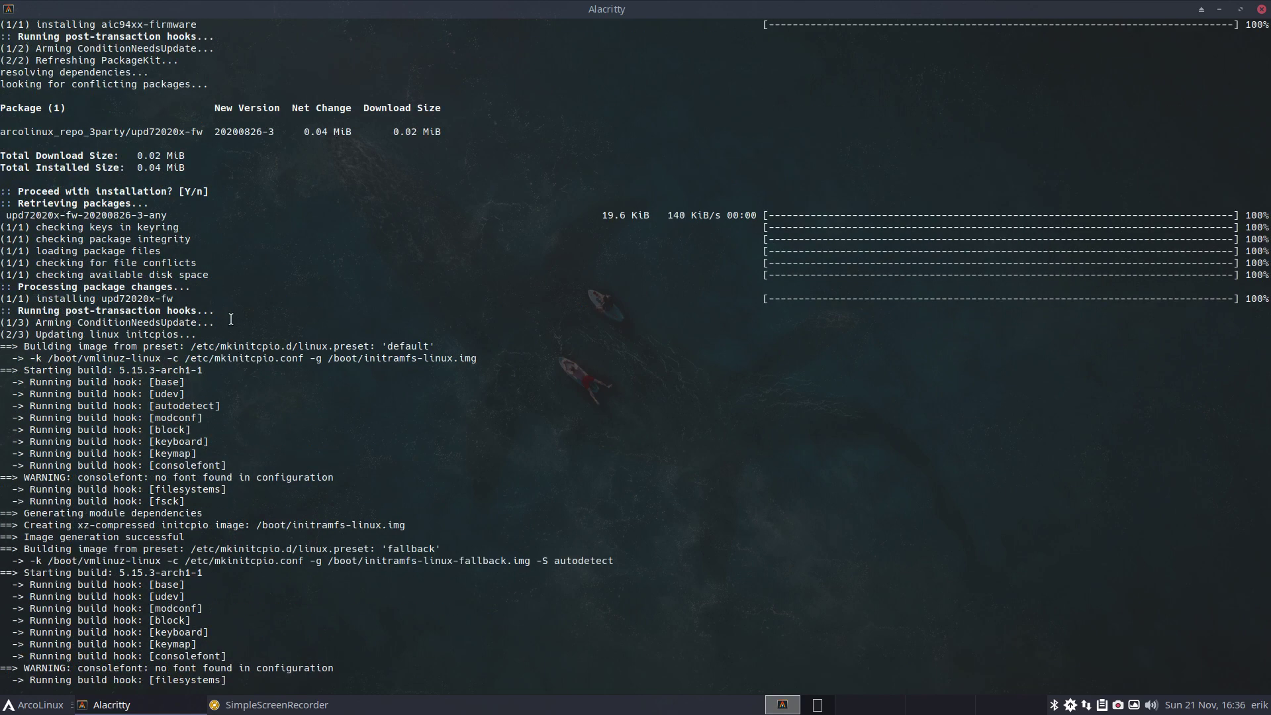
{"action": "left_click_drag", "start_coordinate": [394, 157], "coordinate": [429, 167]}
{"action": "scroll", "coordinate": [283, 218], "scroll_direction": "up", "scroll_amount": 7}
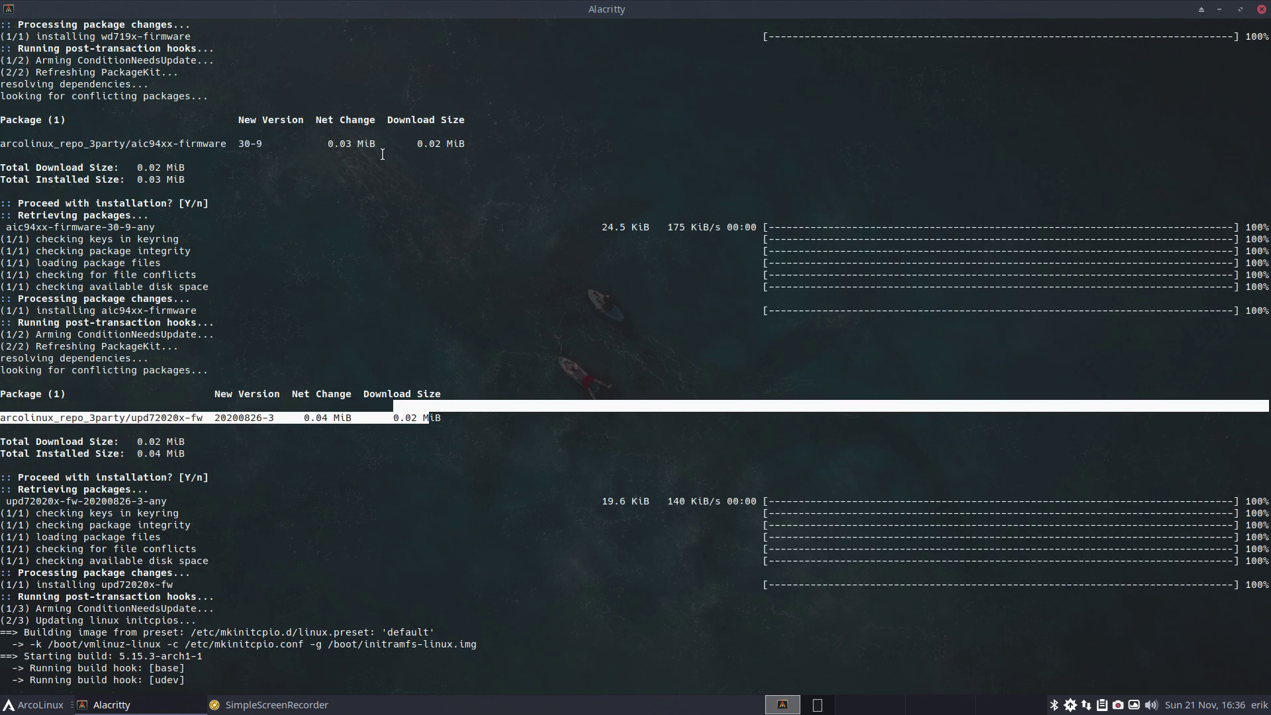
{"action": "scroll", "coordinate": [425, 397], "scroll_direction": "up", "scroll_amount": 5}
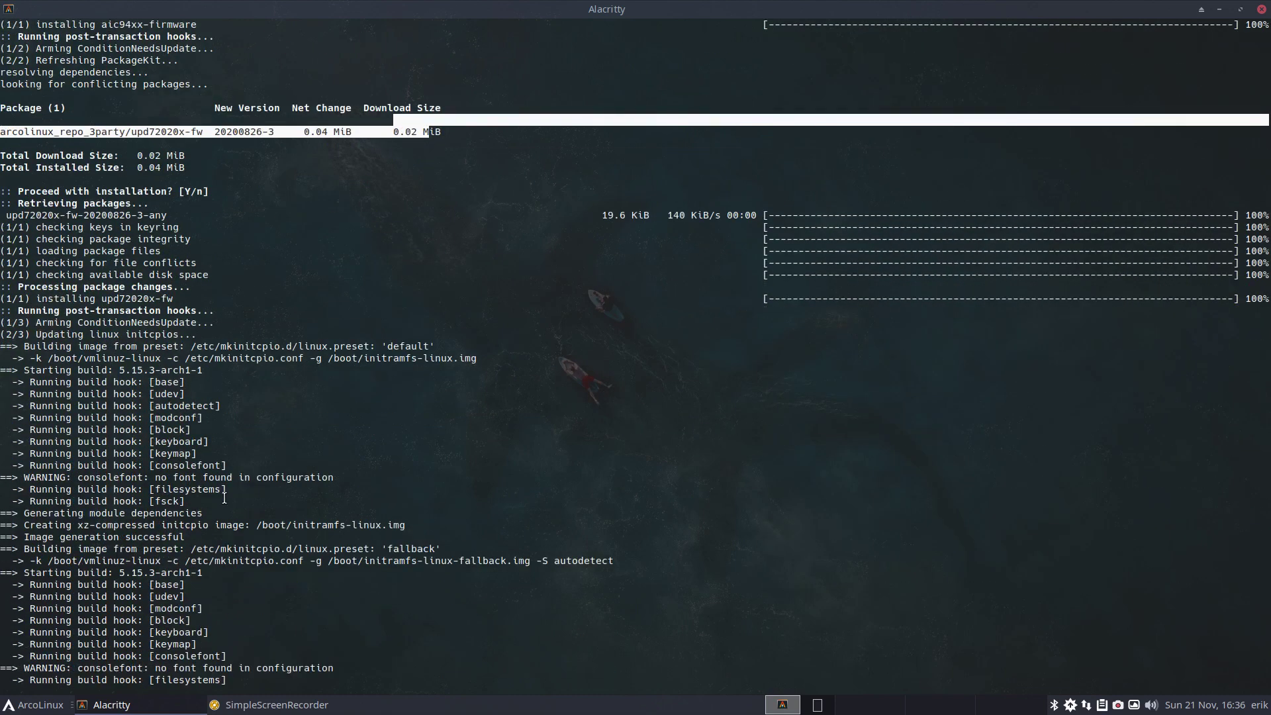
{"action": "left_click_drag", "start_coordinate": [231, 441], "coordinate": [1, 396]}
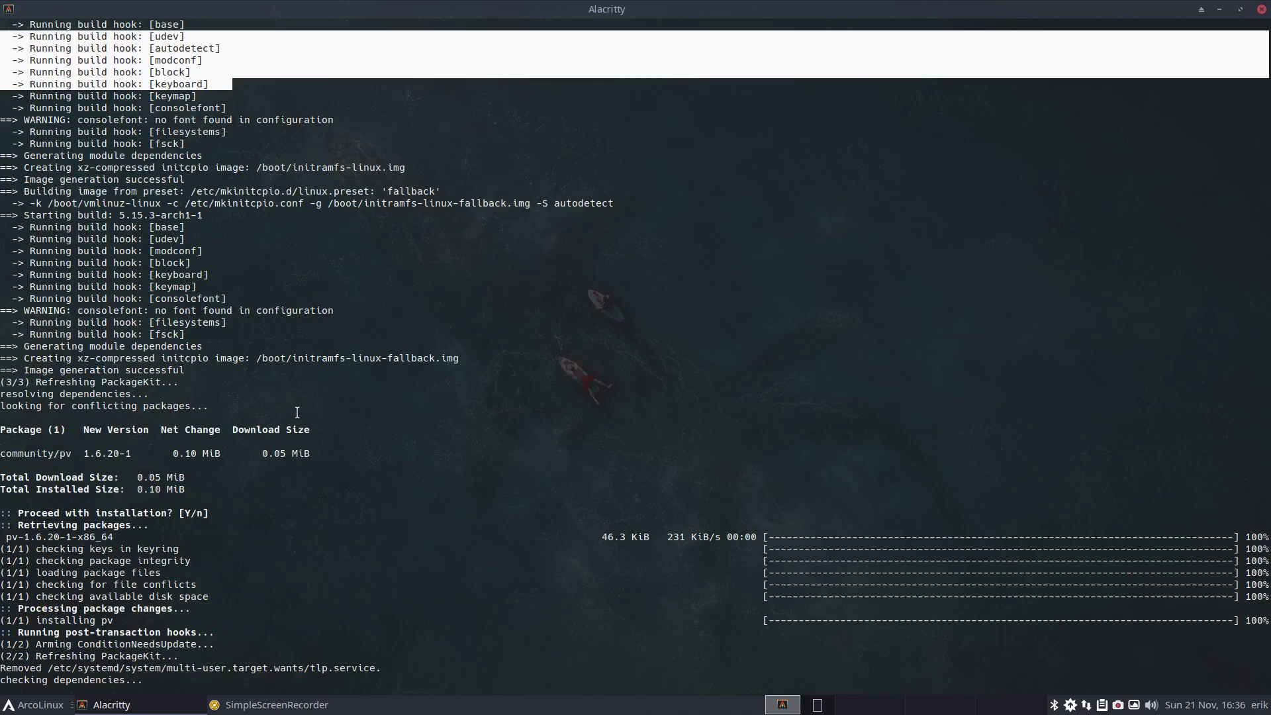
Highlight the consolefont 'no font found' warning, then select the missing broadcom-wl-dkms package name.
{"action": "left_click_drag", "start_coordinate": [154, 310], "coordinate": [1, 311]}
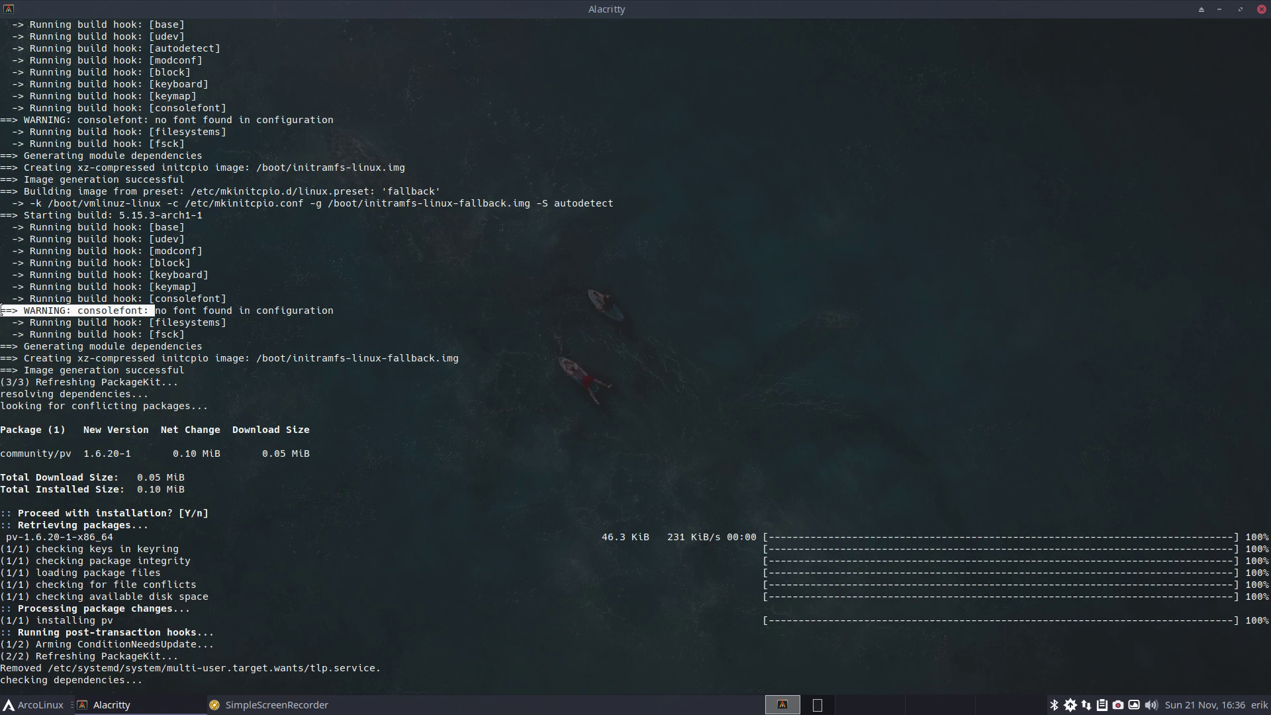
{"action": "left_click", "coordinate": [333, 305]}
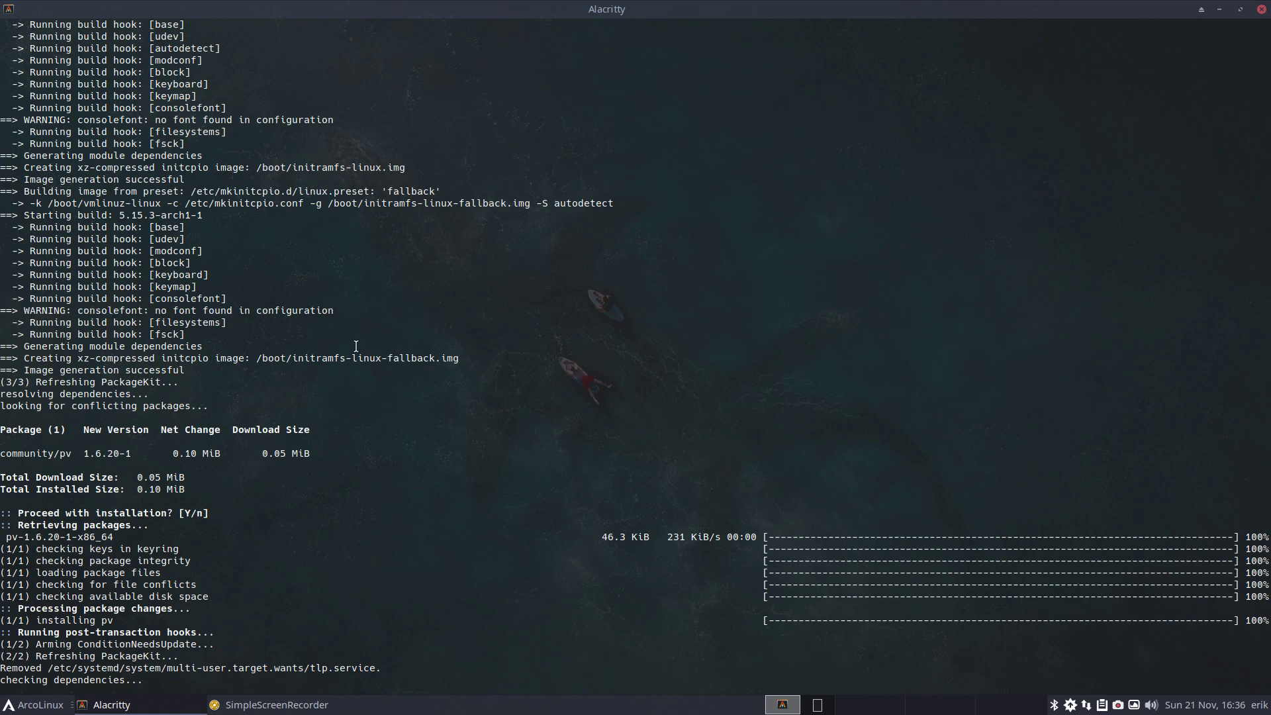
{"action": "left_click_drag", "start_coordinate": [344, 310], "coordinate": [96, 311]}
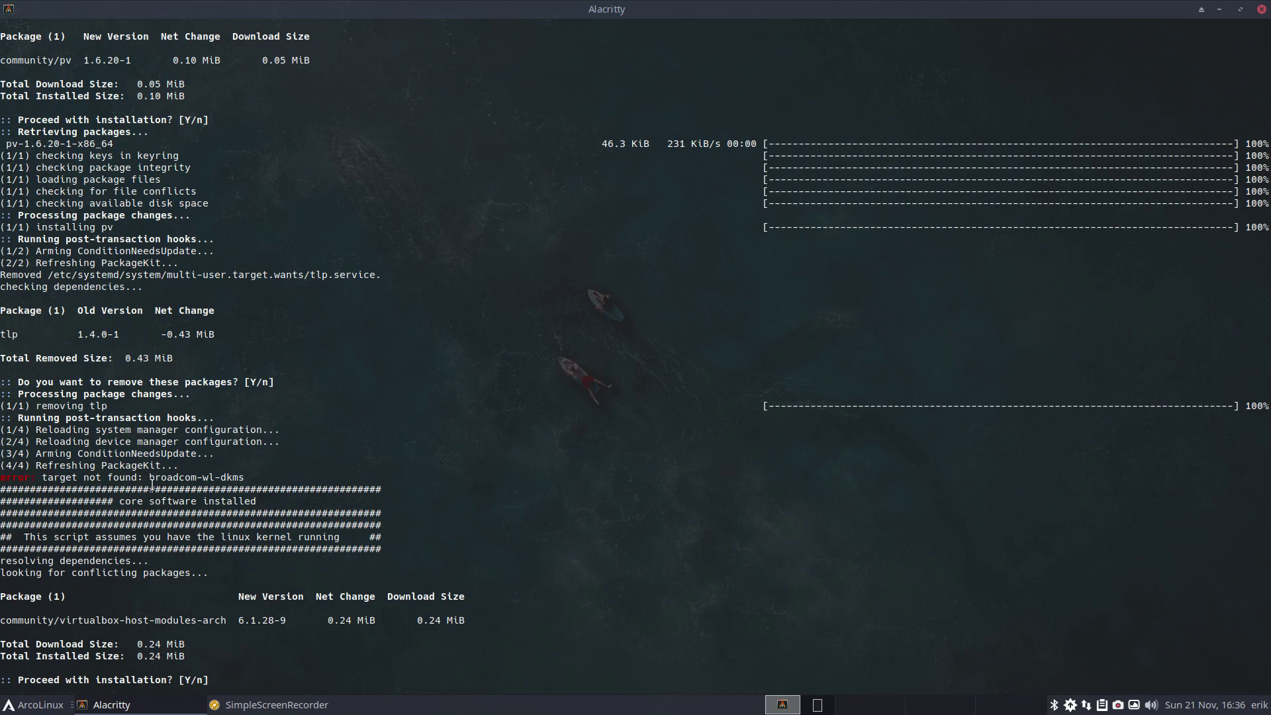
{"action": "left_click_drag", "start_coordinate": [143, 477], "coordinate": [268, 477]}
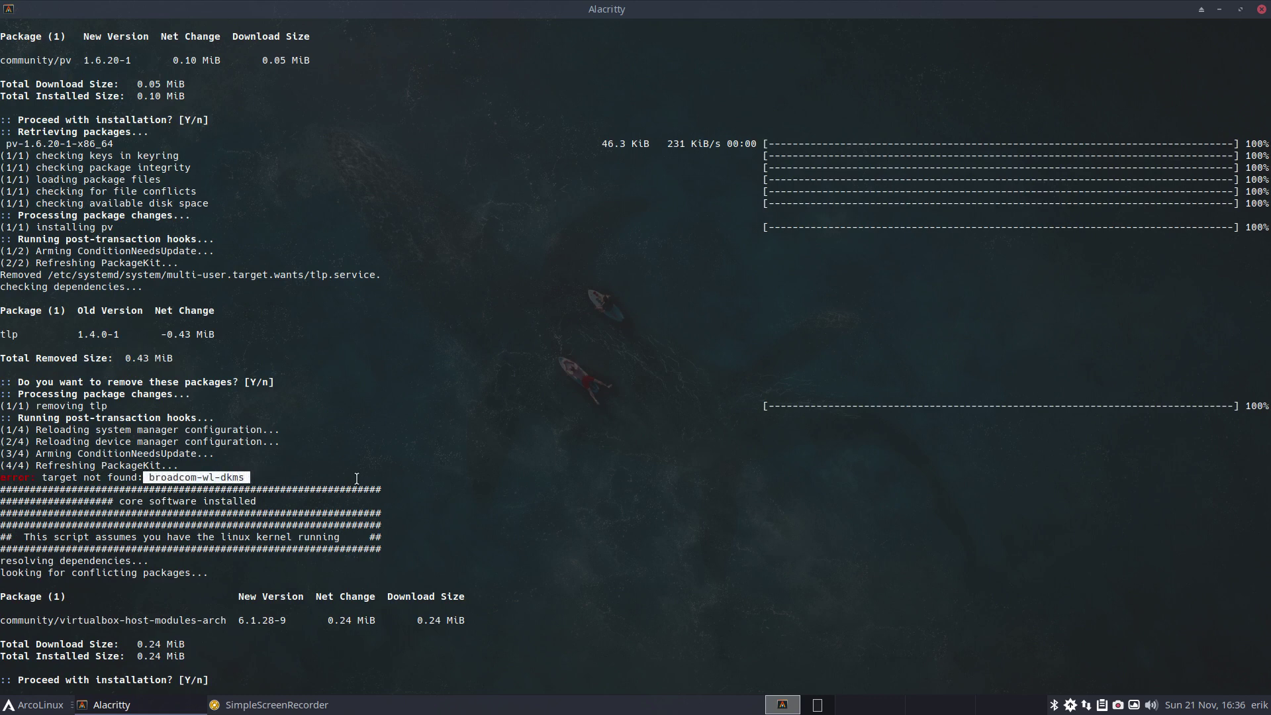
Open a new terminal with 'sudo pacman -Rs broadcom-wl' entered, moving the Alacritty window aside.
{"action": "key", "text": "ctrl+alt+t"}
{"action": "type", "text": "s"}
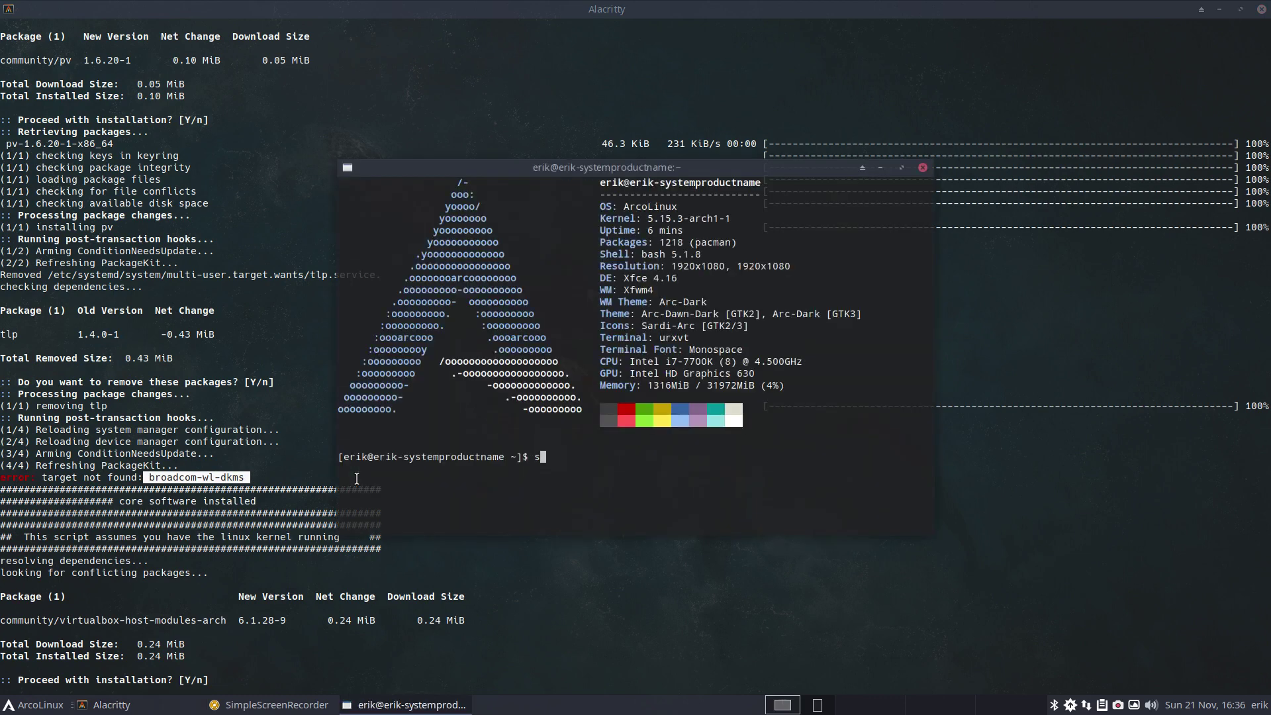
{"action": "type", "text": "udo pacman -Rs broadcom-wl"}
{"action": "left_click_drag", "start_coordinate": [246, 478], "coordinate": [179, 480]}
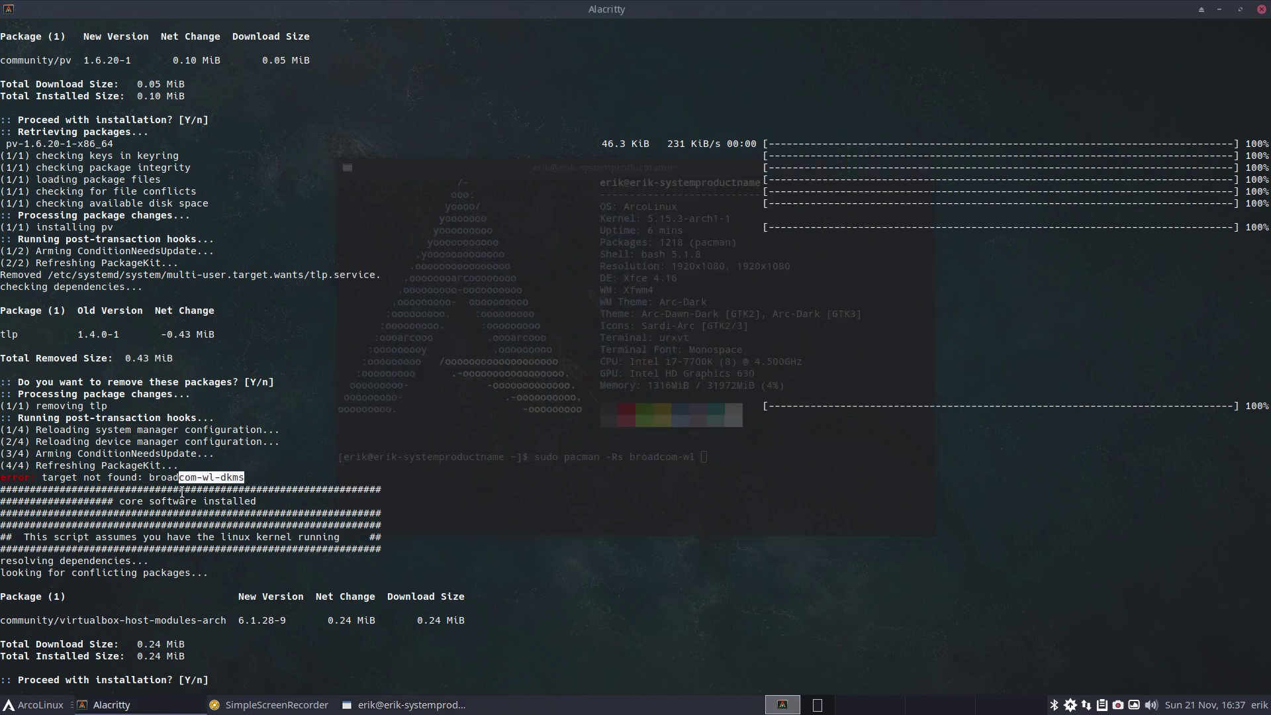
{"action": "key", "text": "Up"}
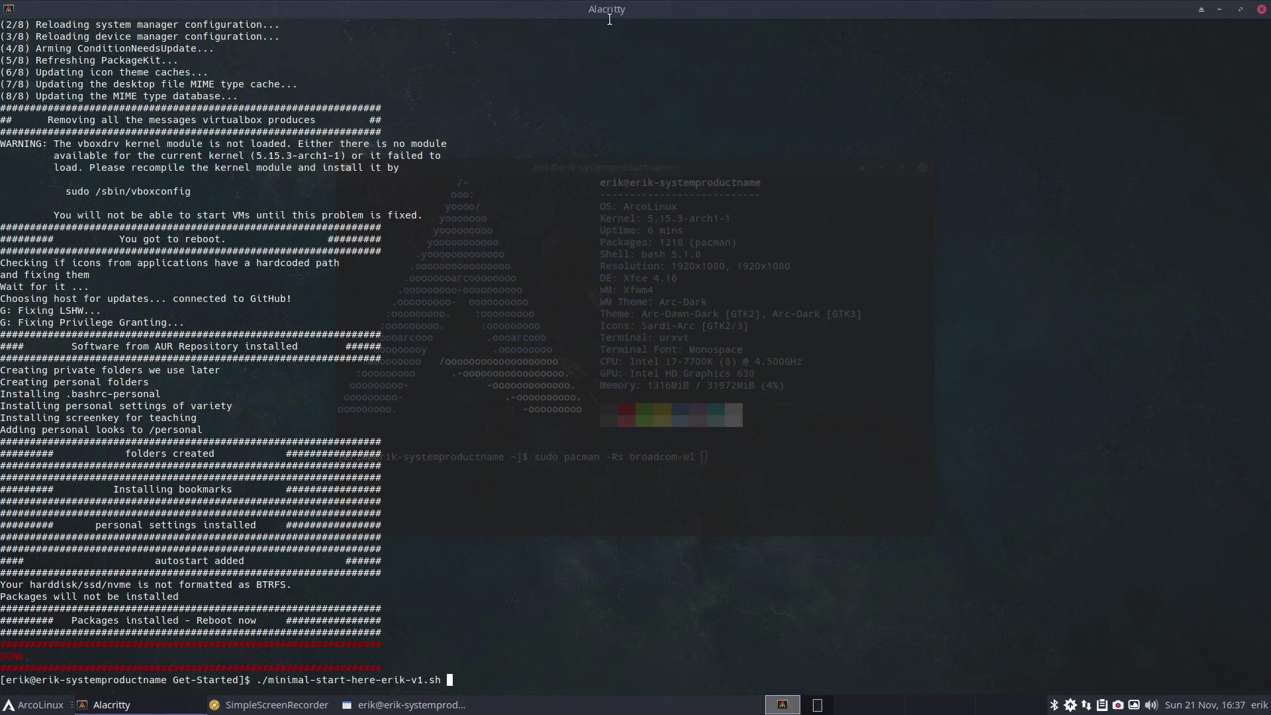
{"action": "left_click_drag", "start_coordinate": [610, 13], "coordinate": [357, 80]}
{"action": "left_click", "coordinate": [752, 327]}
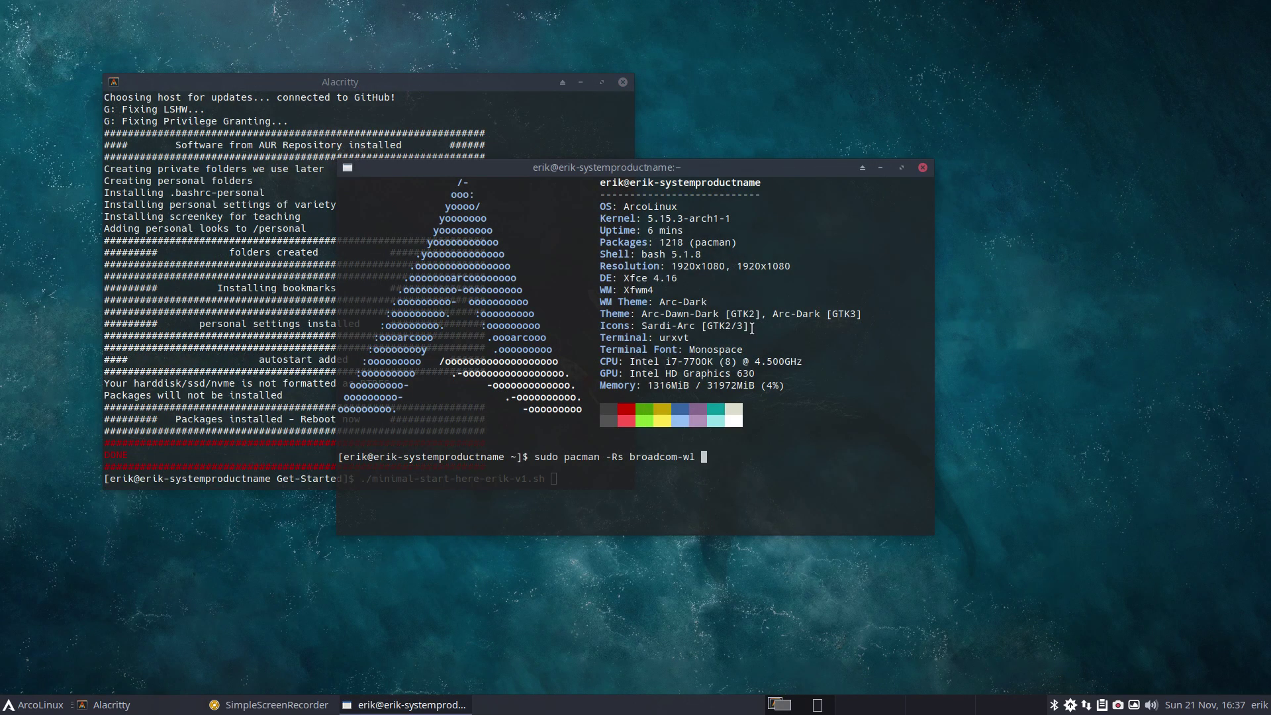
Run the broadcom-wl removal, authorize it with the sudo password, and shift urxvt right.
{"action": "key", "text": "Return"}
{"action": "key", "text": "Return"}
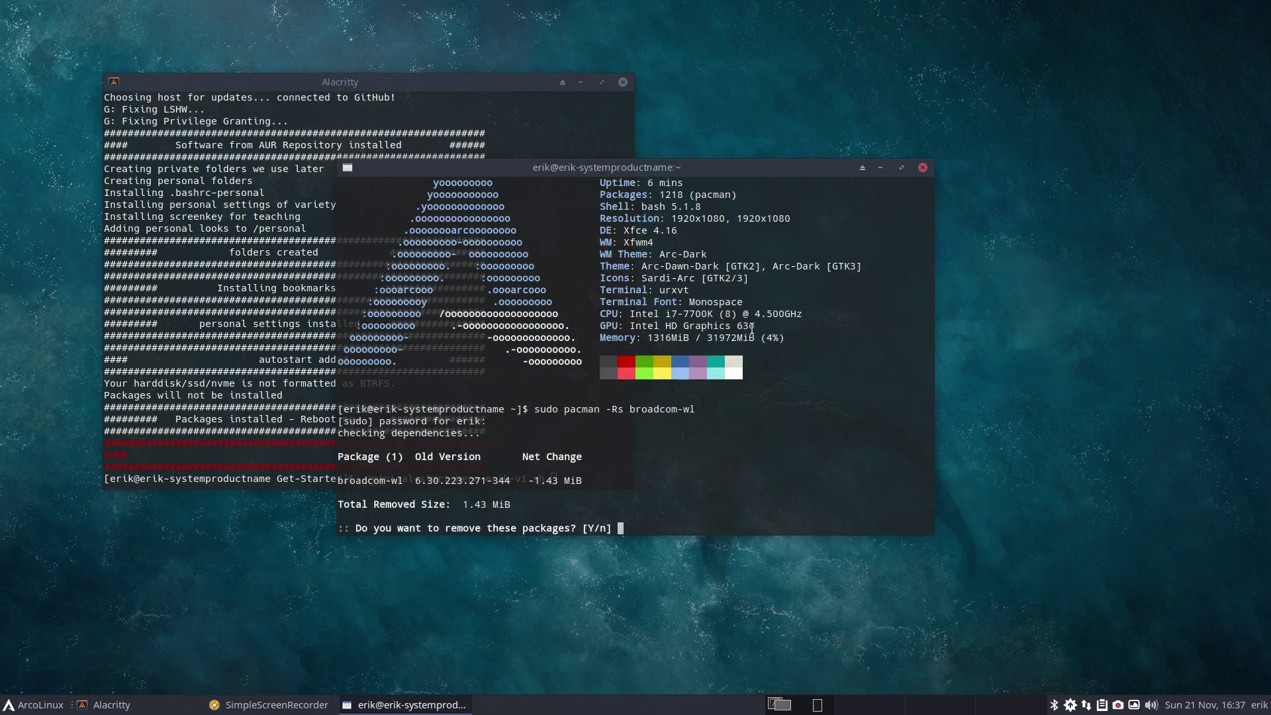
{"action": "key", "text": "Return"}
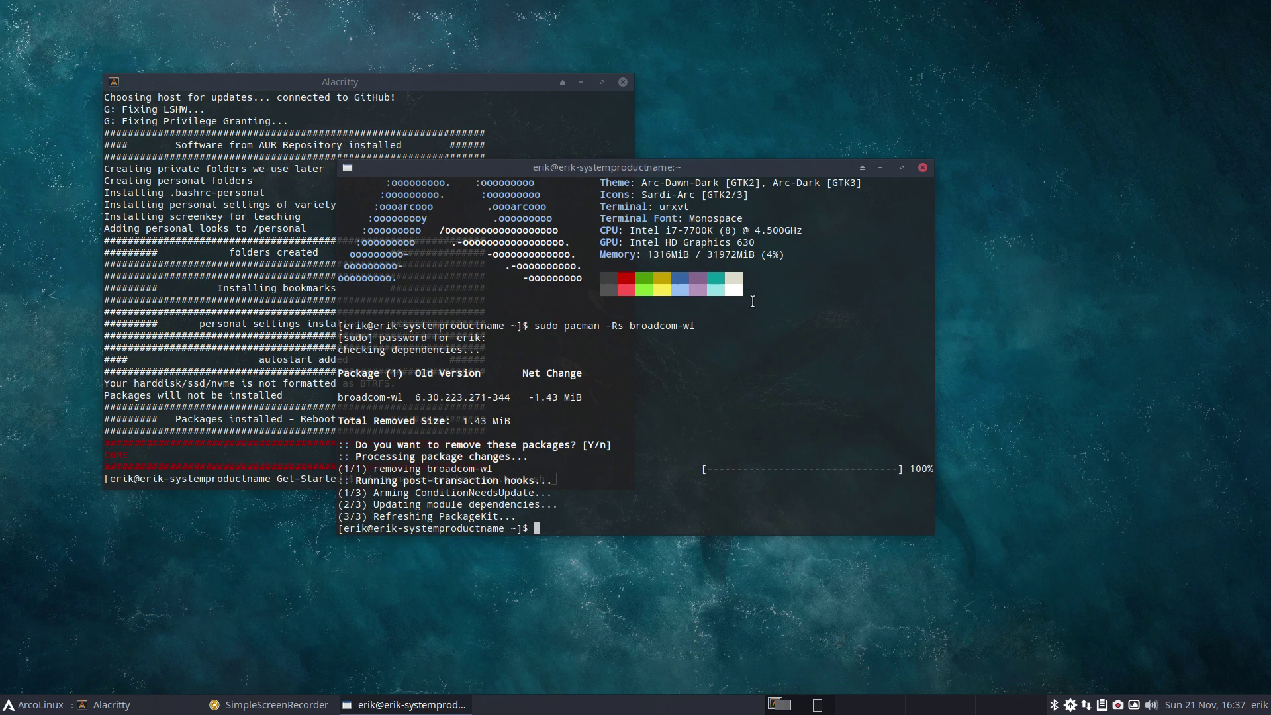
{"action": "left_click_drag", "start_coordinate": [744, 173], "coordinate": [965, 221]}
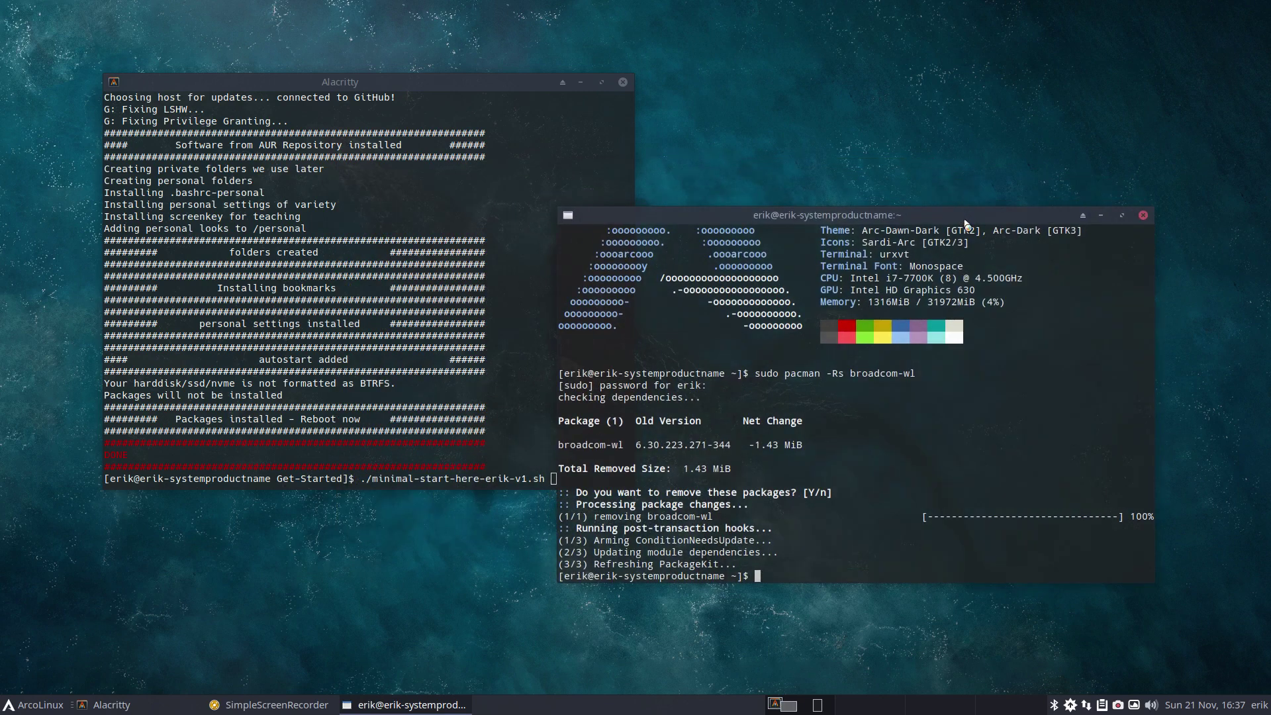
Close urxvt, maximize Alacritty, read the output through DONE, and recall ./minimal-start-here-erik-v1.sh.
{"action": "left_click", "coordinate": [1144, 216]}
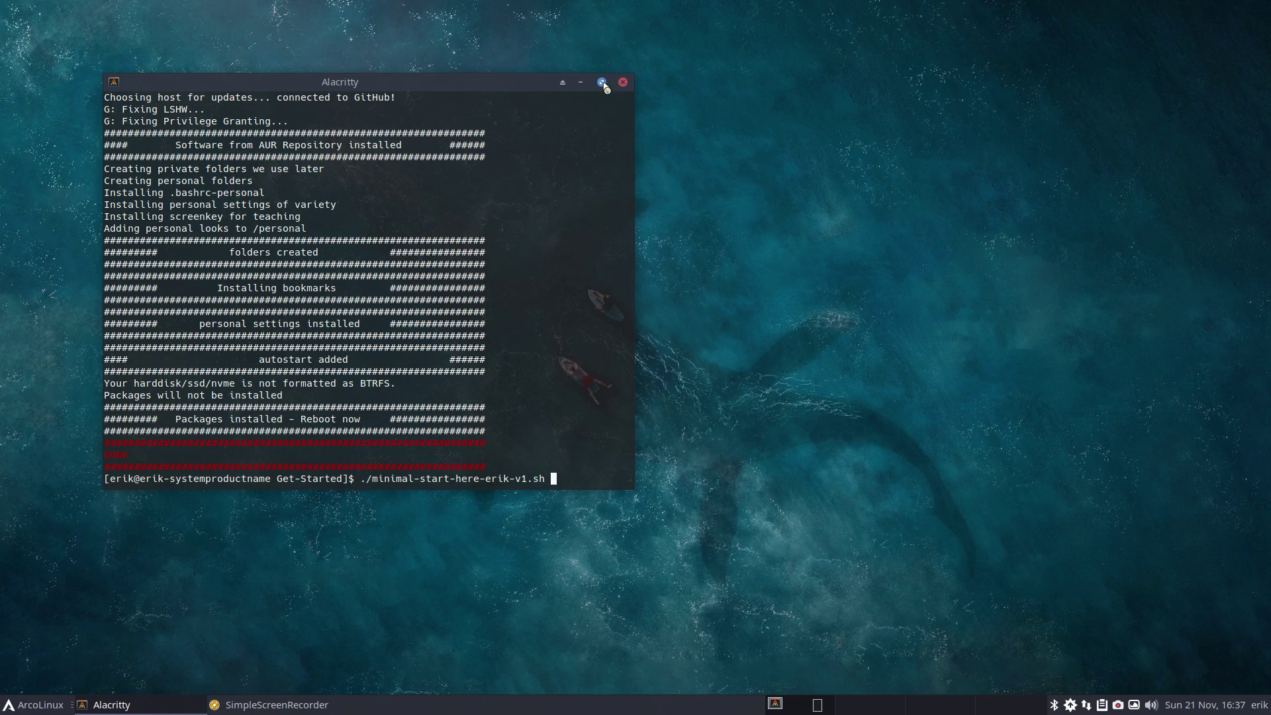
{"action": "left_click", "coordinate": [602, 84]}
{"action": "scroll", "coordinate": [86, 316], "scroll_direction": "up", "scroll_amount": 10}
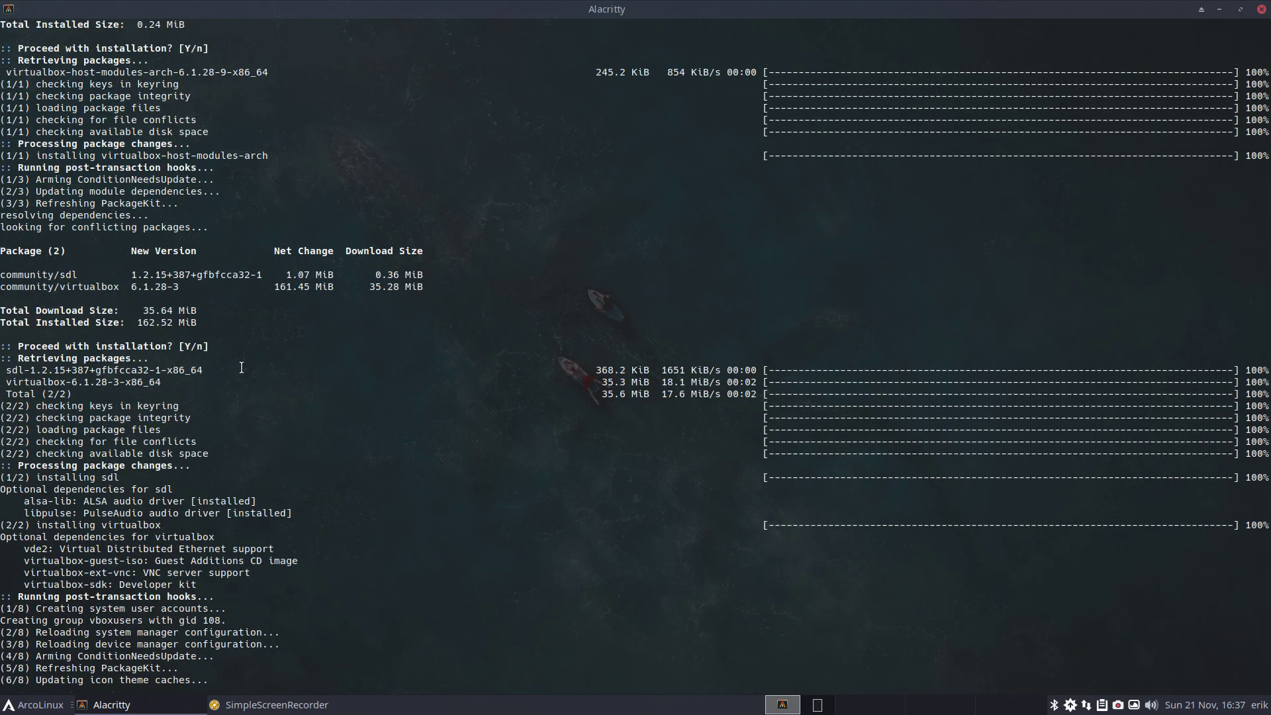
{"action": "scroll", "coordinate": [241, 368], "scroll_direction": "up", "scroll_amount": 10}
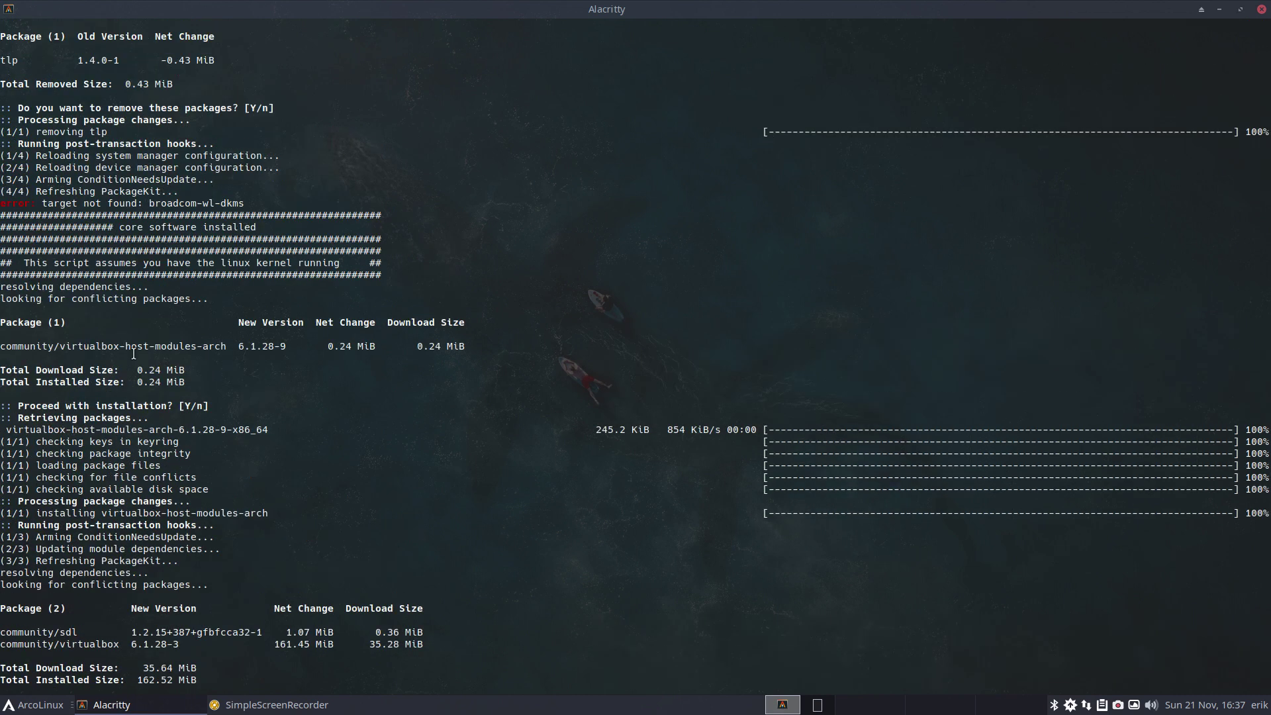
{"action": "left_click_drag", "start_coordinate": [78, 344], "coordinate": [155, 346]}
{"action": "scroll", "coordinate": [187, 382], "scroll_direction": "down", "scroll_amount": 8}
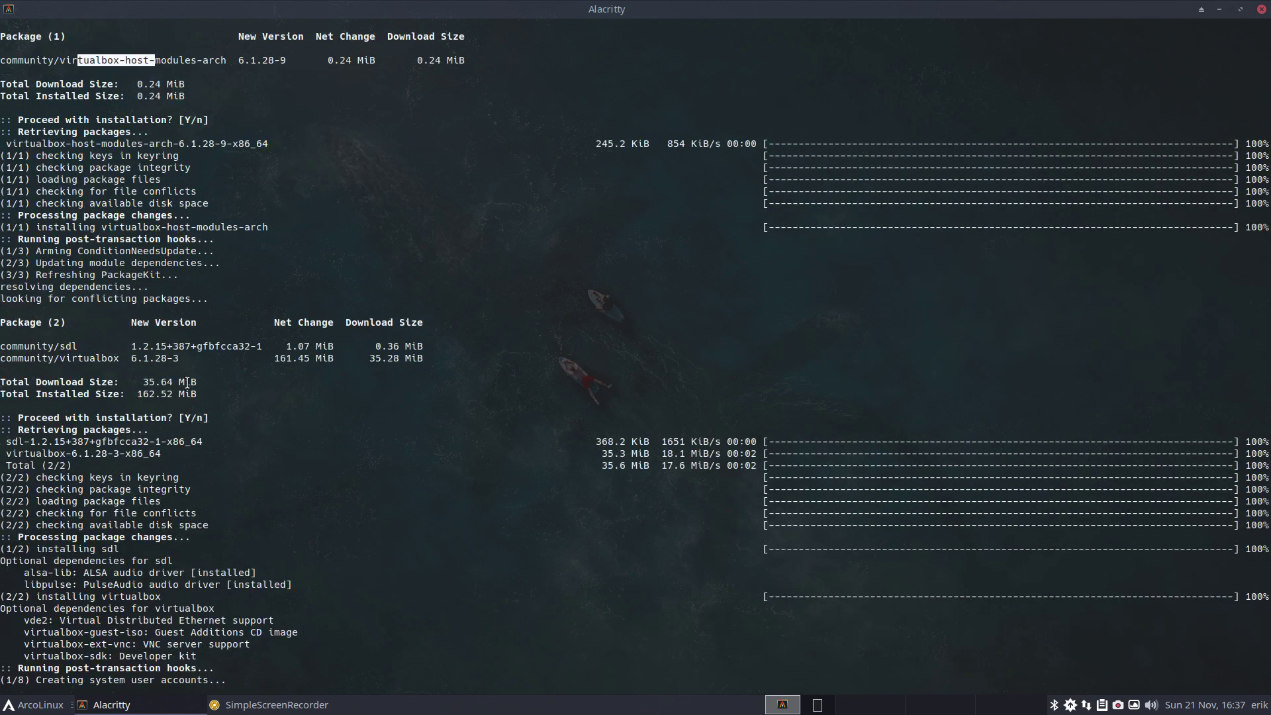
{"action": "scroll", "coordinate": [172, 374], "scroll_direction": "down", "scroll_amount": 9}
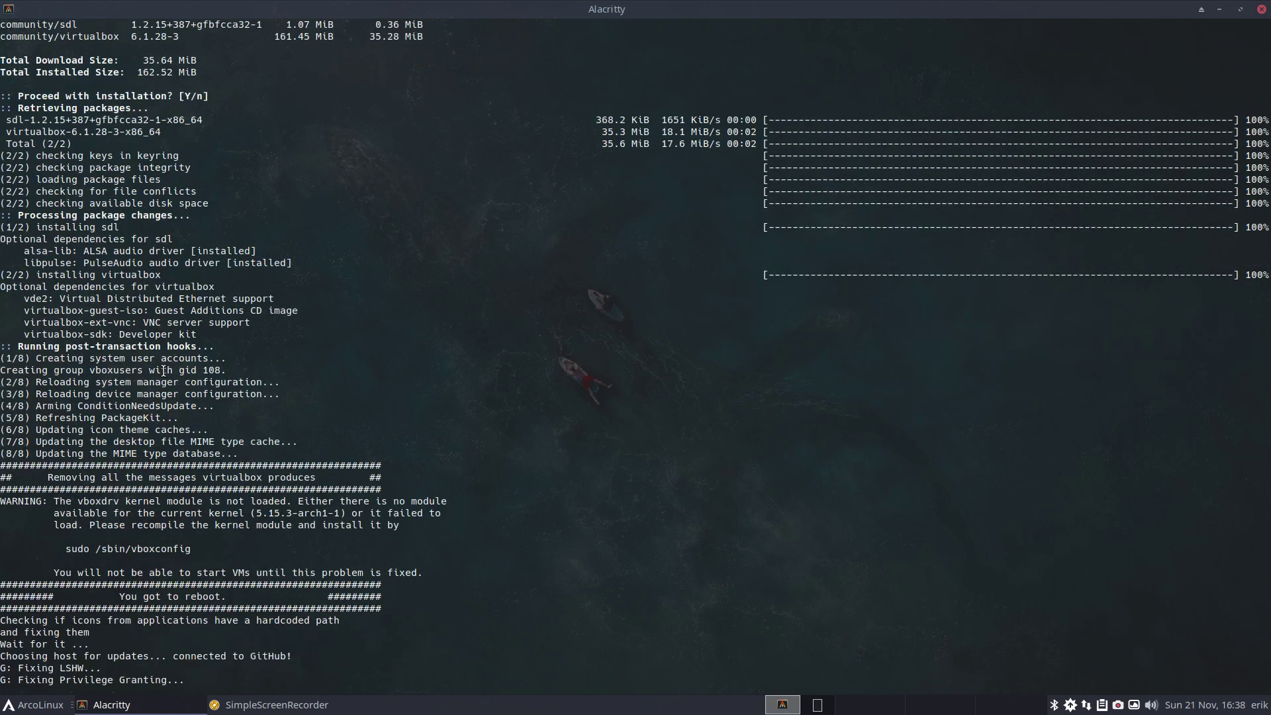
{"action": "scroll", "coordinate": [163, 371], "scroll_direction": "up", "scroll_amount": 4}
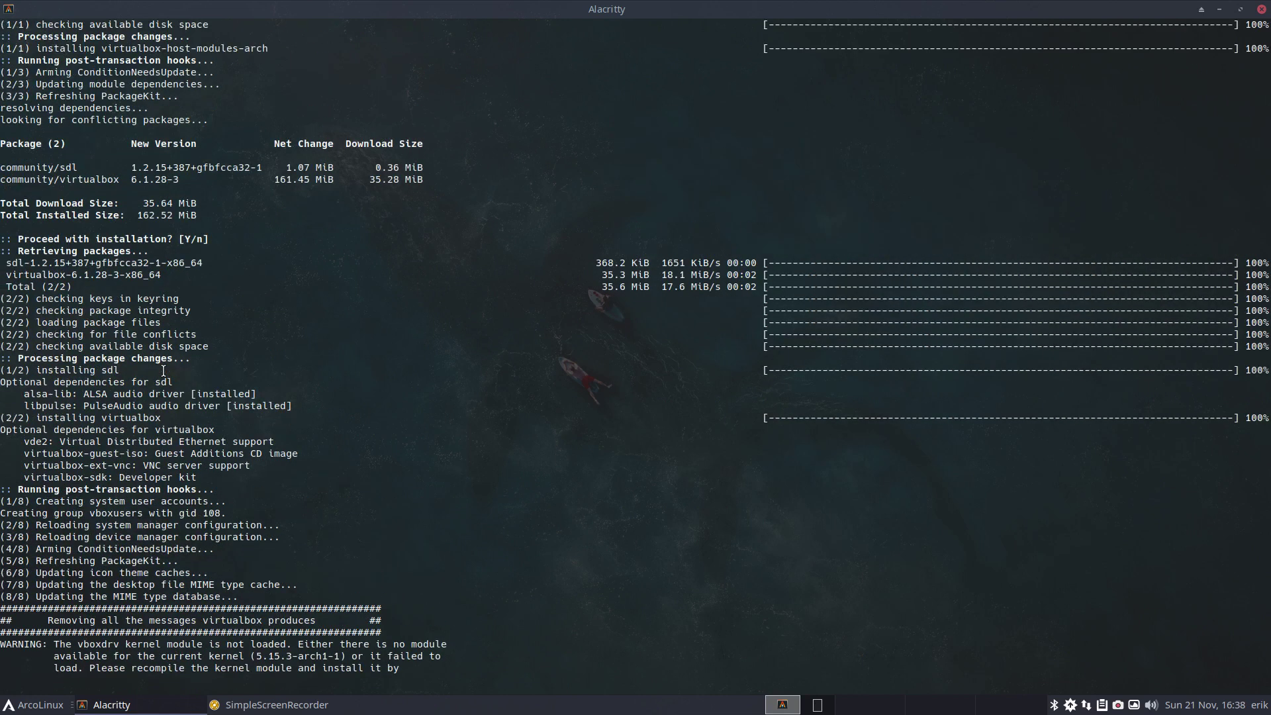
{"action": "scroll", "coordinate": [163, 370], "scroll_direction": "down", "scroll_amount": 3}
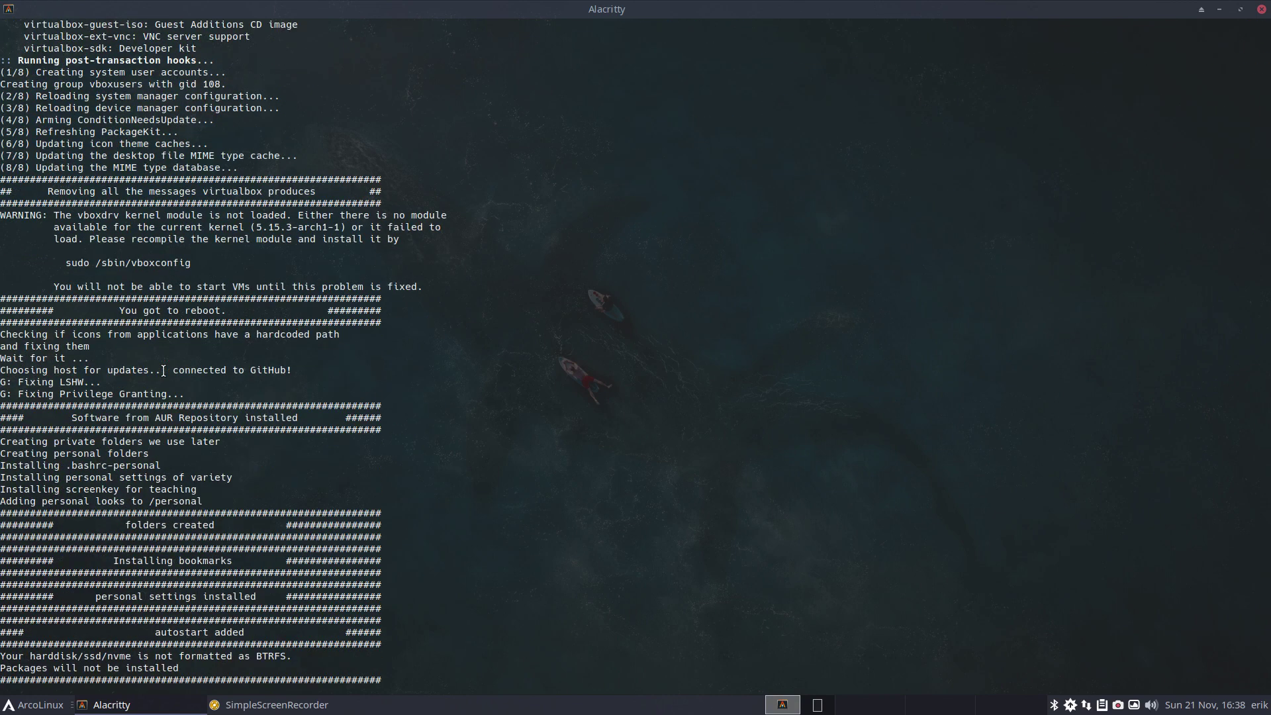
{"action": "key", "text": "Up"}
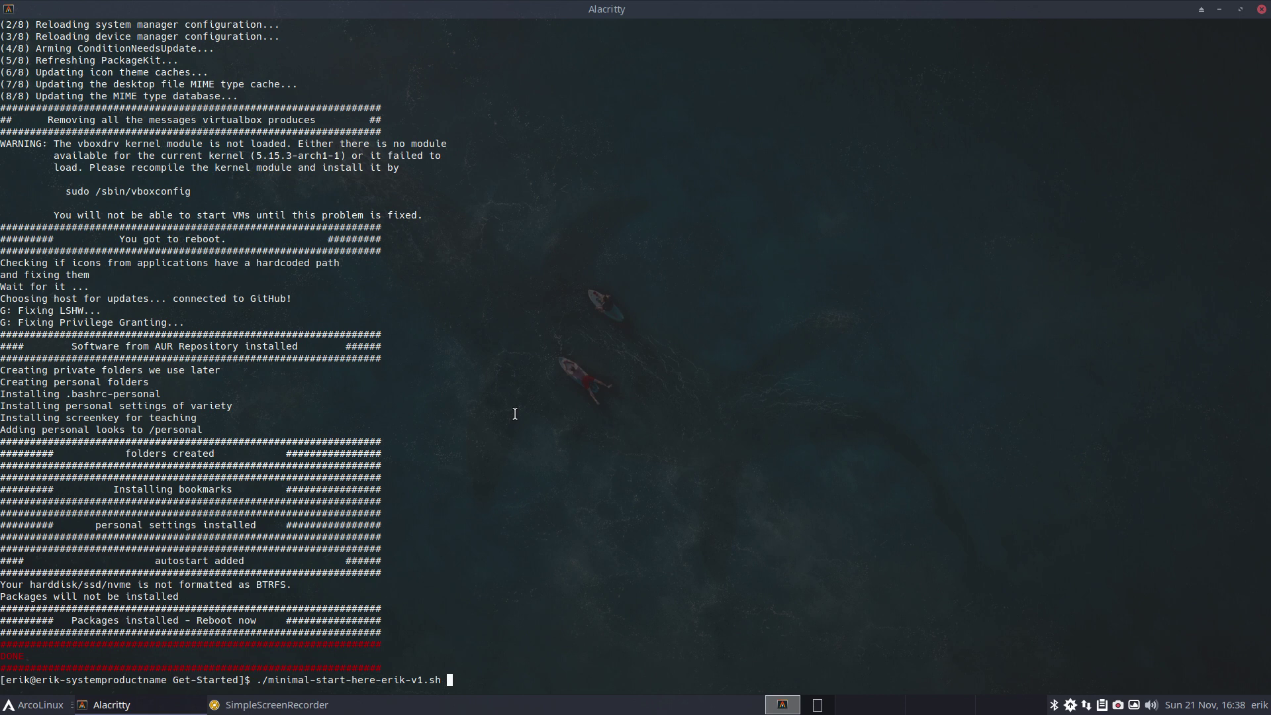
Cancel the recalled script and list the root folder with 'cd /' and 'll', highlighting personal.
{"action": "key", "text": "ctrl+c"}
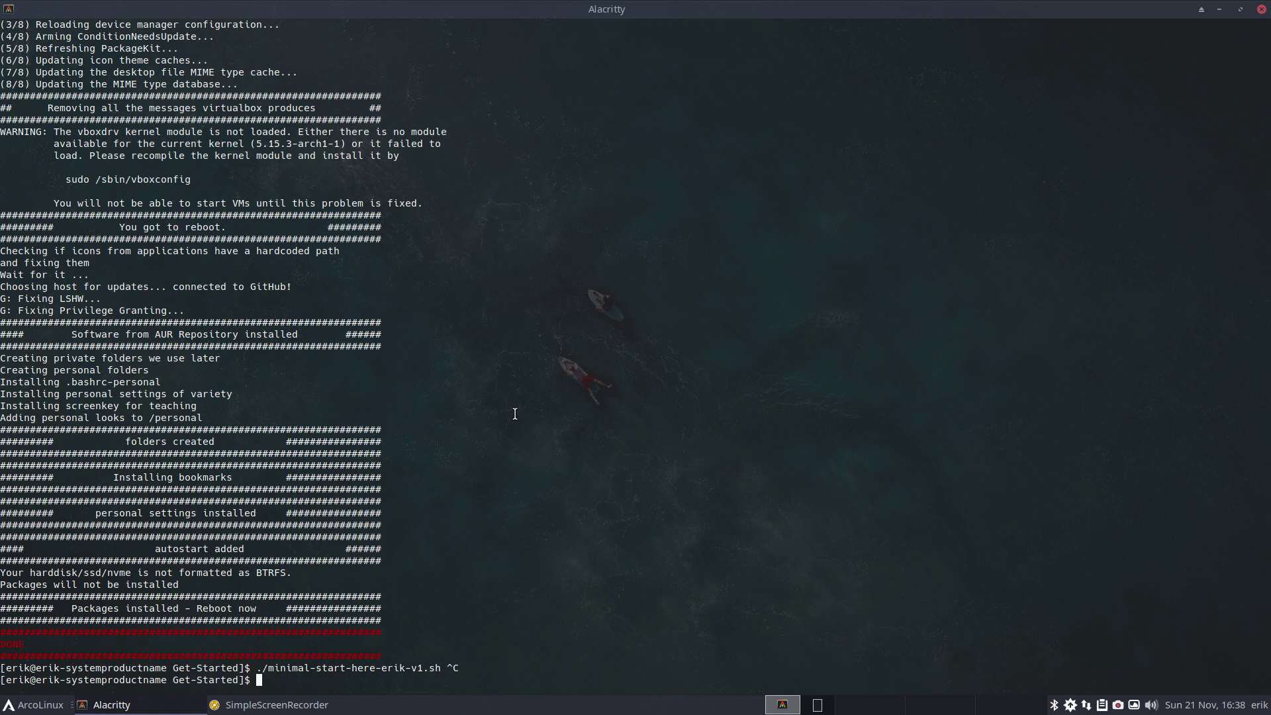
{"action": "type", "text": "./mi"}
{"action": "key", "text": "BackSpace"}
{"action": "key", "text": "BackSpace"}
{"action": "key", "text": "BackSpace"}
{"action": "key", "text": "BackSpace"}
{"action": "type", "text": "cd /"}
{"action": "key", "text": "Return"}
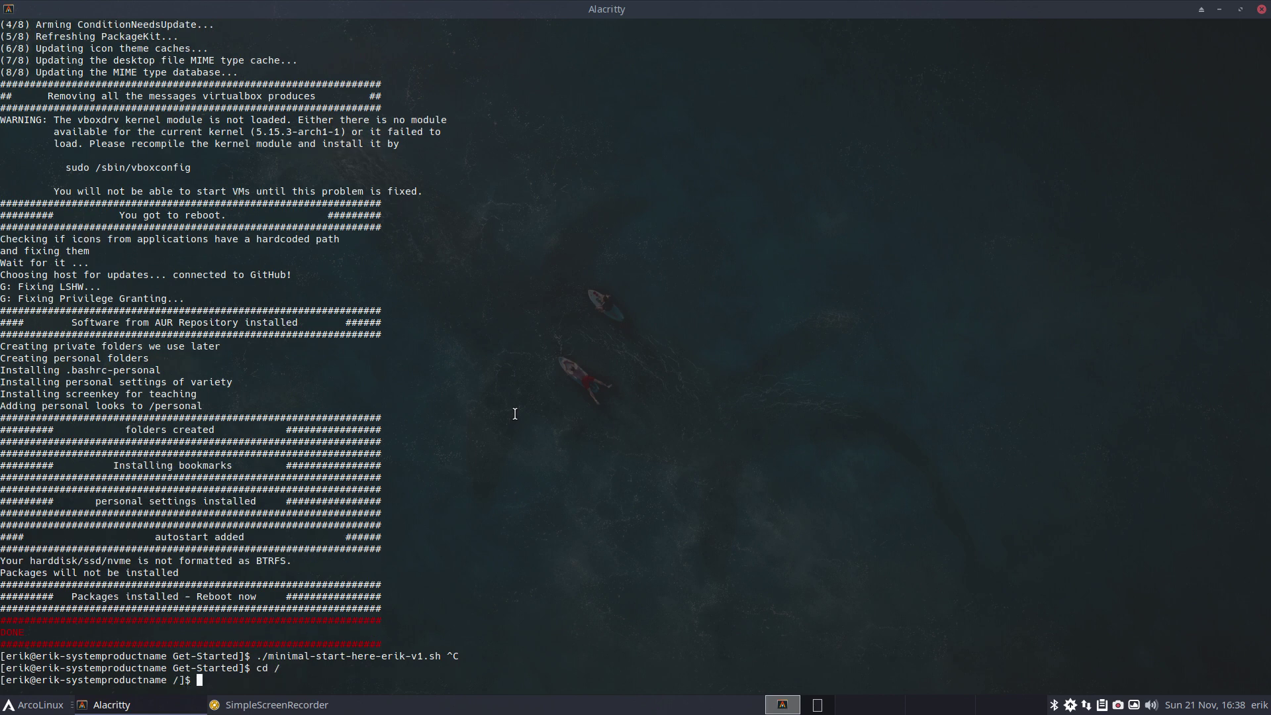
{"action": "type", "text": "ll"}
{"action": "key", "text": "Return"}
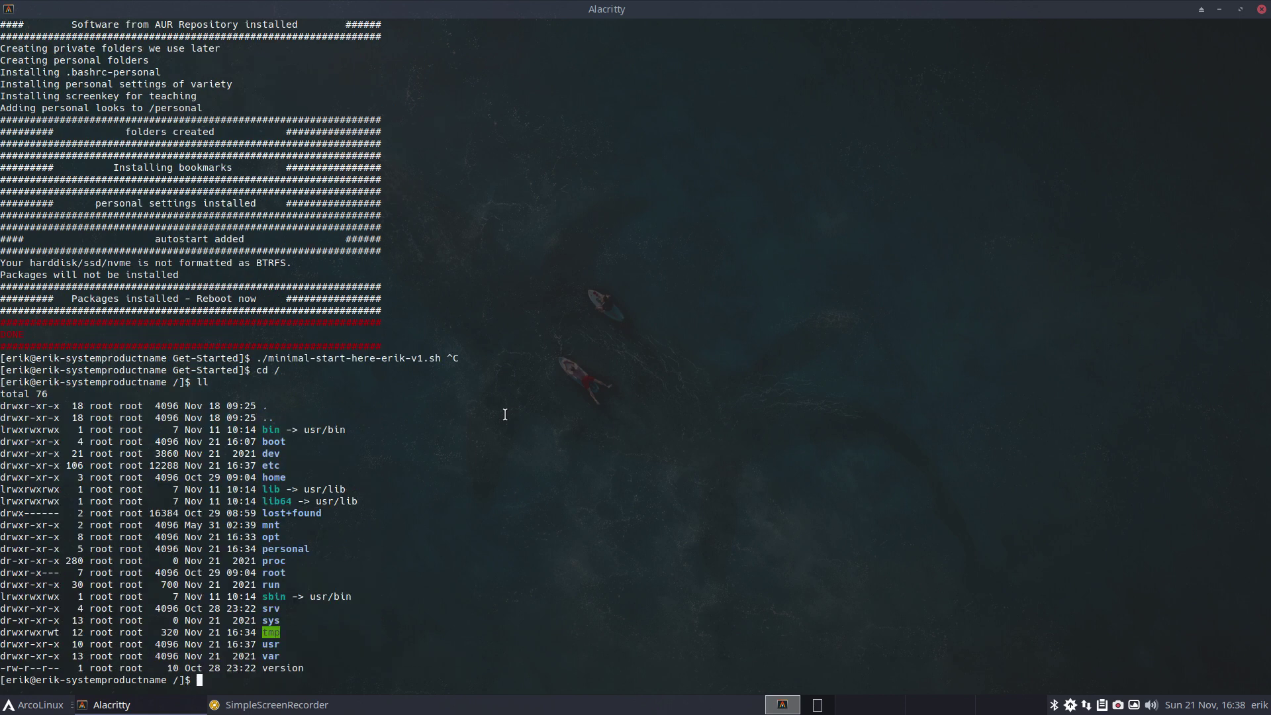
{"action": "left_click_drag", "start_coordinate": [311, 548], "coordinate": [2, 549]}
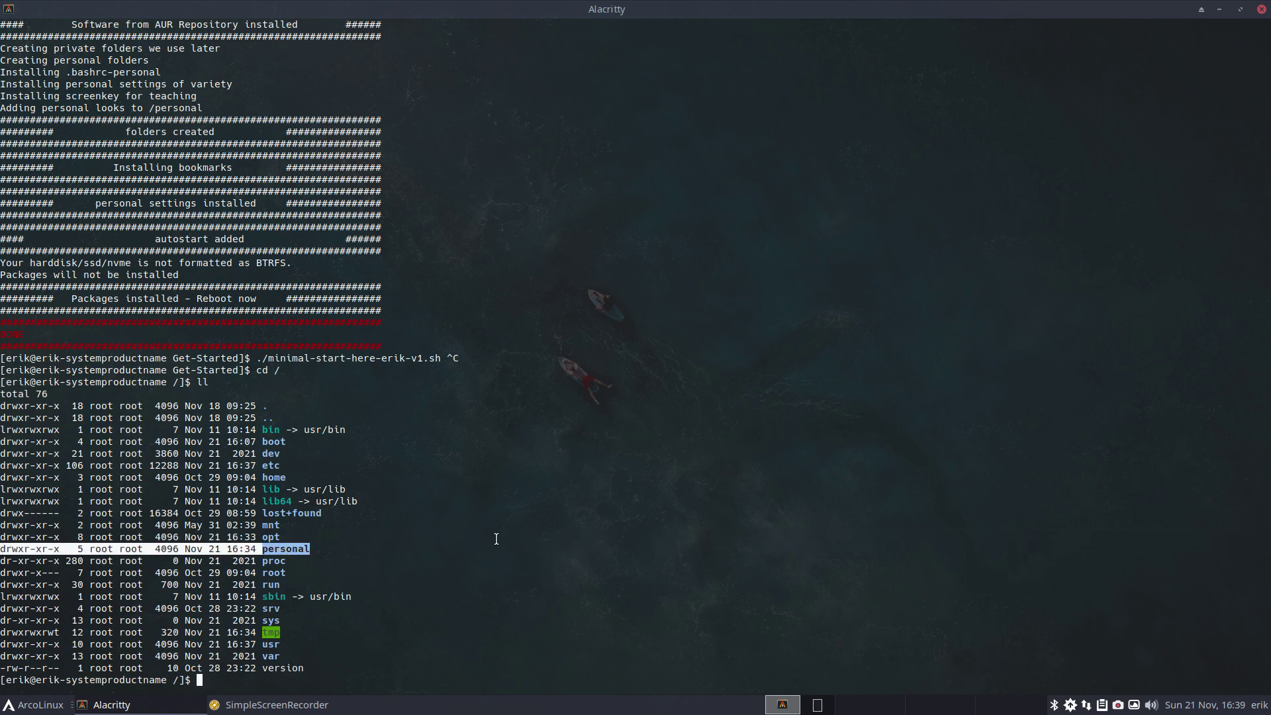
Enter /personal and list its folders 1, 2 and 3, then launch the file manager.
{"action": "type", "text": "cd personal/"}
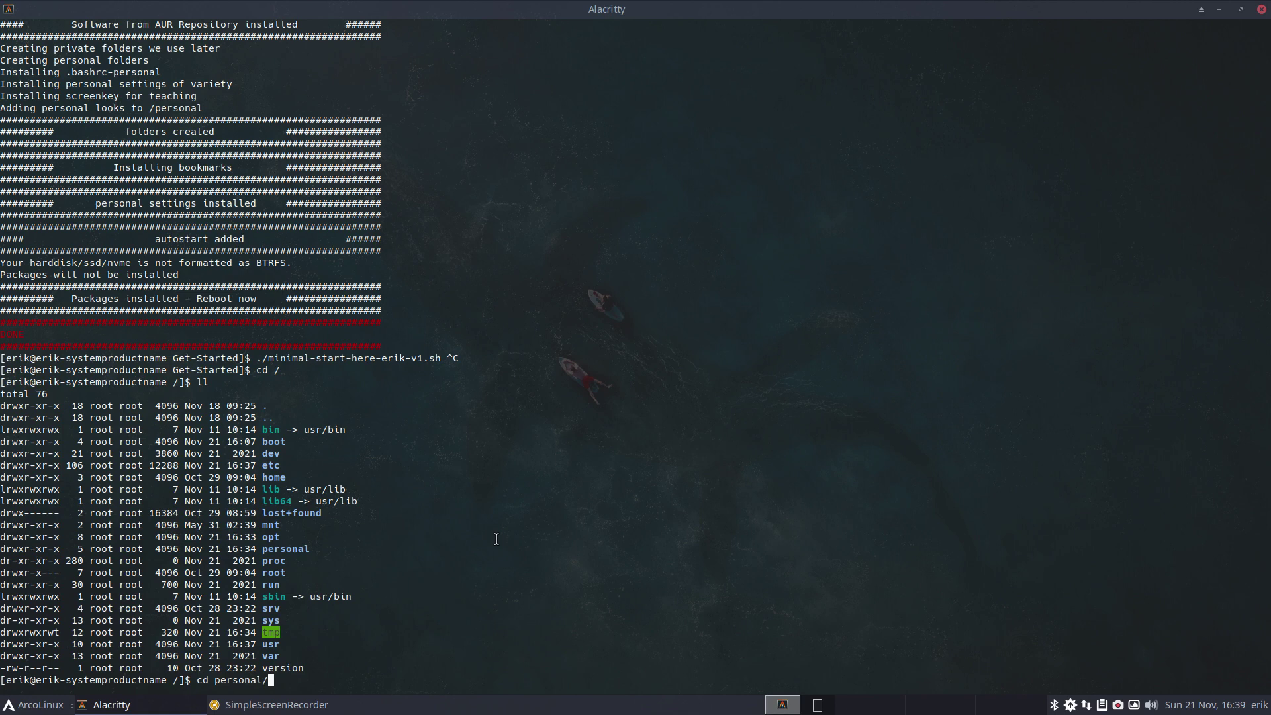
{"action": "key", "text": "Return"}
{"action": "type", "text": "ls"}
{"action": "key", "text": "Return"}
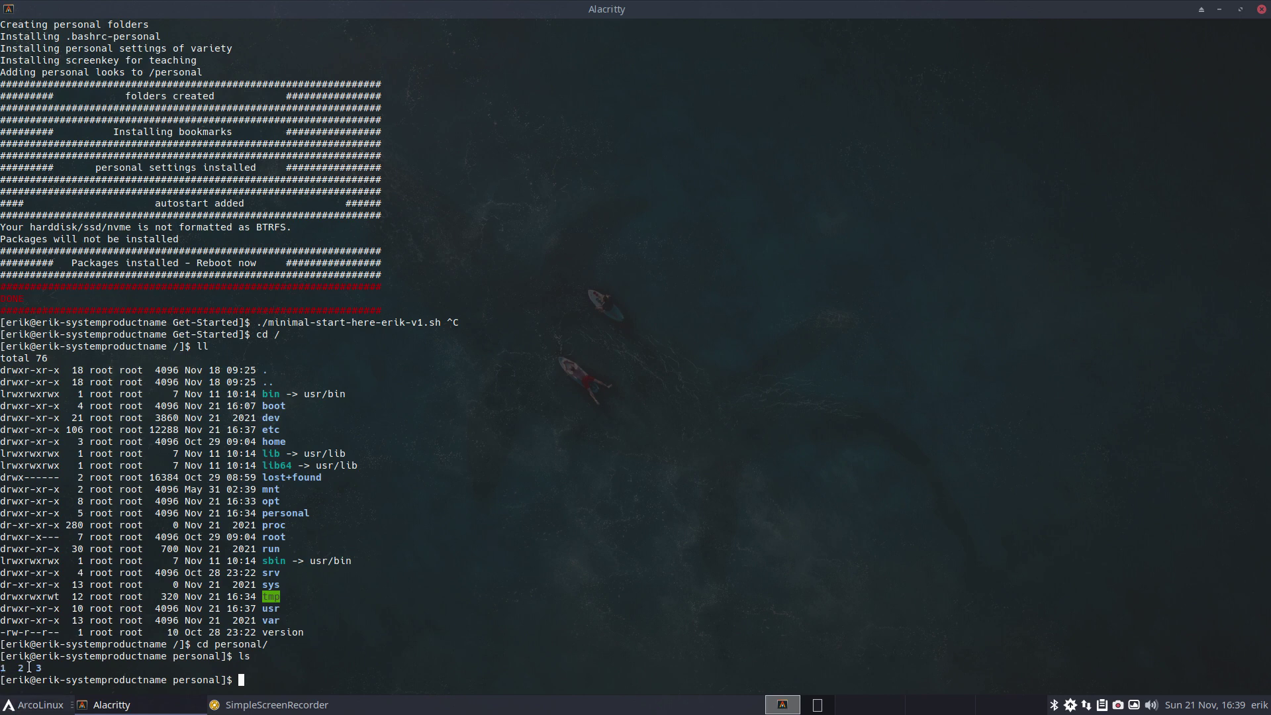
{"action": "key", "text": "super+shift+Return"}
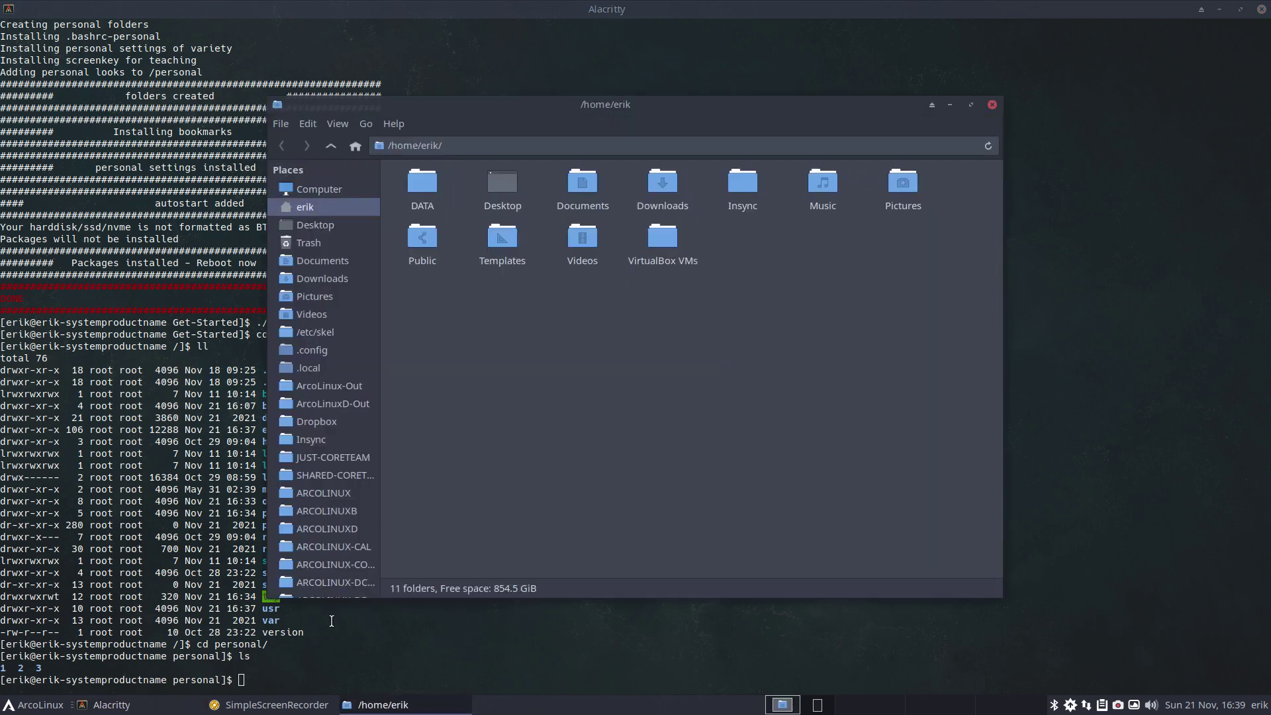
Browse File System > personal > 1 with hidden files shown, down to .config/xfce4/xfconf.
{"action": "left_click", "coordinate": [331, 192]}
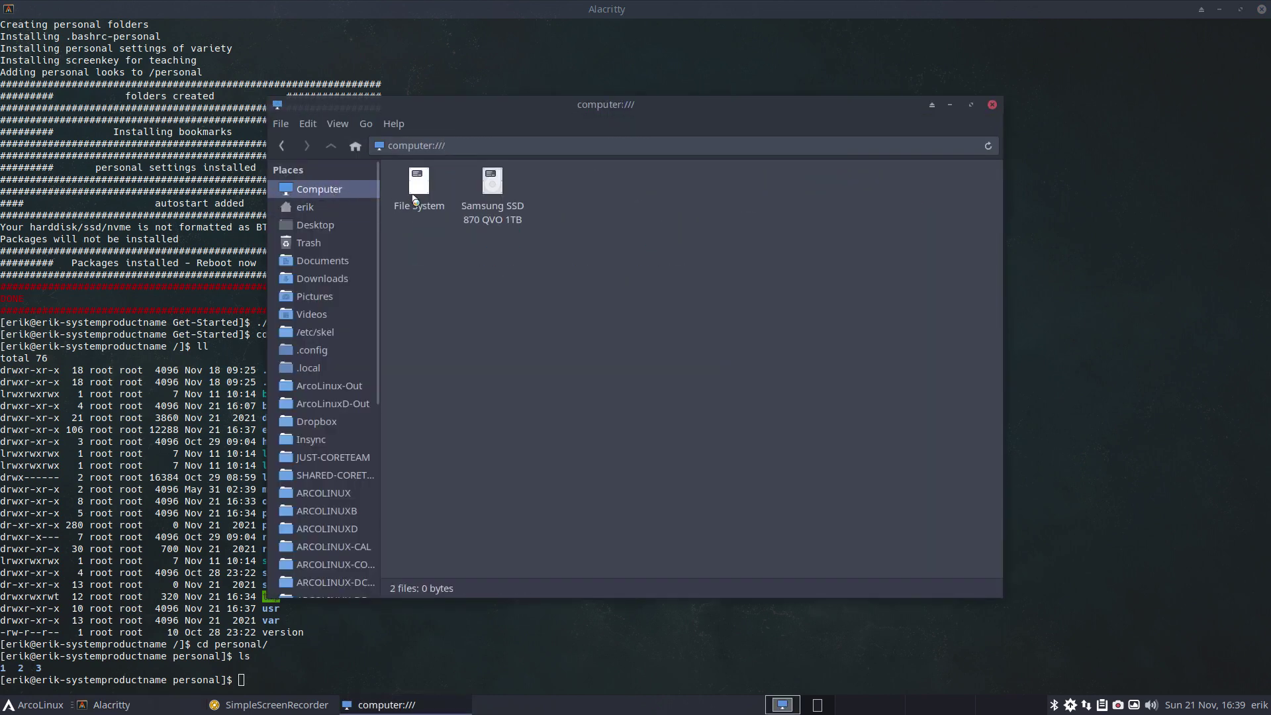
{"action": "double_click", "coordinate": [415, 200]}
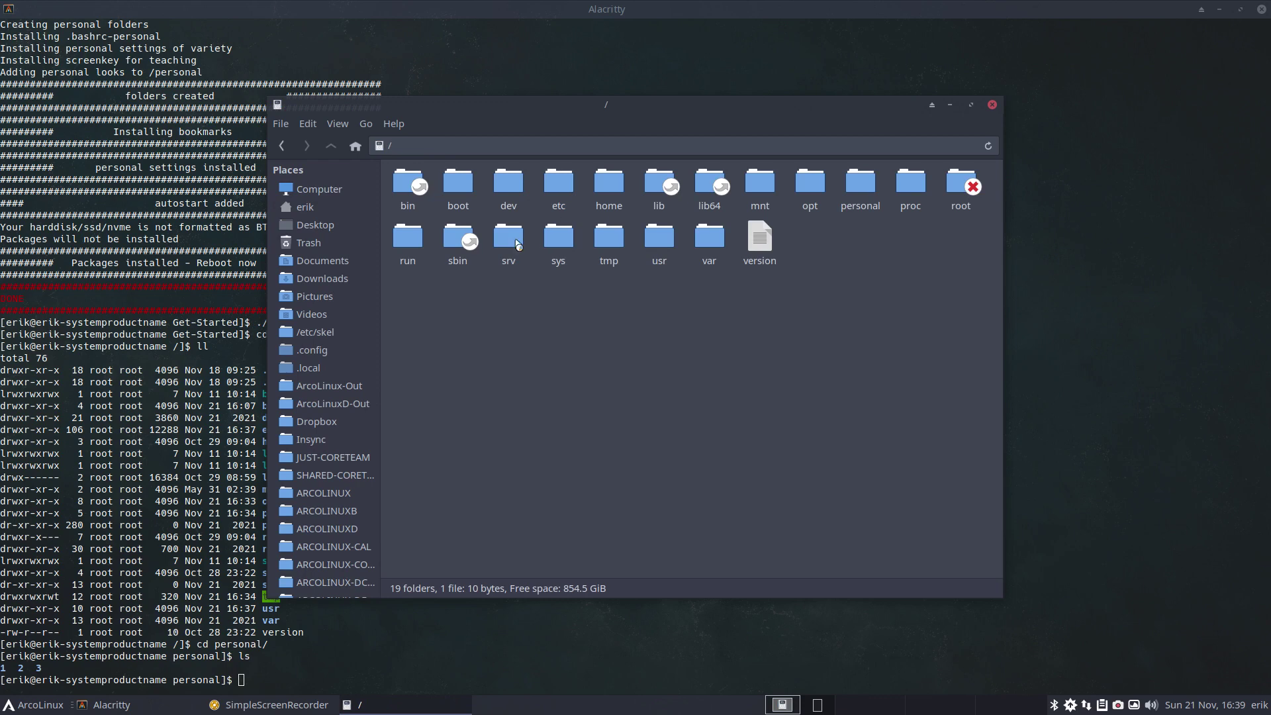
{"action": "double_click", "coordinate": [859, 188]}
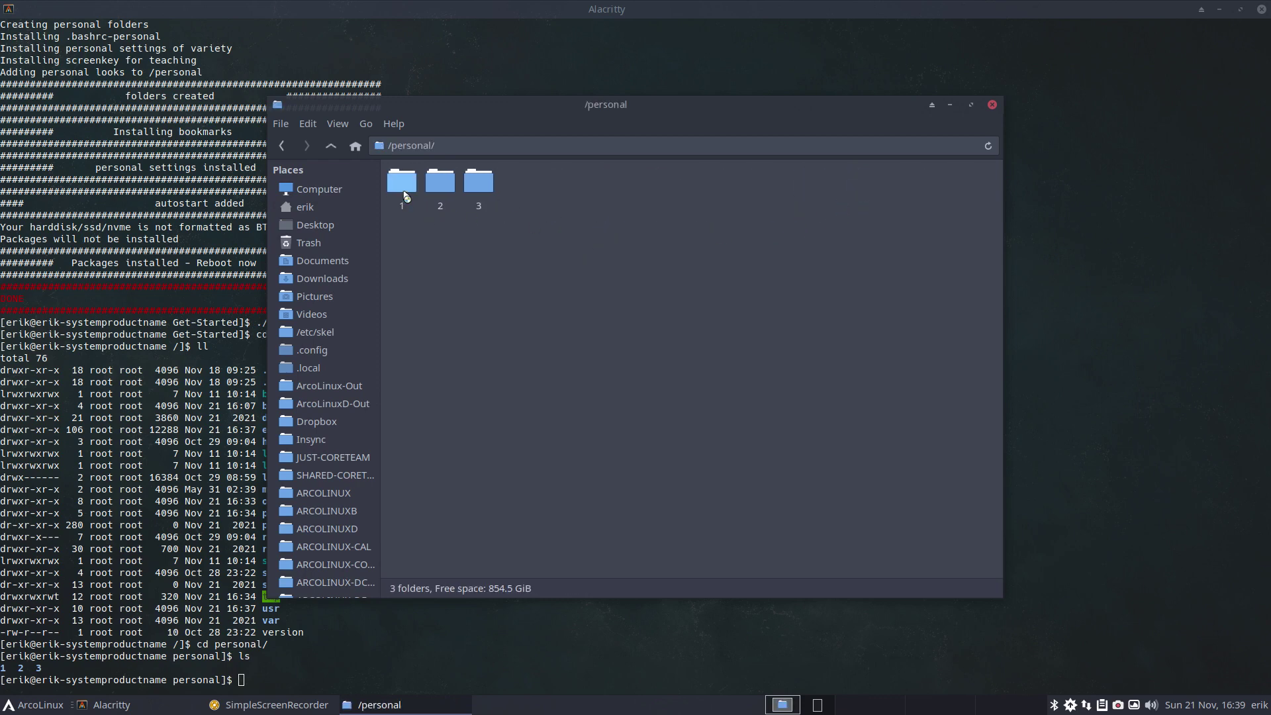
{"action": "double_click", "coordinate": [407, 192]}
{"action": "key", "text": "ctrl+h"}
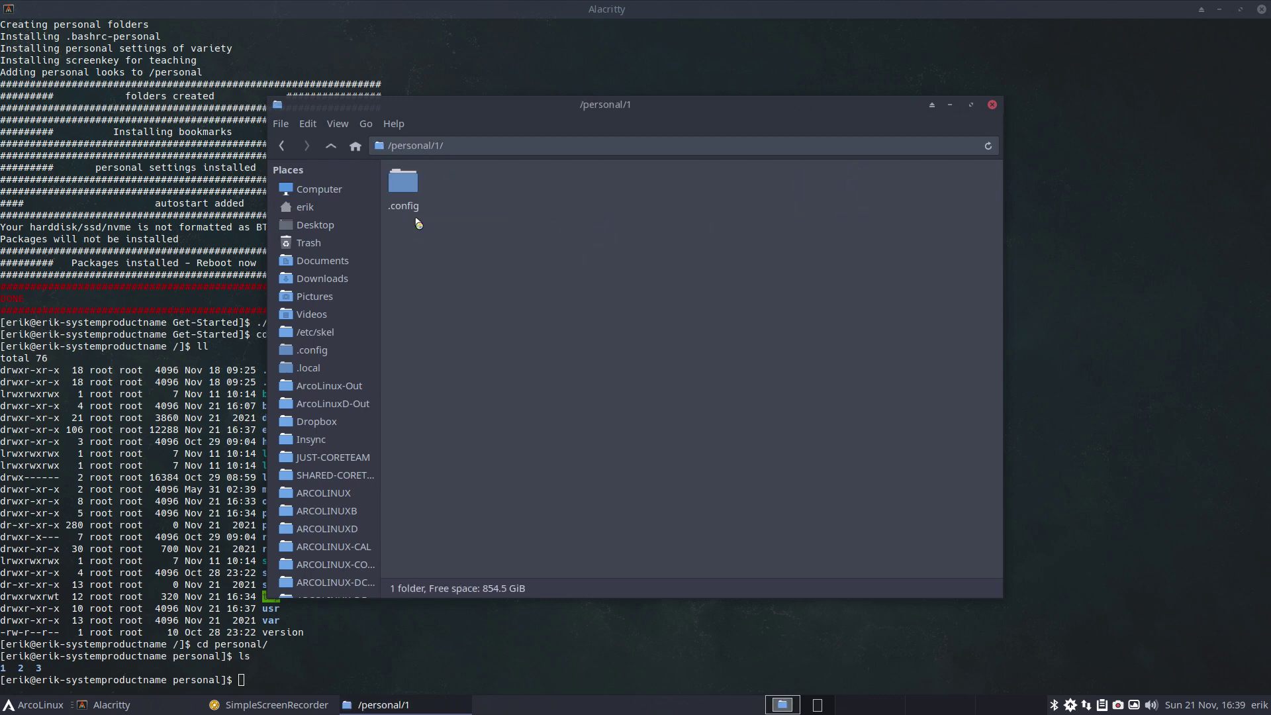
{"action": "double_click", "coordinate": [414, 202]}
{"action": "double_click", "coordinate": [414, 192]}
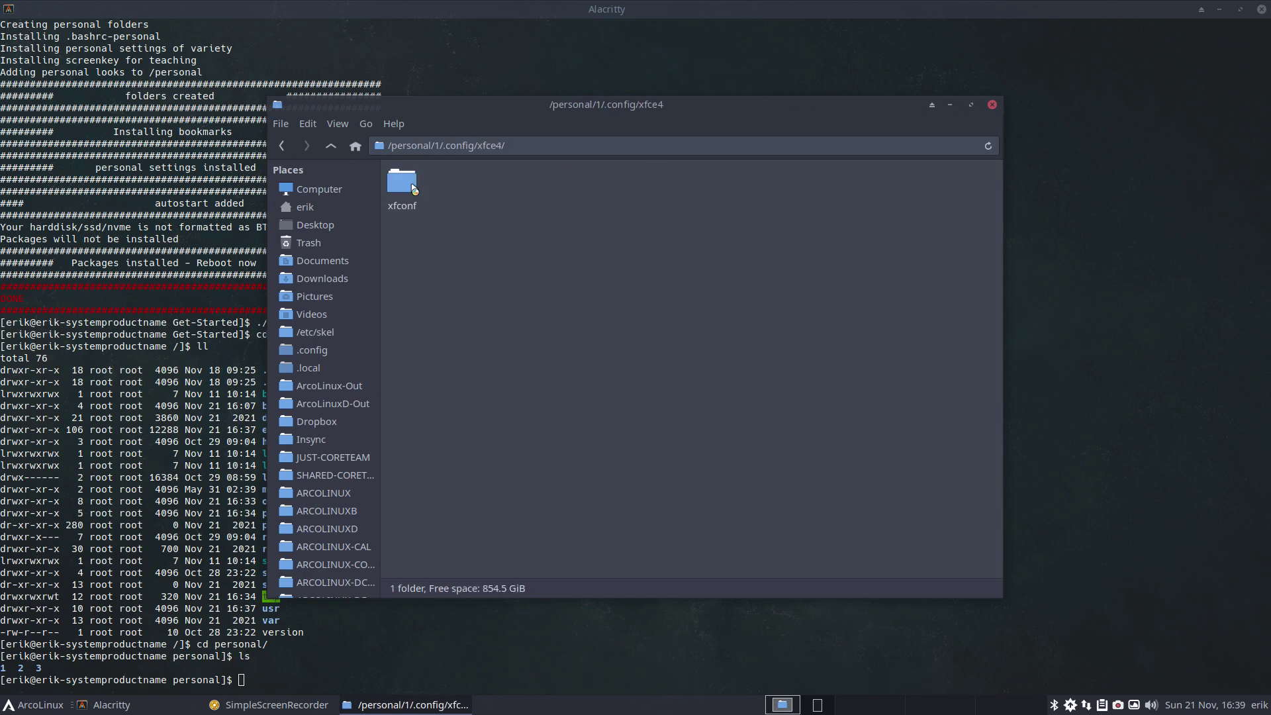
{"action": "double_click", "coordinate": [406, 187]}
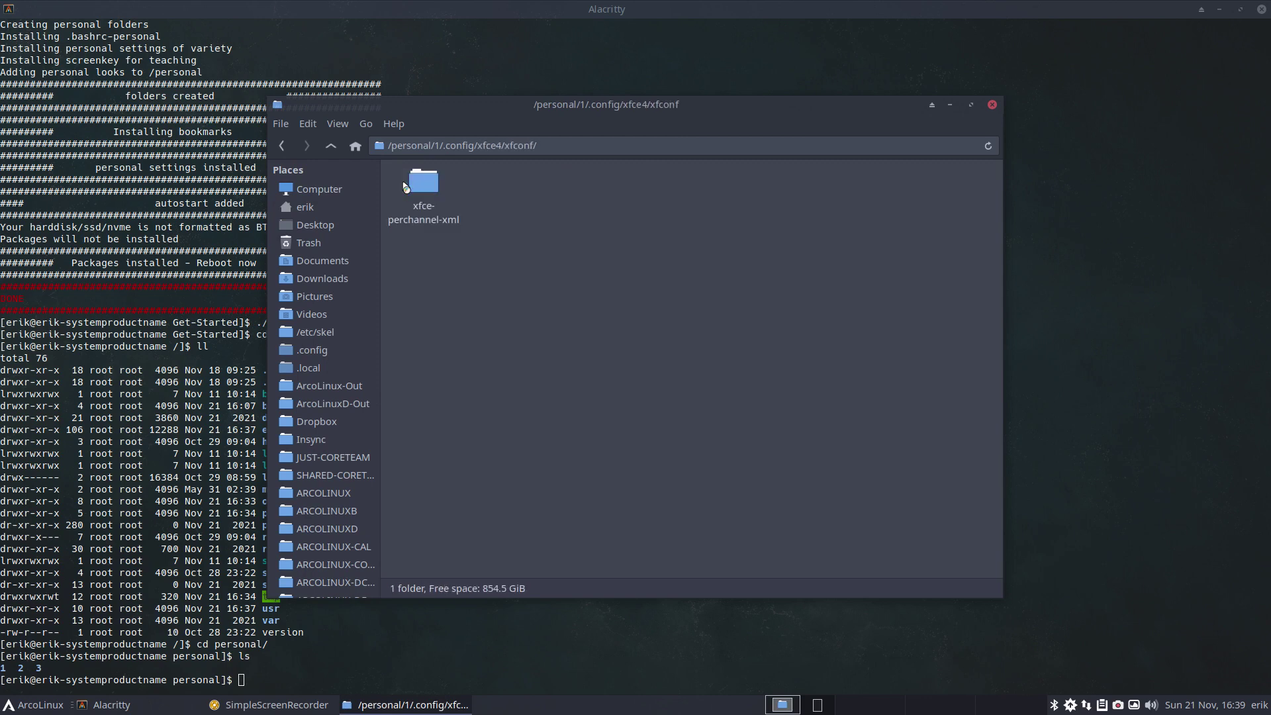
From home, hide dot-files, open DATA/arcolinux-nemesis/Personal-iso and view personal-iso-1.jpg.
{"action": "left_click", "coordinate": [310, 209]}
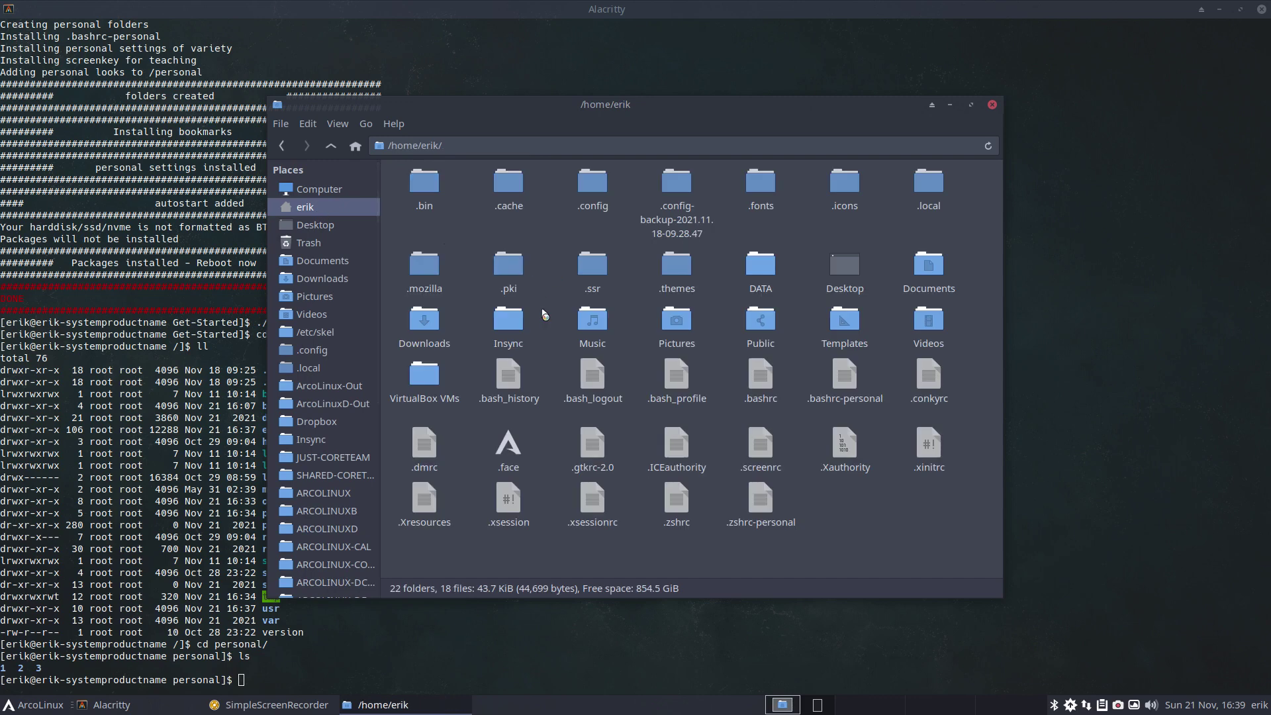
{"action": "key", "text": "ctrl+h"}
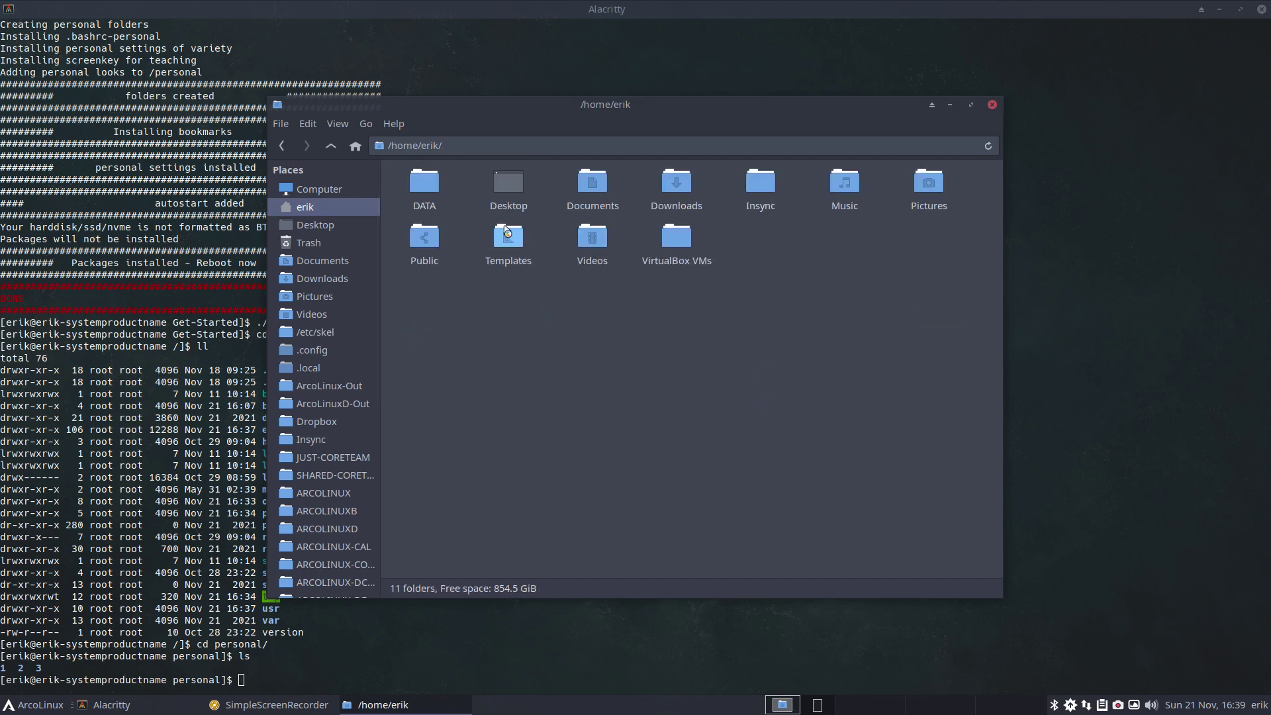
{"action": "double_click", "coordinate": [424, 189]}
{"action": "double_click", "coordinate": [492, 195]}
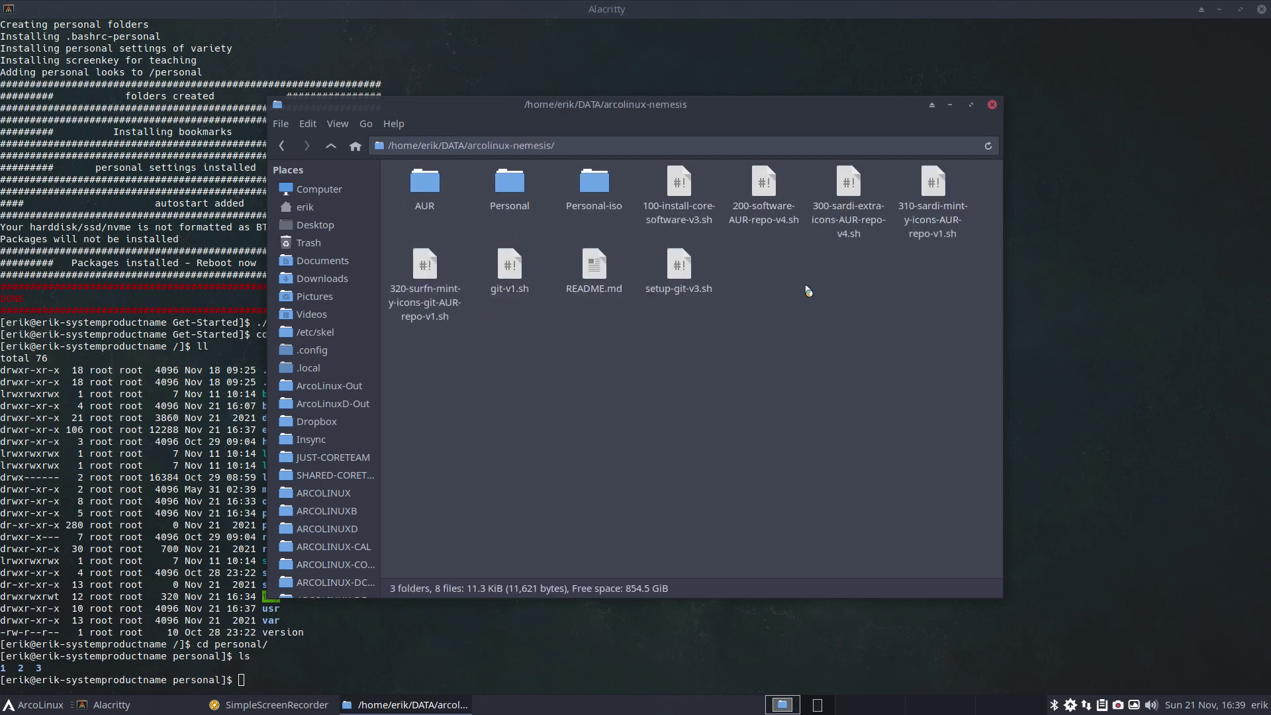
{"action": "left_click", "coordinate": [598, 192]}
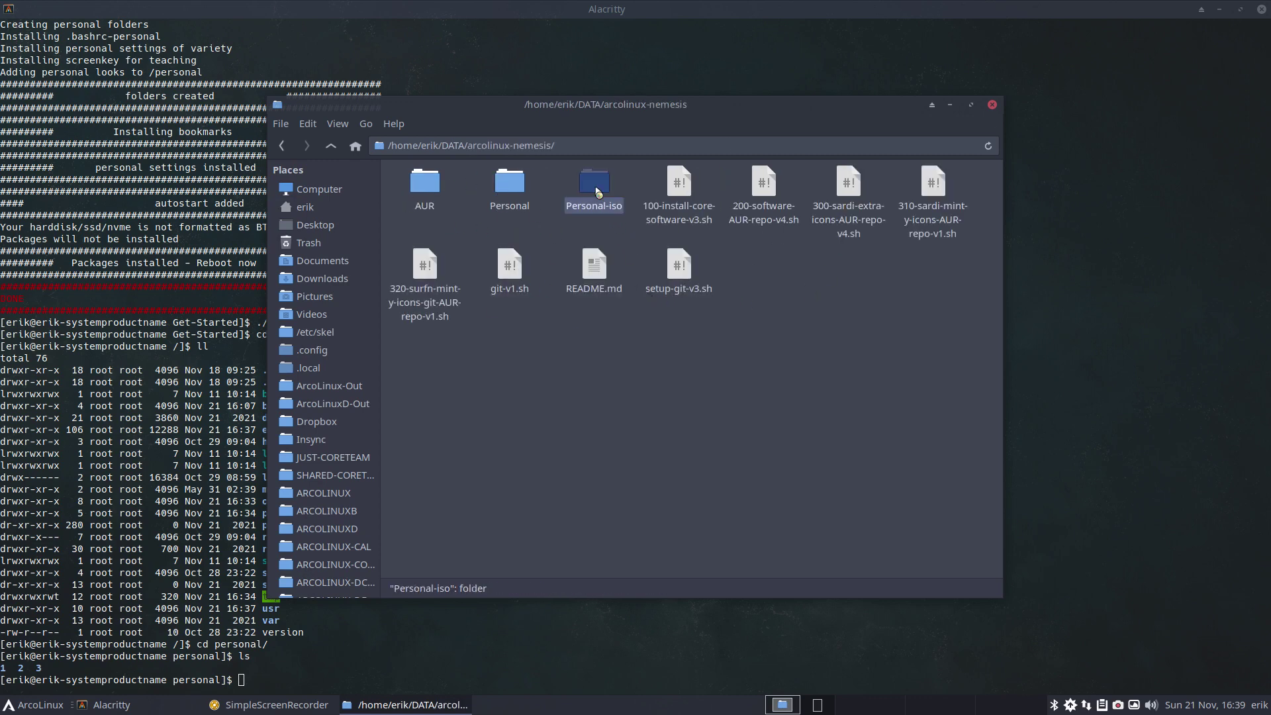
{"action": "double_click", "coordinate": [597, 192]}
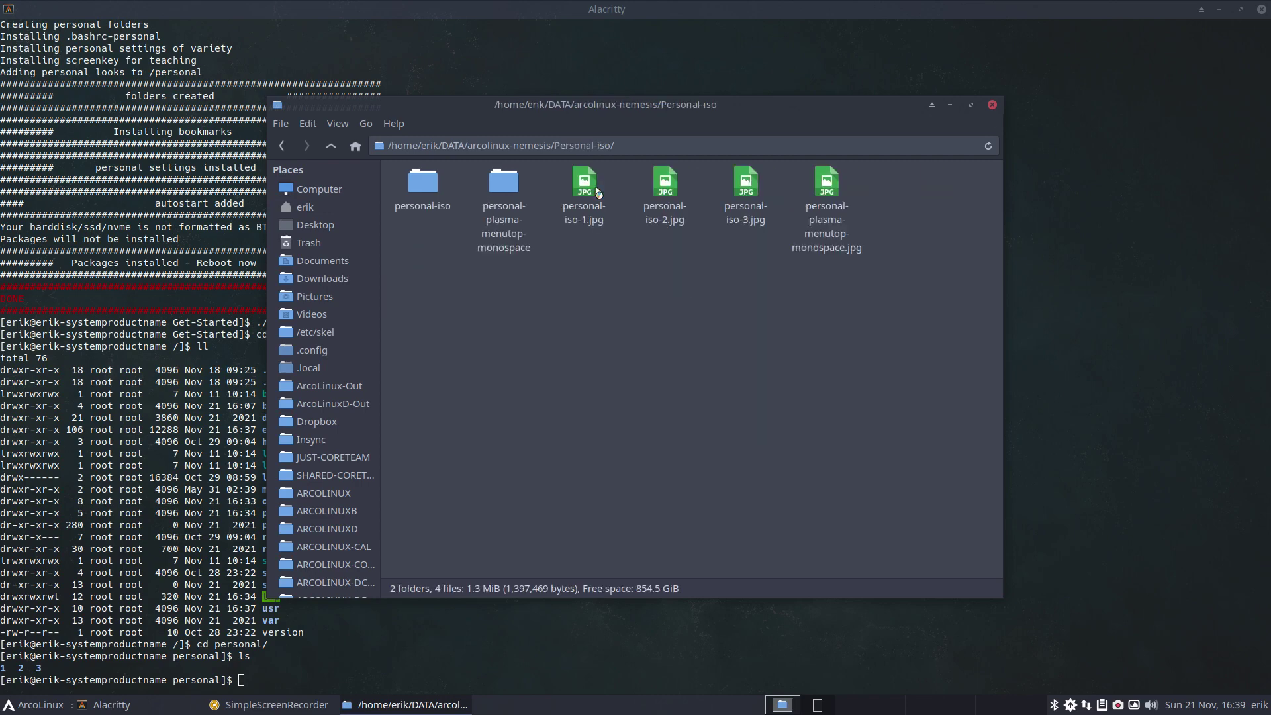
{"action": "double_click", "coordinate": [596, 203]}
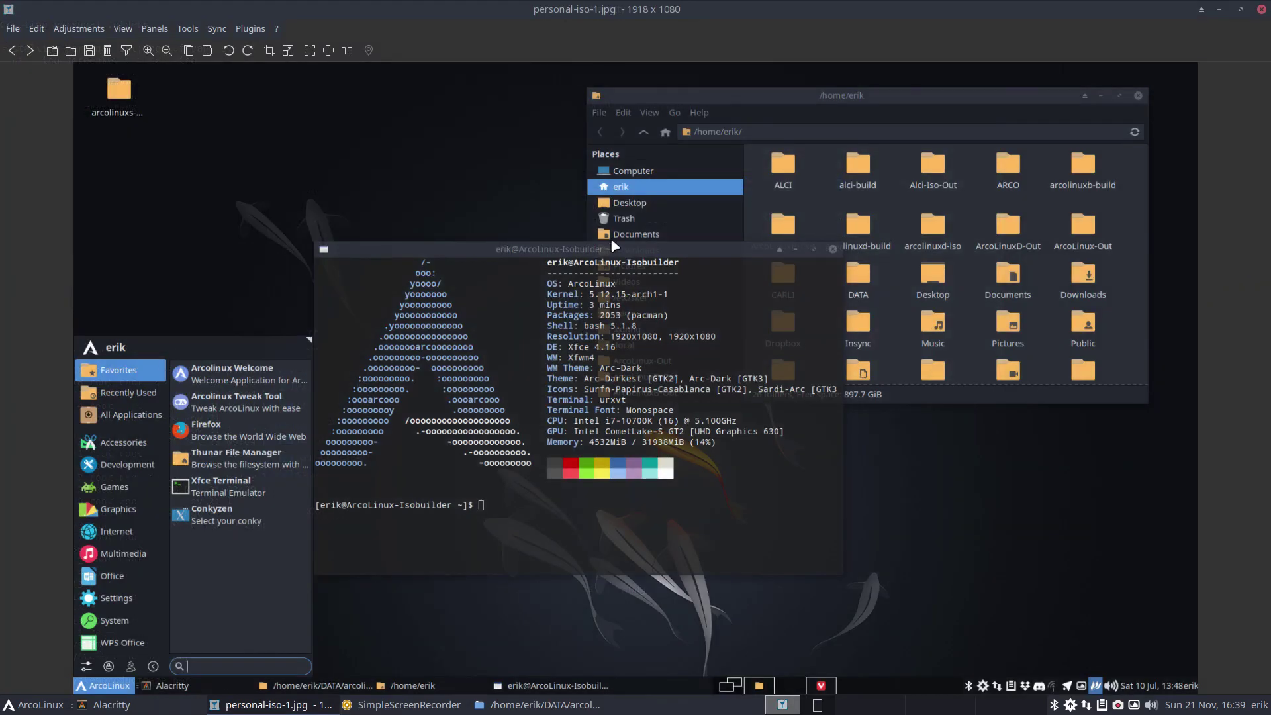
Close the nomacs viewer showing personal-iso-1.jpg and open a new urxvt terminal.
{"action": "left_click", "coordinate": [1261, 10]}
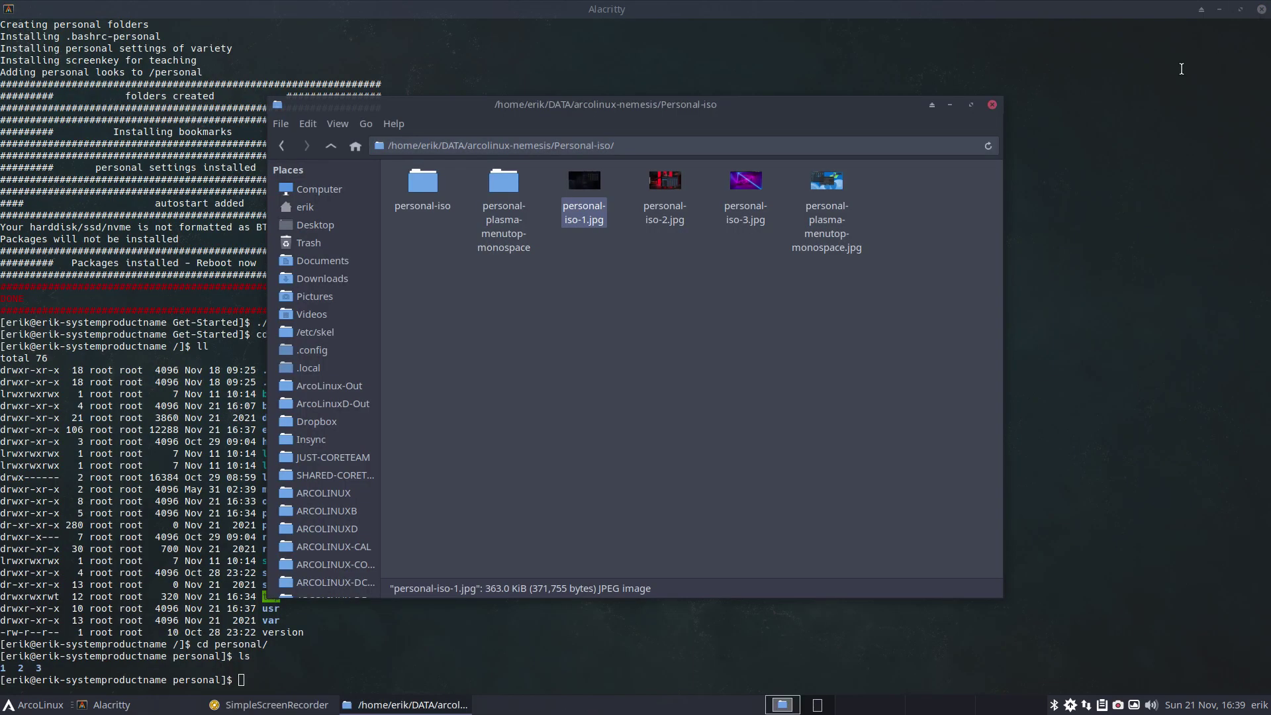
{"action": "key", "text": "ctrl+alt+Return"}
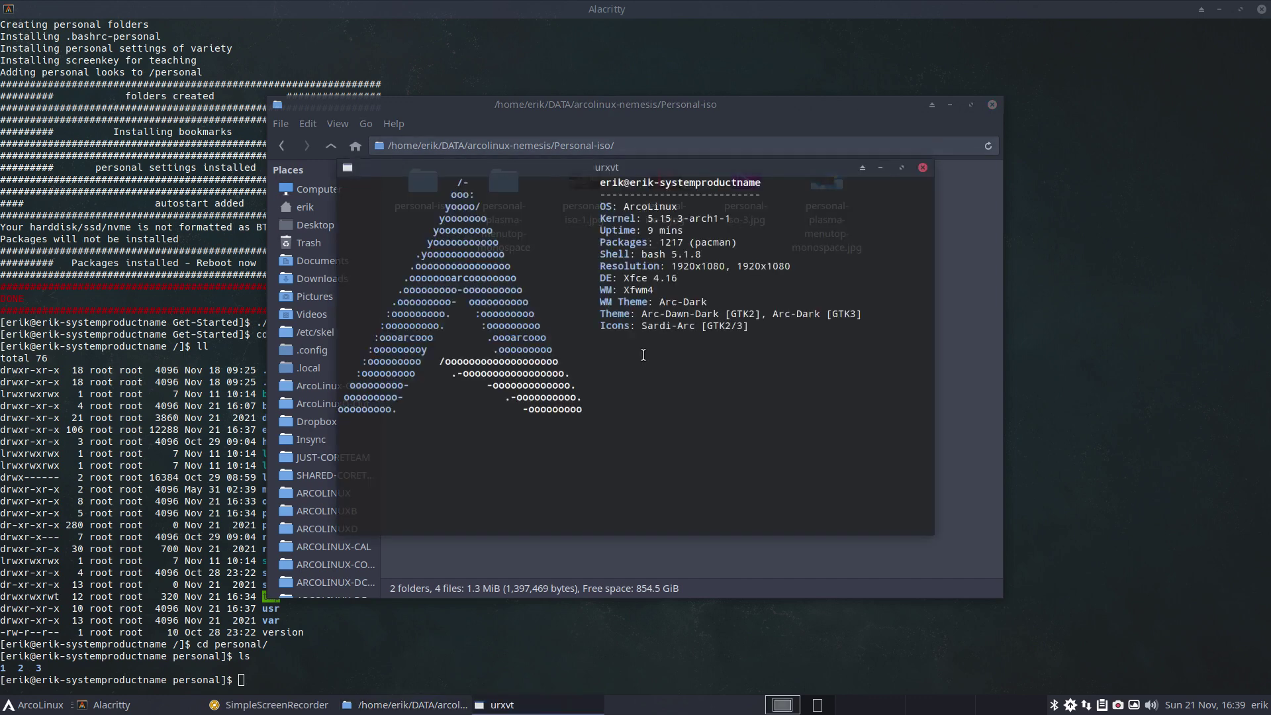
Run the personal1 alias in urxvt, then drag the terminal to the lower right.
{"action": "type", "text": "psreo"}
{"action": "key", "text": "BackSpace"}
{"action": "key", "text": "BackSpace"}
{"action": "key", "text": "BackSpace"}
{"action": "key", "text": "BackSpace"}
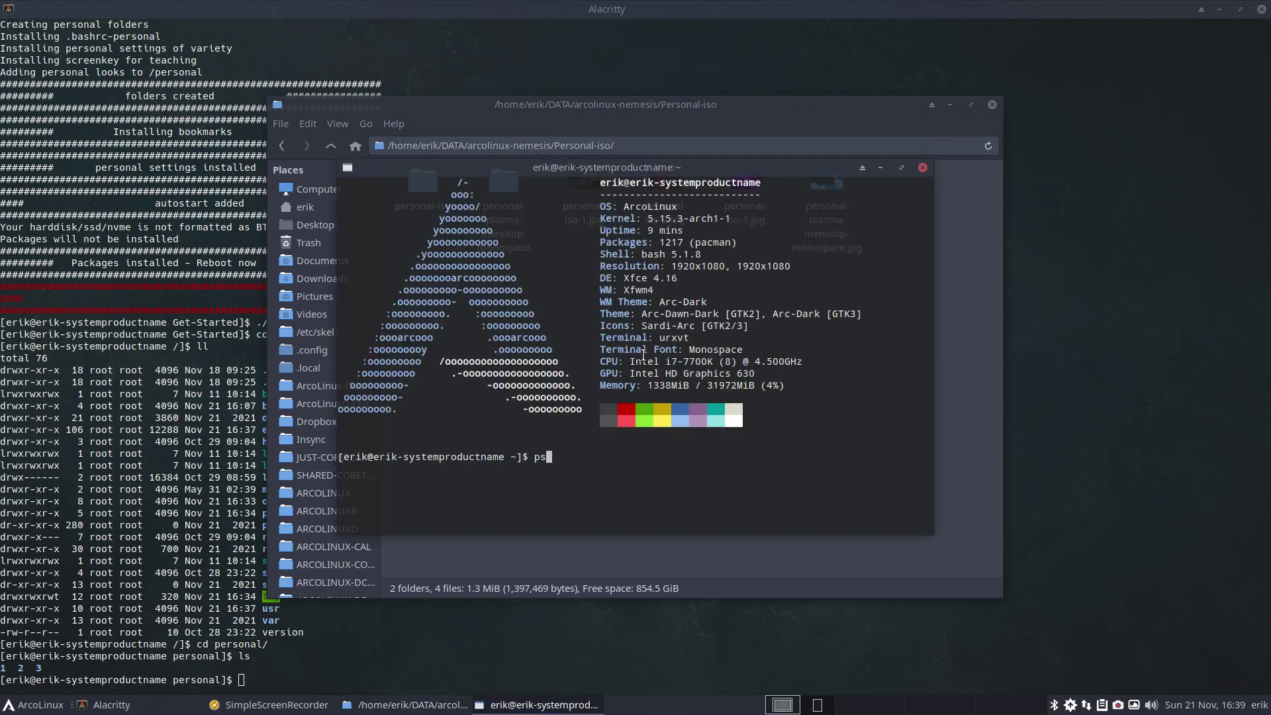
{"action": "type", "text": "ersonal1"}
{"action": "key", "text": "Return"}
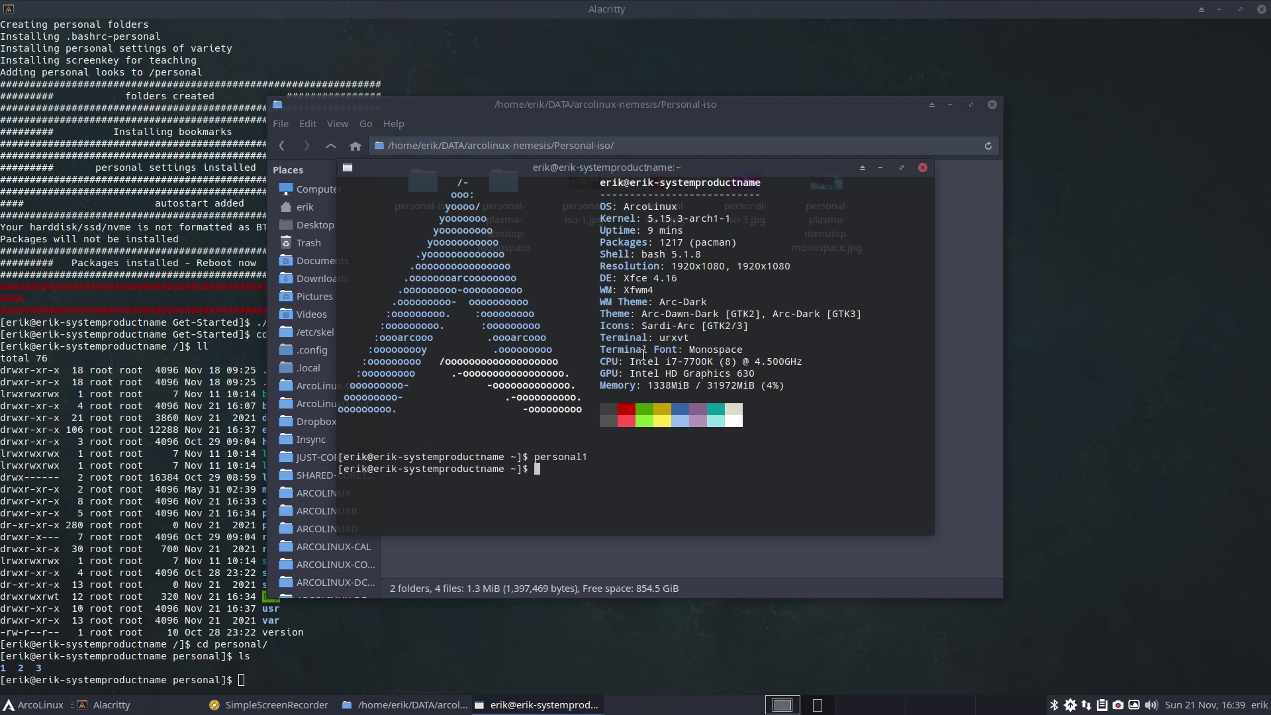
{"action": "left_click_drag", "start_coordinate": [713, 169], "coordinate": [868, 377]}
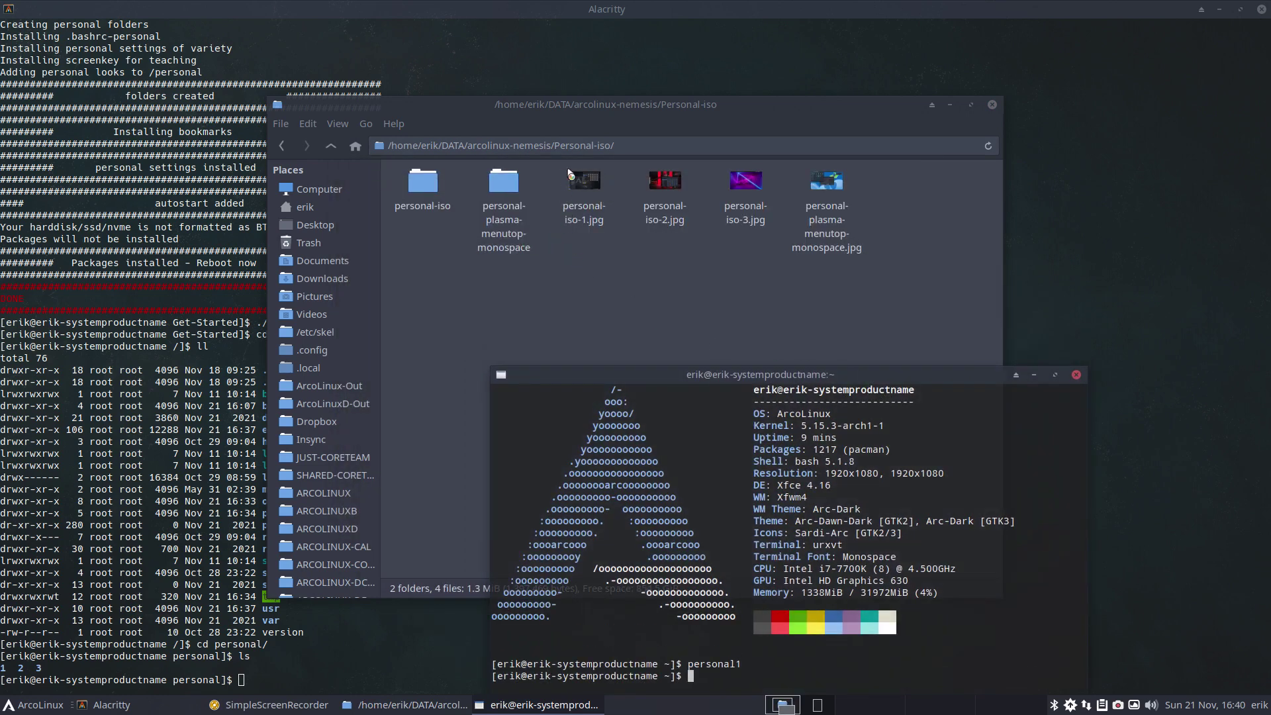
{"action": "left_click", "coordinate": [586, 182]}
{"action": "double_click", "coordinate": [585, 181]}
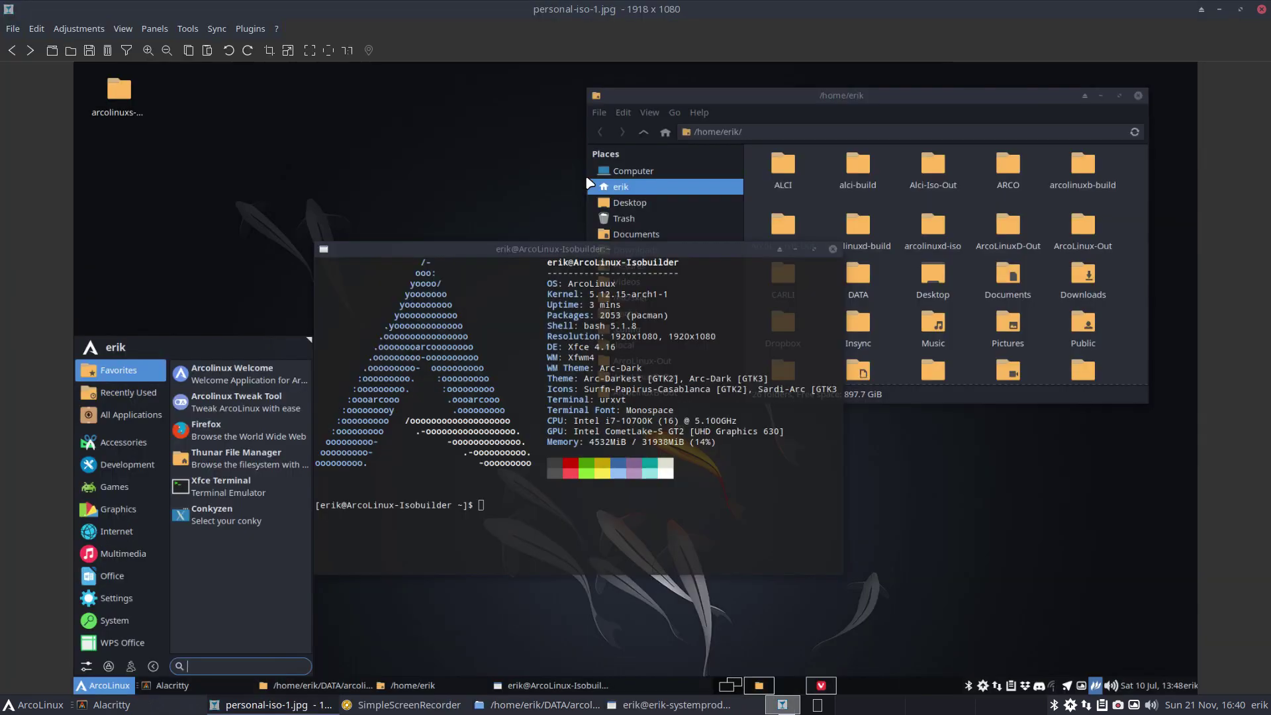
{"action": "left_click", "coordinate": [1261, 10]}
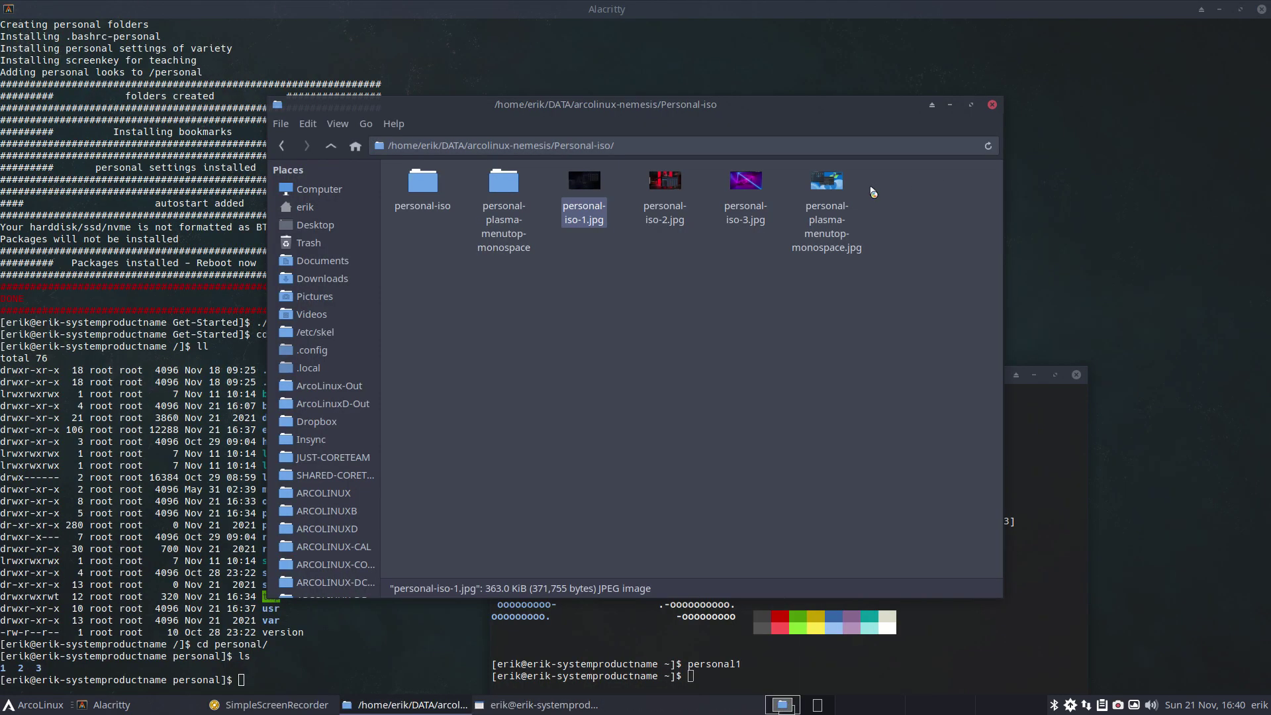
{"action": "double_click", "coordinate": [665, 180]}
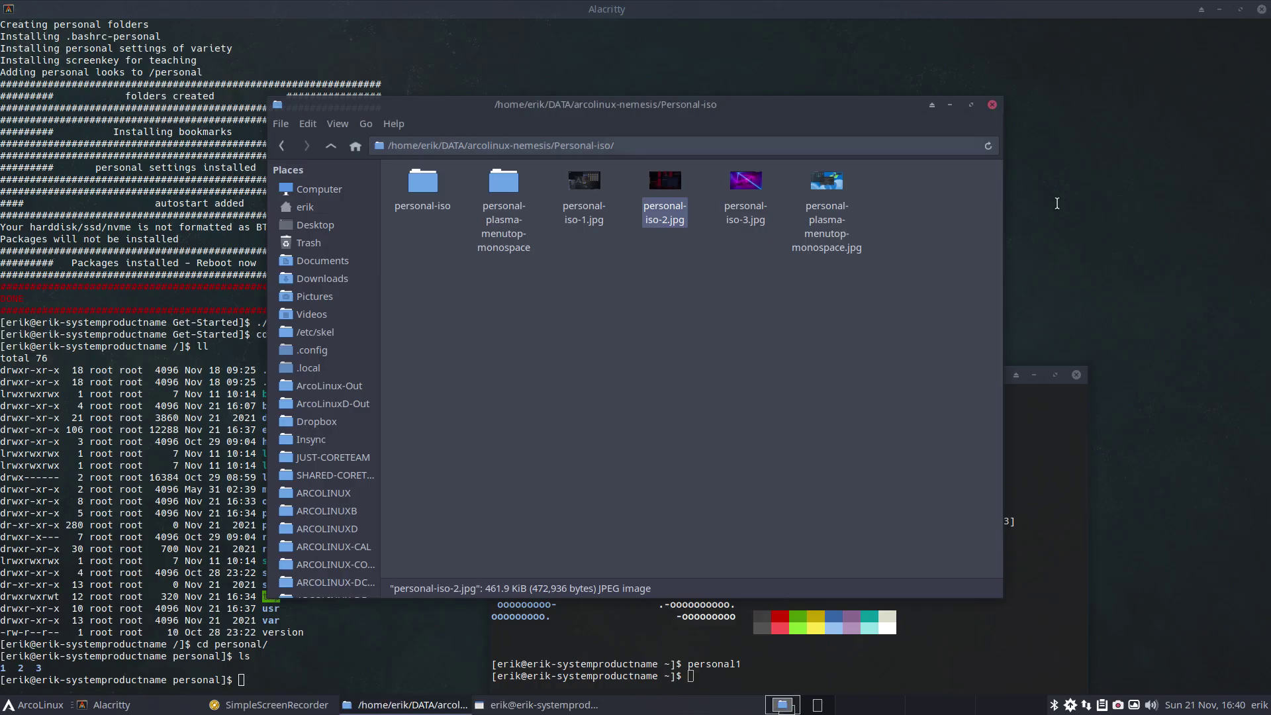
{"action": "left_click", "coordinate": [1261, 10]}
{"action": "double_click", "coordinate": [745, 182]}
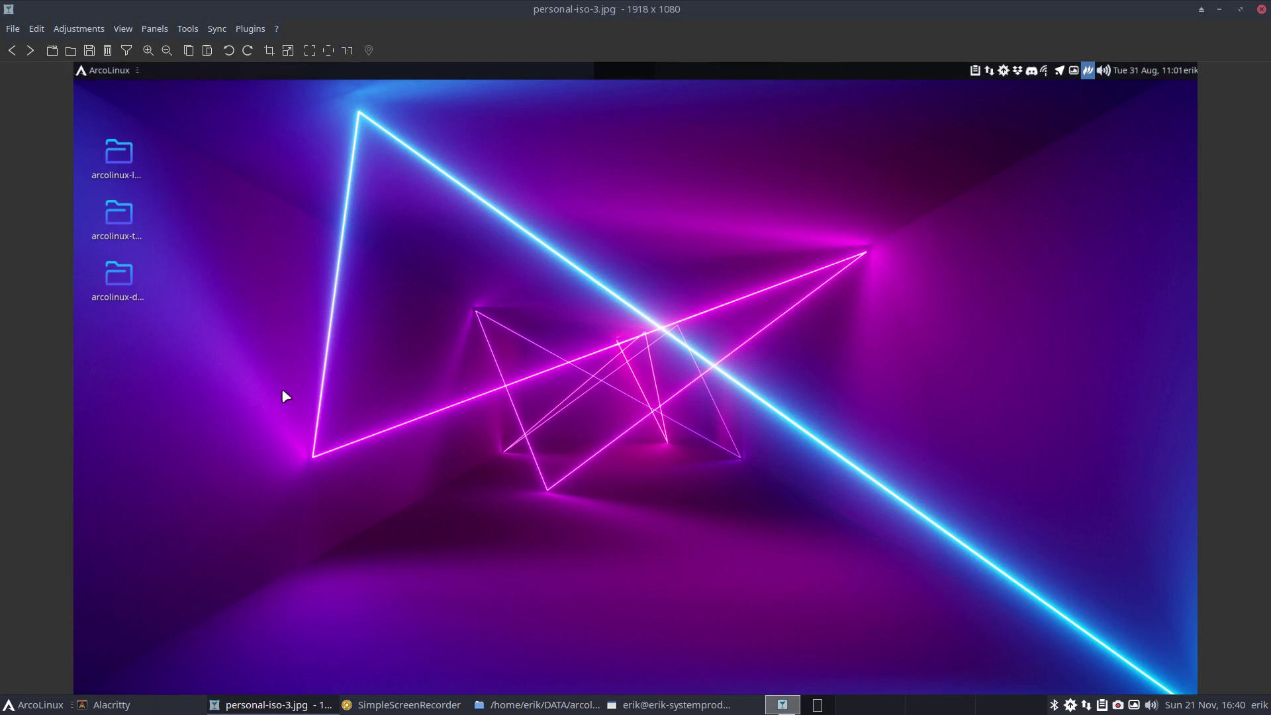
{"action": "left_click", "coordinate": [1262, 10]}
{"action": "left_click", "coordinate": [680, 379]}
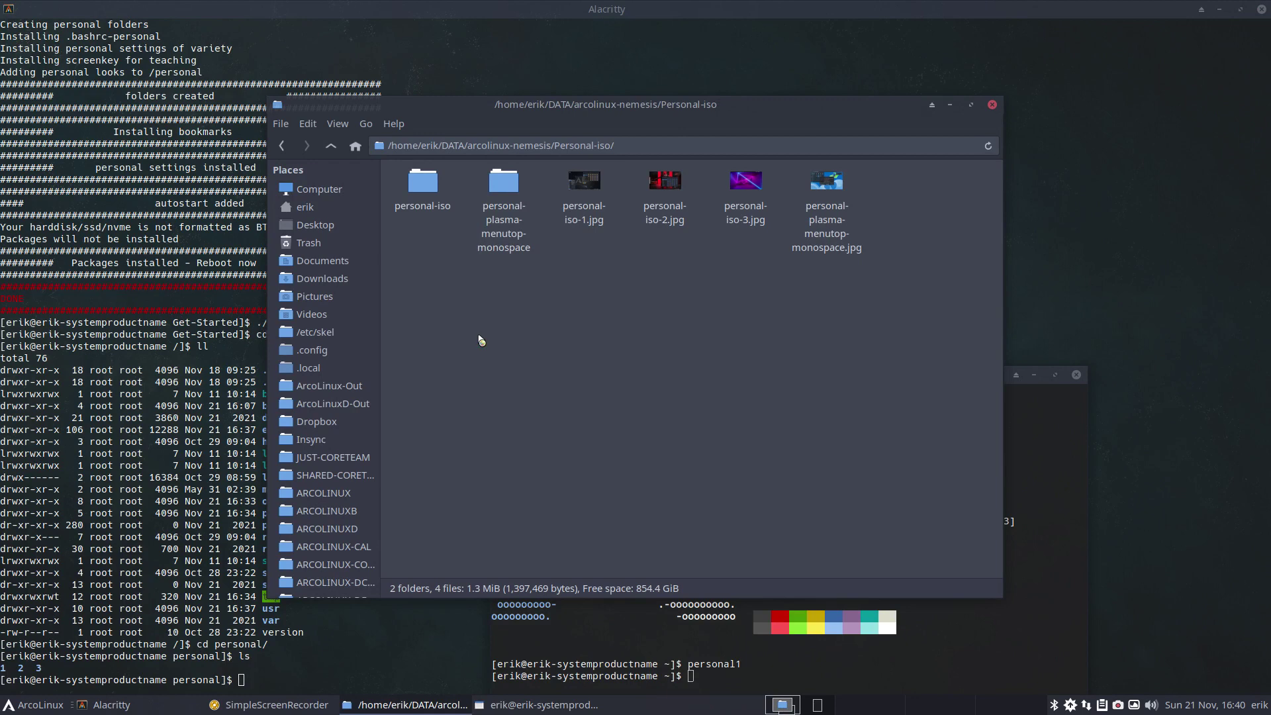
Open personal-iso and its folder 1, return to folders 1, 2 and 3, then type personal2 in Alacritty.
{"action": "double_click", "coordinate": [421, 185]}
{"action": "double_click", "coordinate": [421, 185]}
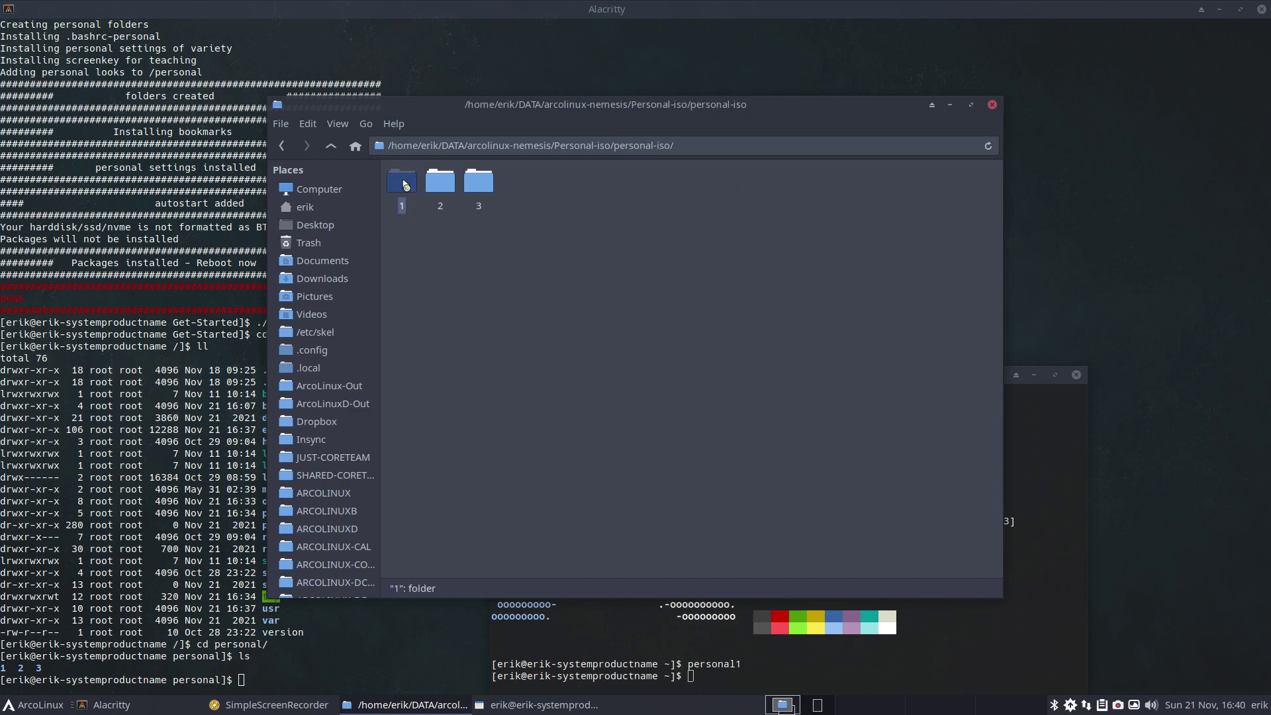
{"action": "left_click", "coordinate": [331, 145]}
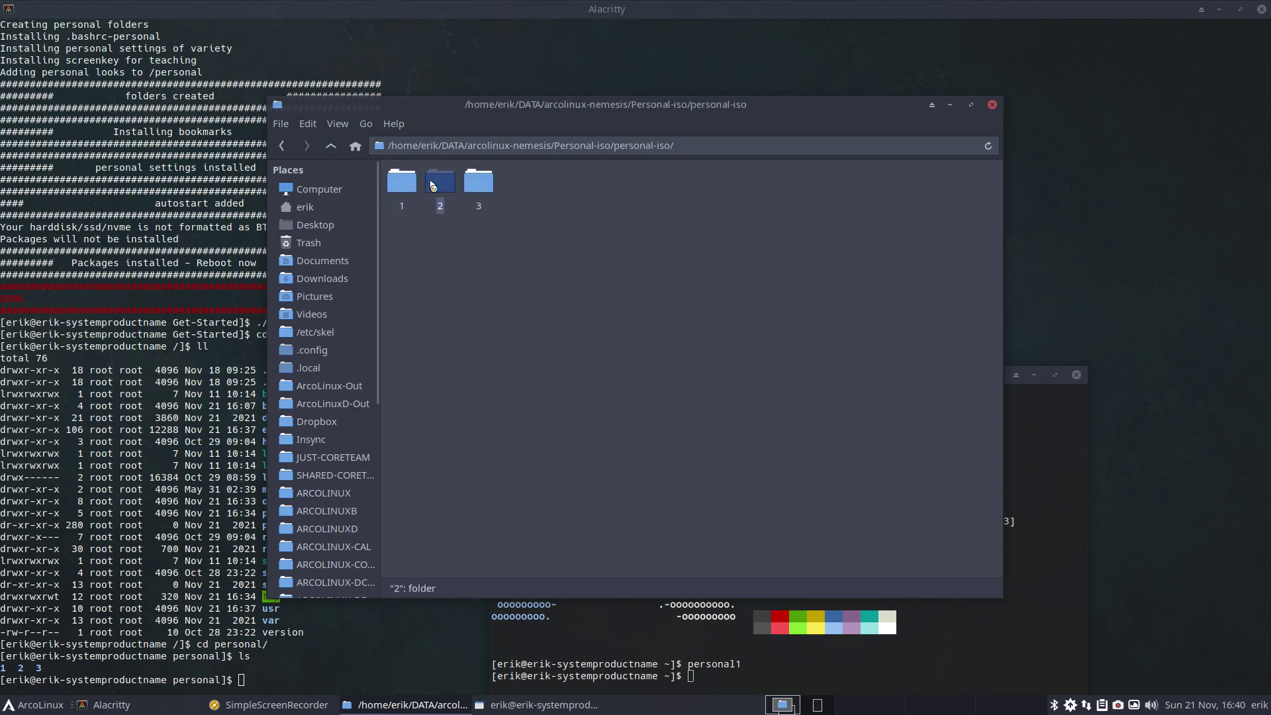
{"action": "left_click", "coordinate": [479, 188]}
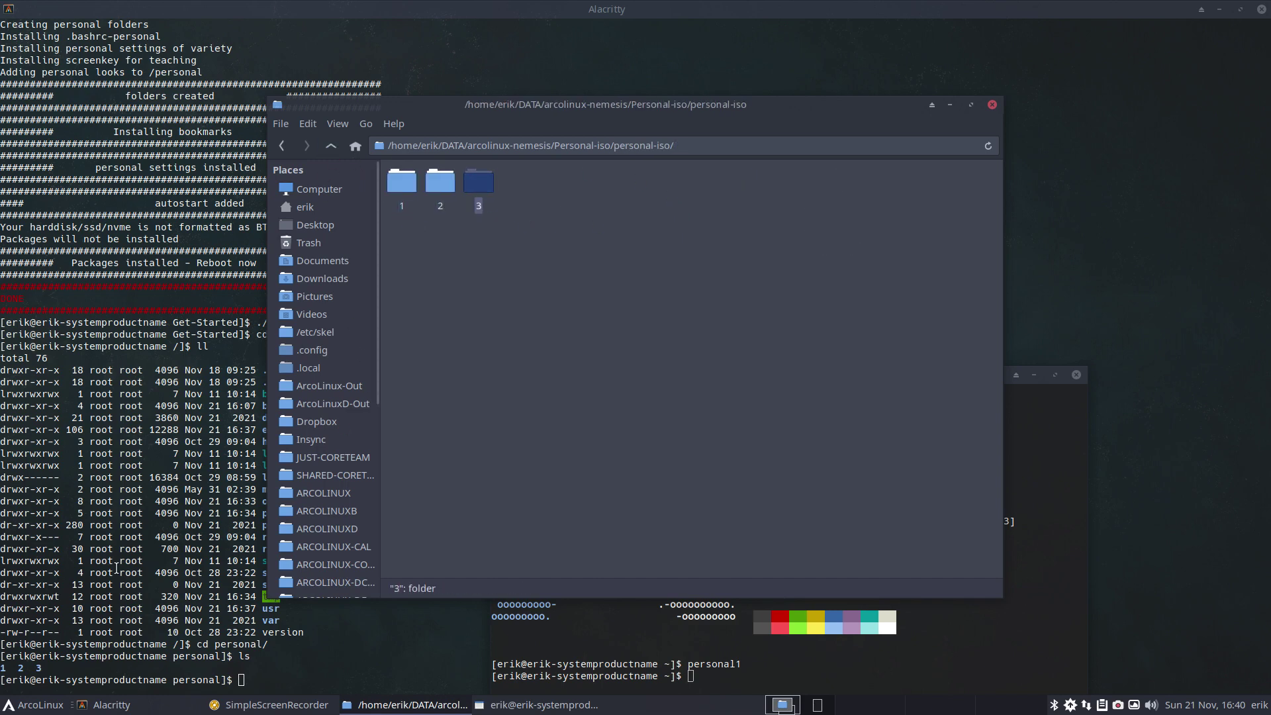
{"action": "left_click", "coordinate": [116, 568]}
{"action": "type", "text": "personal"}
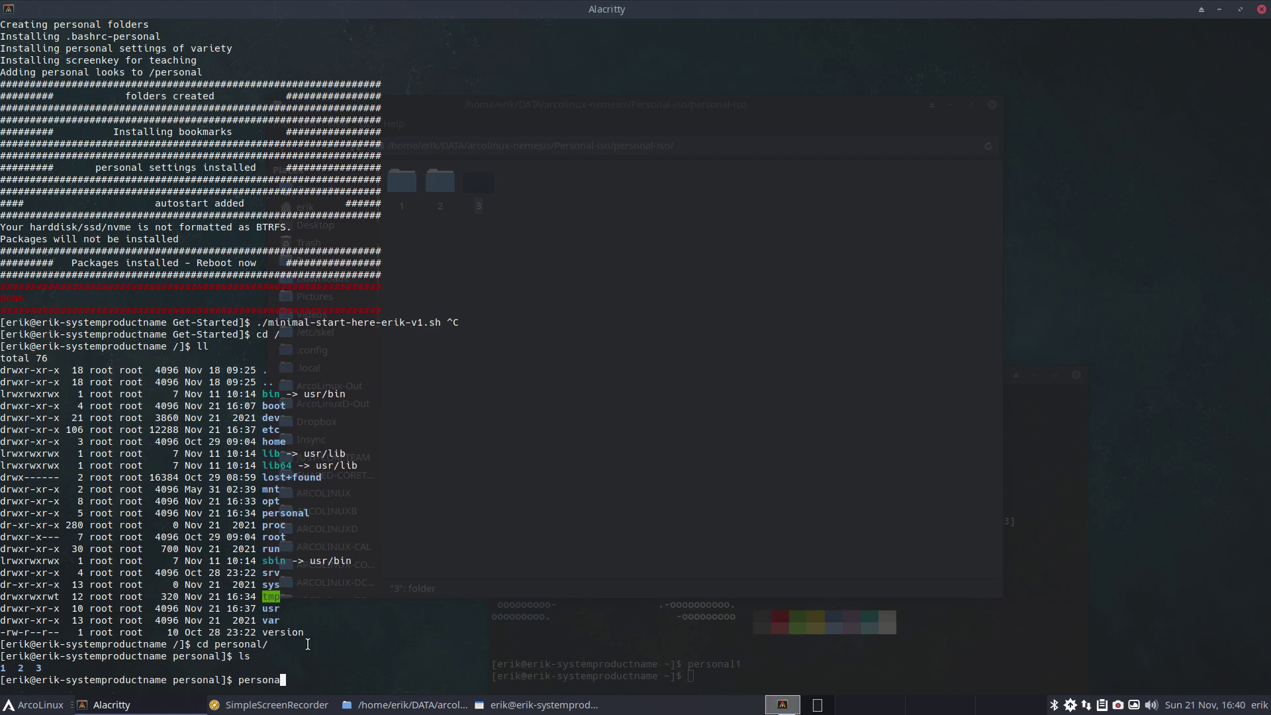
{"action": "type", "text": "2"}
Run personal2, getting 'command not found', then close Alacritty and the file manager.
{"action": "key", "text": "Return"}
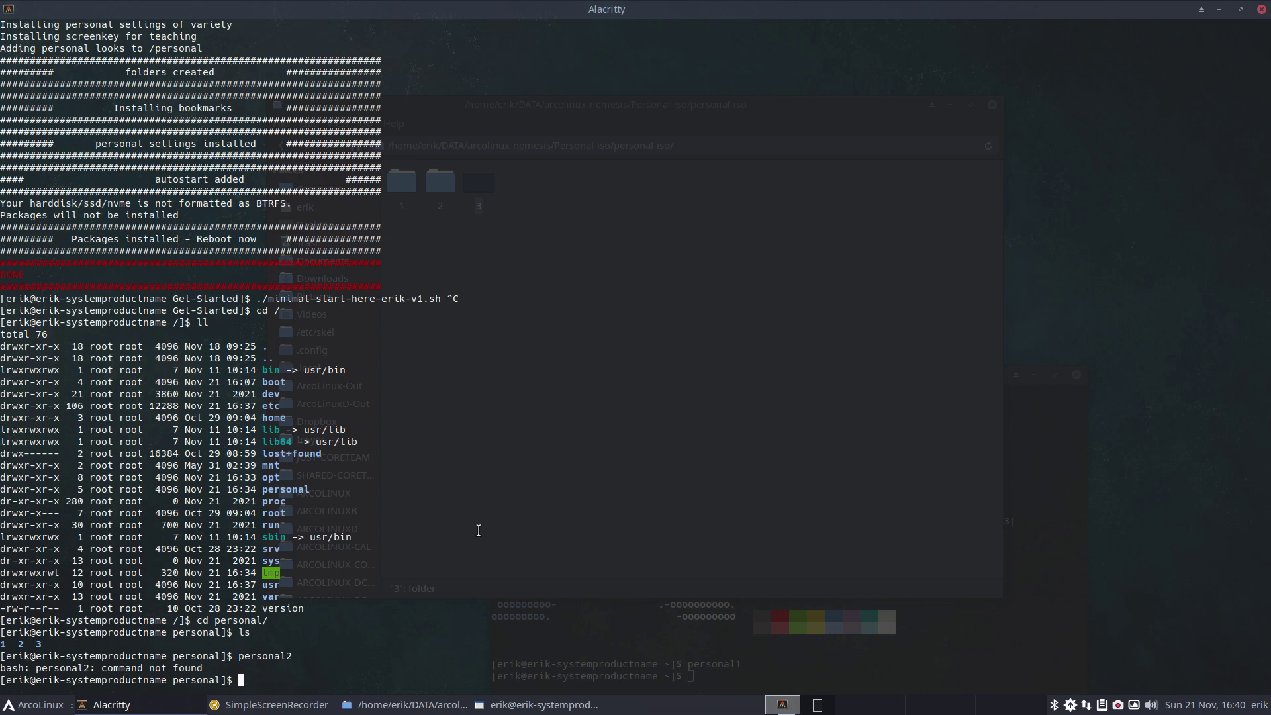
{"action": "left_click", "coordinate": [1261, 9]}
{"action": "left_click", "coordinate": [992, 105]}
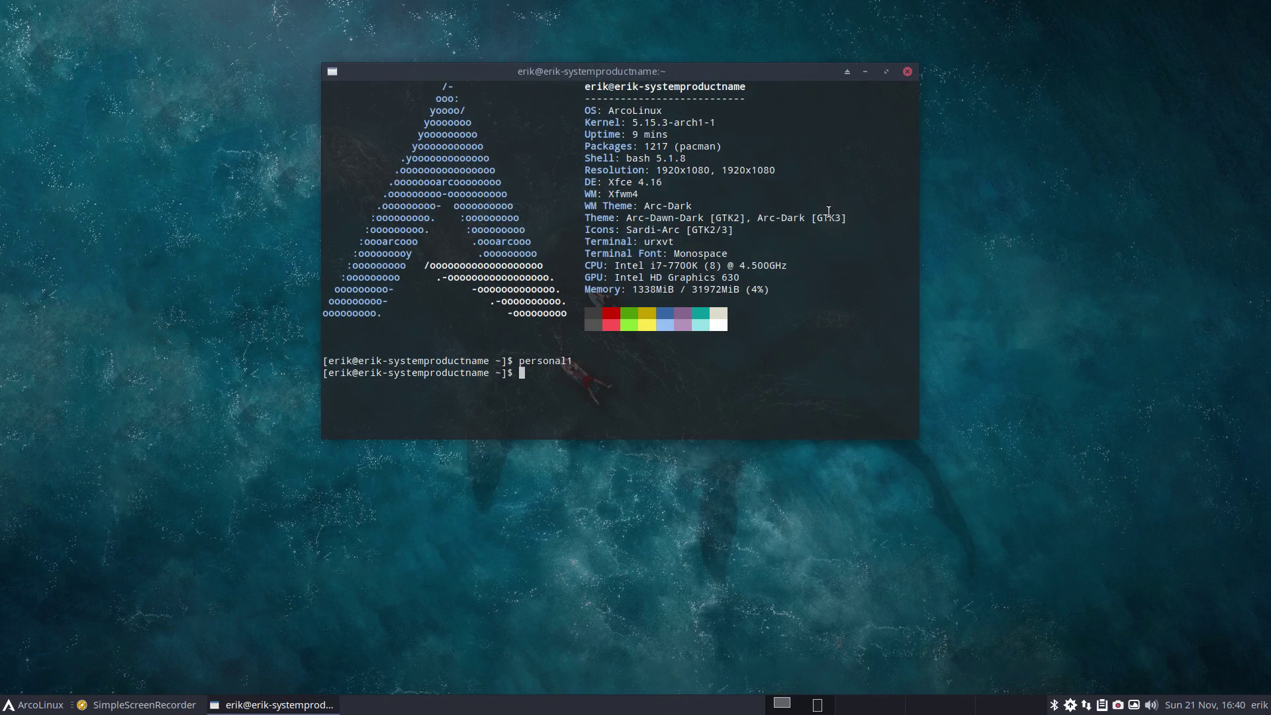
Close urxvt, show hidden files in the home folder, and open .bashrc in Sublime Text.
{"action": "key", "text": "super+q"}
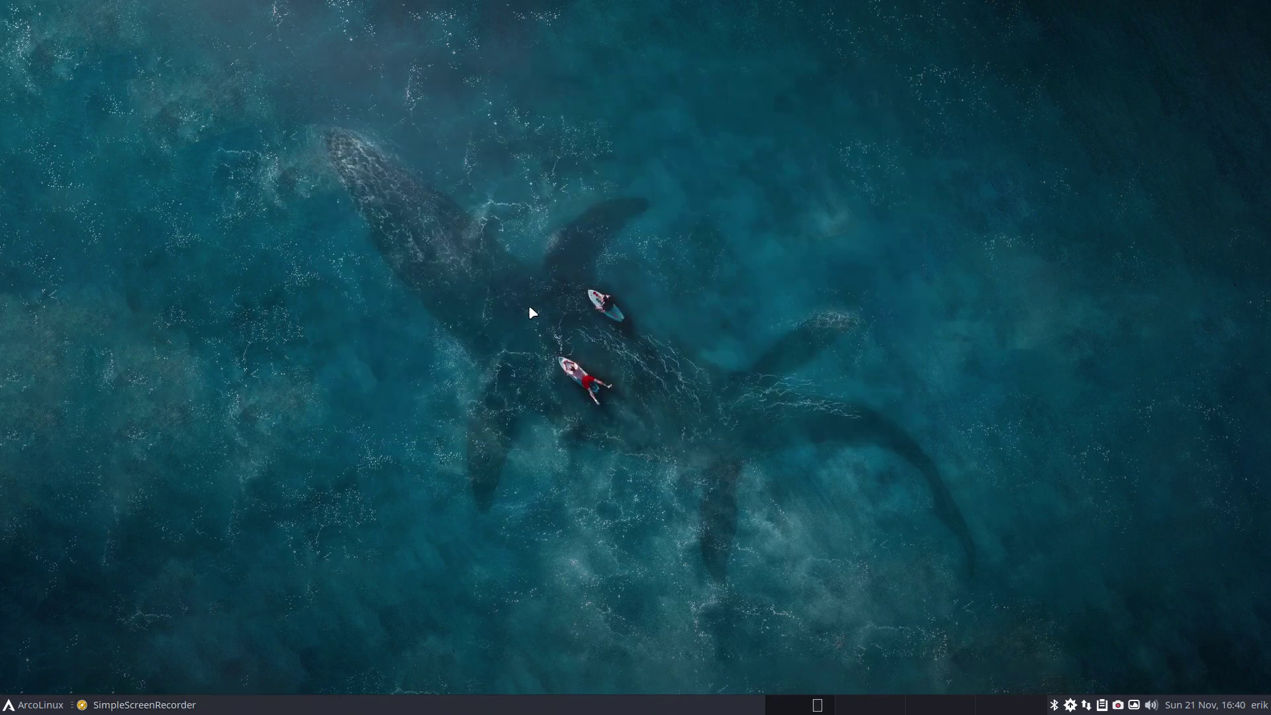
{"action": "key", "text": "super+shift+Return"}
{"action": "key", "text": "ctrl+h"}
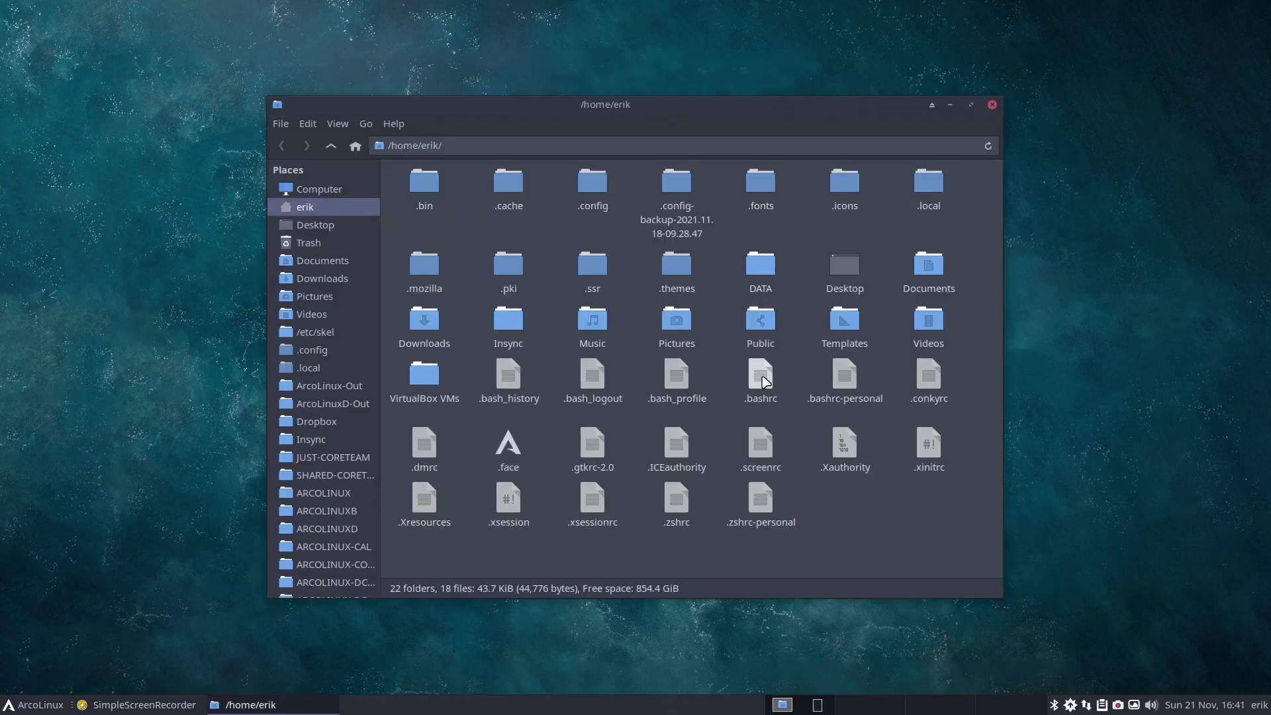
{"action": "left_click", "coordinate": [762, 386]}
{"action": "double_click", "coordinate": [762, 386]}
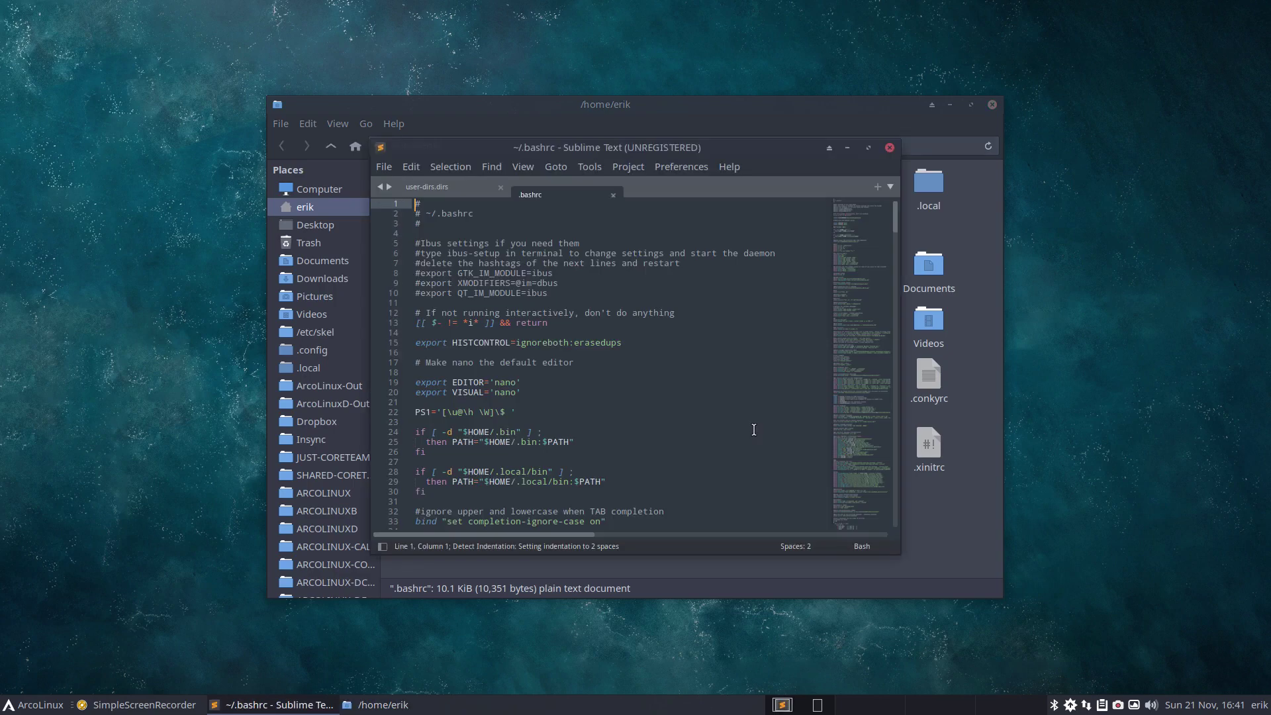
{"action": "scroll", "coordinate": [616, 388], "scroll_direction": "down", "scroll_amount": 20}
{"action": "left_click", "coordinate": [615, 387]}
Search .bashrc for 'personal' to locate alias personal="cp -Rf /personal/* ~", arranging windows side by side.
{"action": "key", "text": "ctrl+f"}
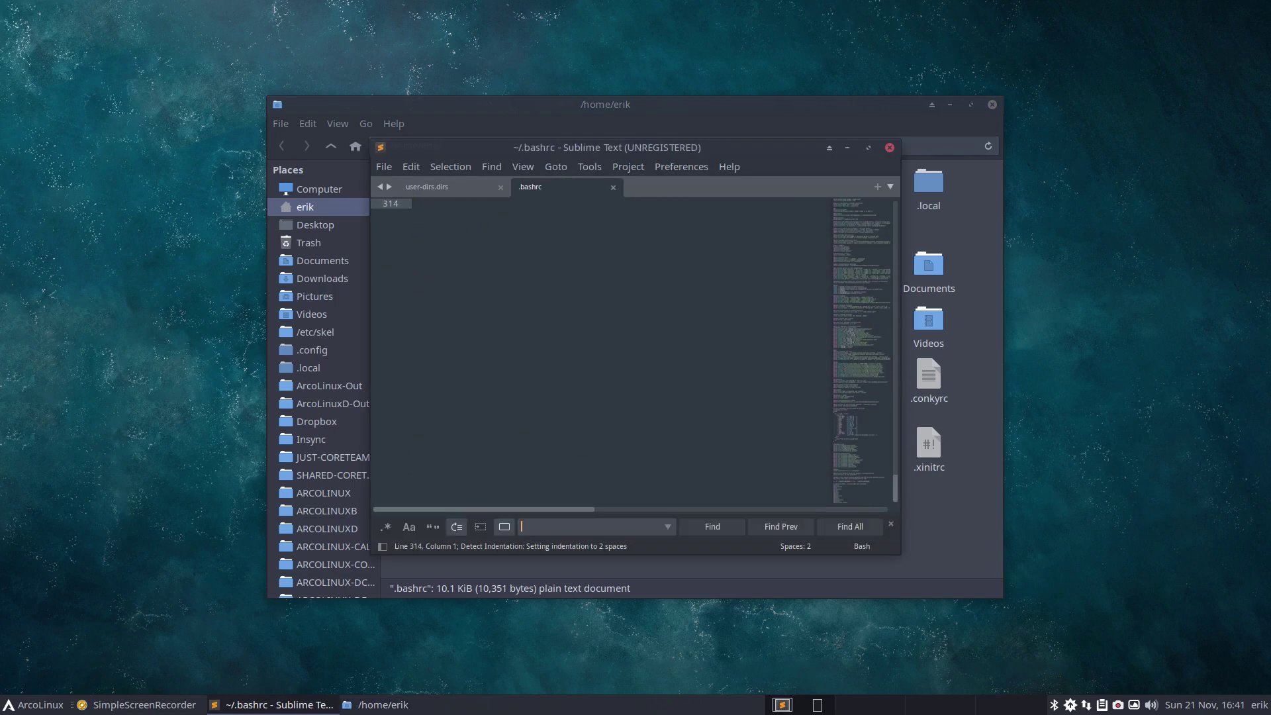
{"action": "type", "text": "personal"}
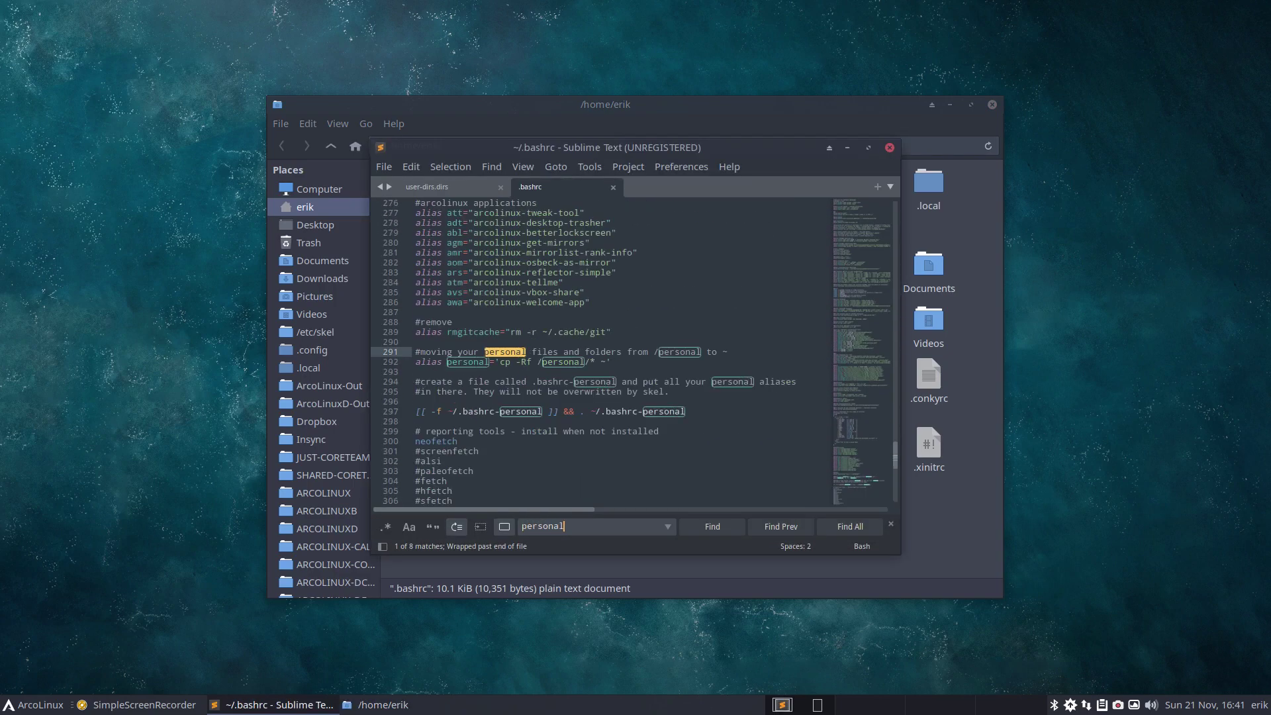
{"action": "double_click", "coordinate": [471, 361]}
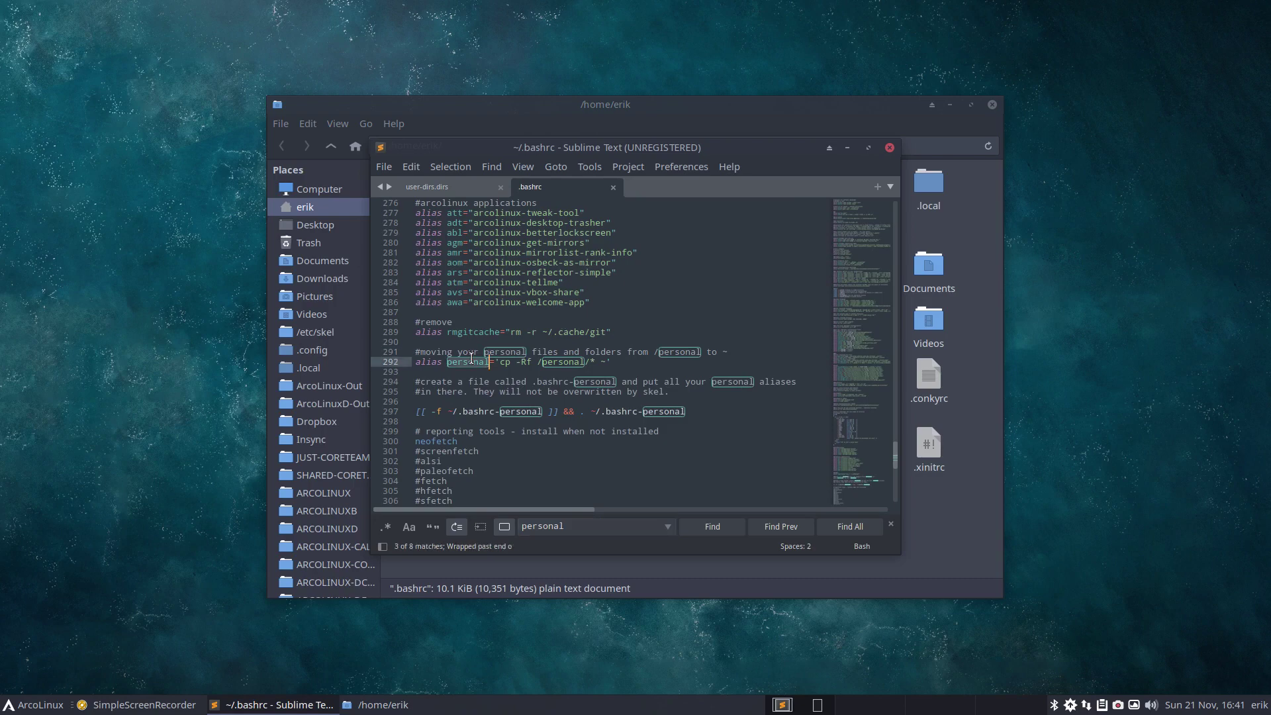
{"action": "left_click", "coordinate": [538, 362]}
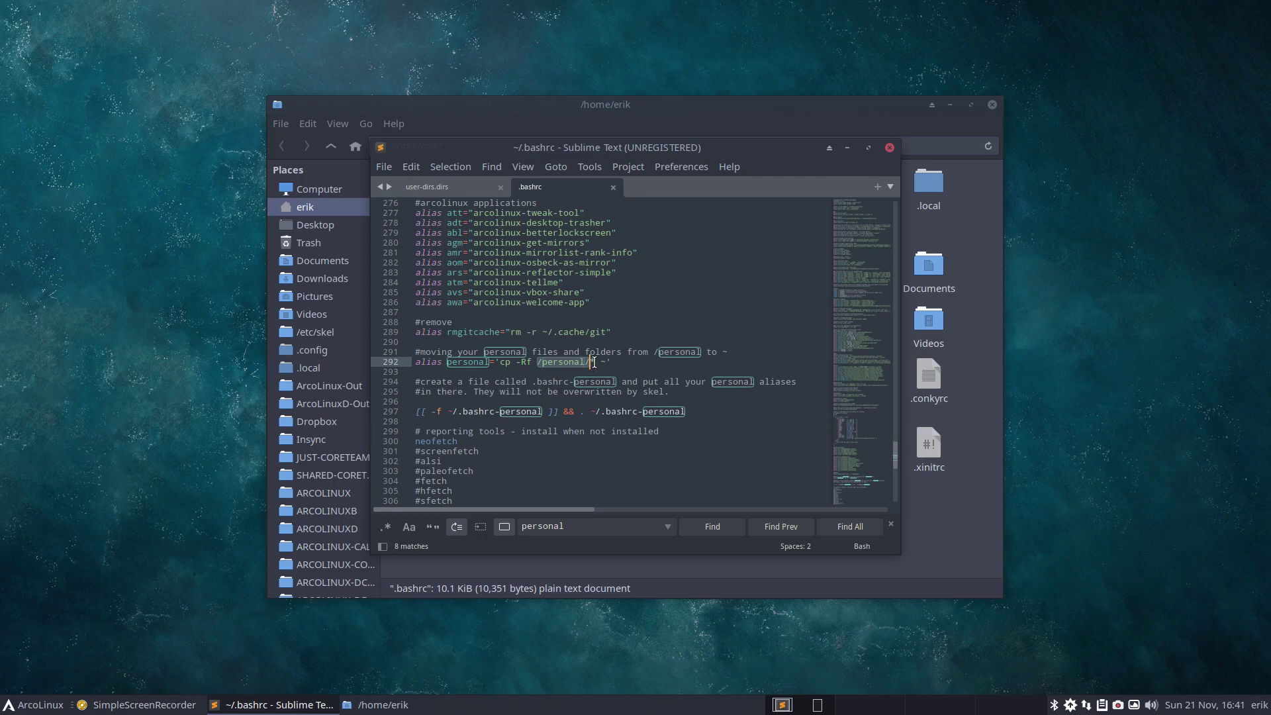
{"action": "left_click", "coordinate": [604, 361]}
{"action": "left_click_drag", "start_coordinate": [662, 147], "coordinate": [311, 36]}
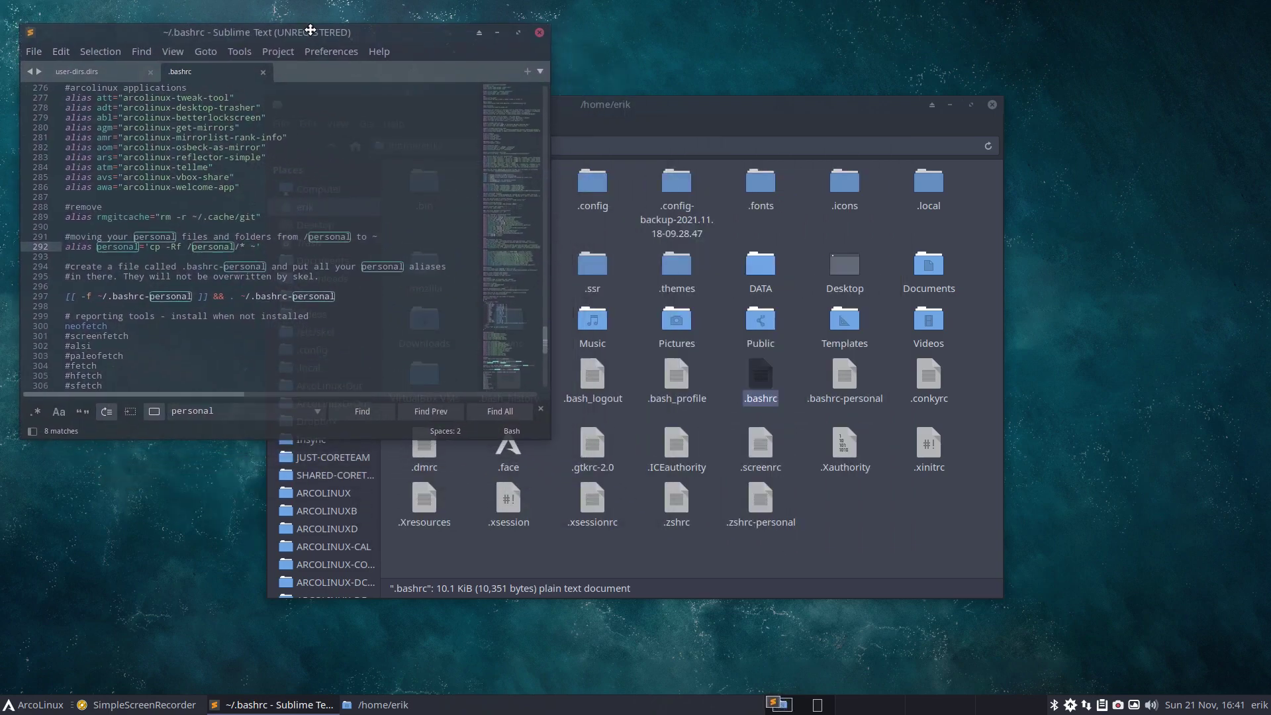
{"action": "left_click", "coordinate": [888, 501]}
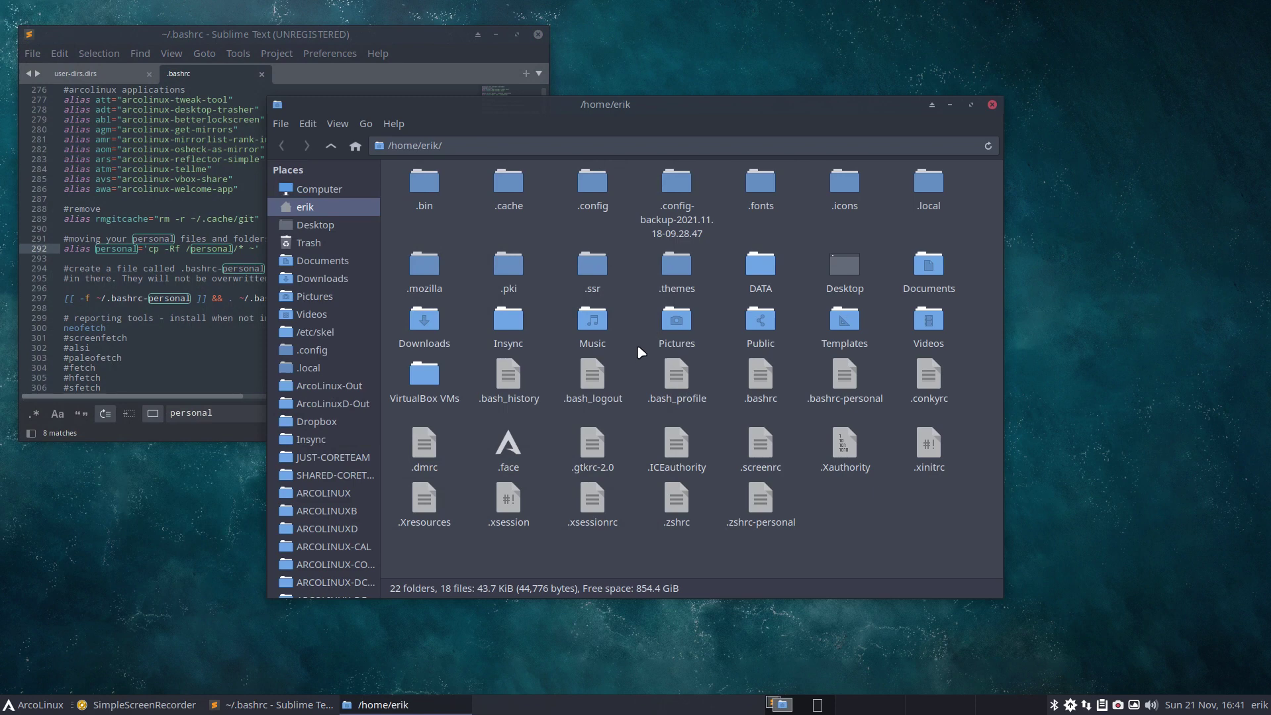
{"action": "left_click_drag", "start_coordinate": [582, 110], "coordinate": [794, 152]}
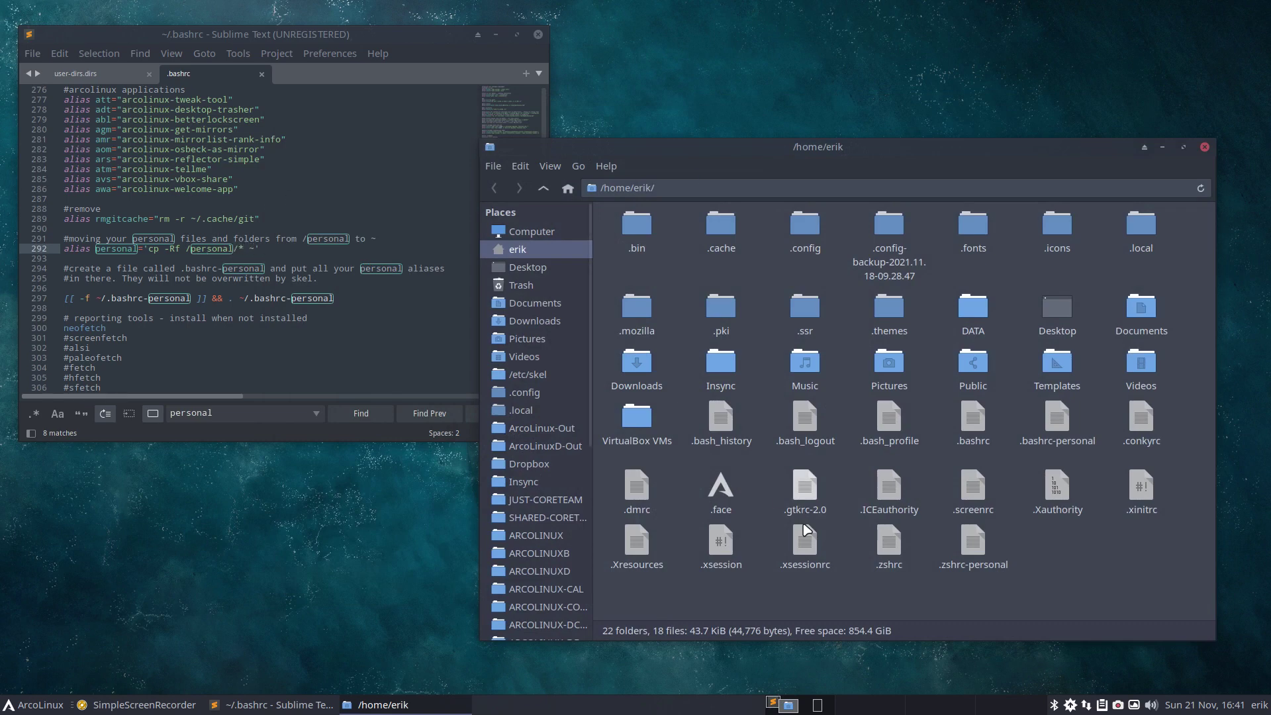
Hide hidden files and run the personal alias in a new terminal.
{"action": "key", "text": "ctrl+h"}
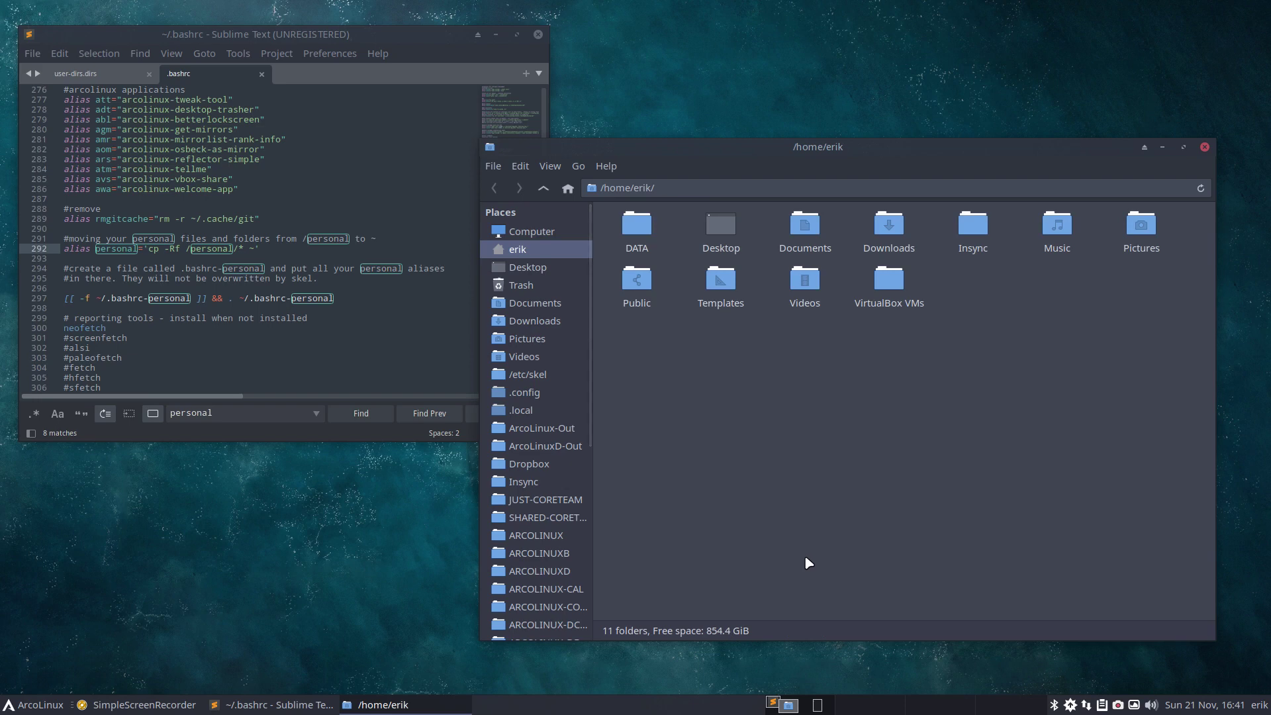
{"action": "key", "text": "ctrl+alt+t"}
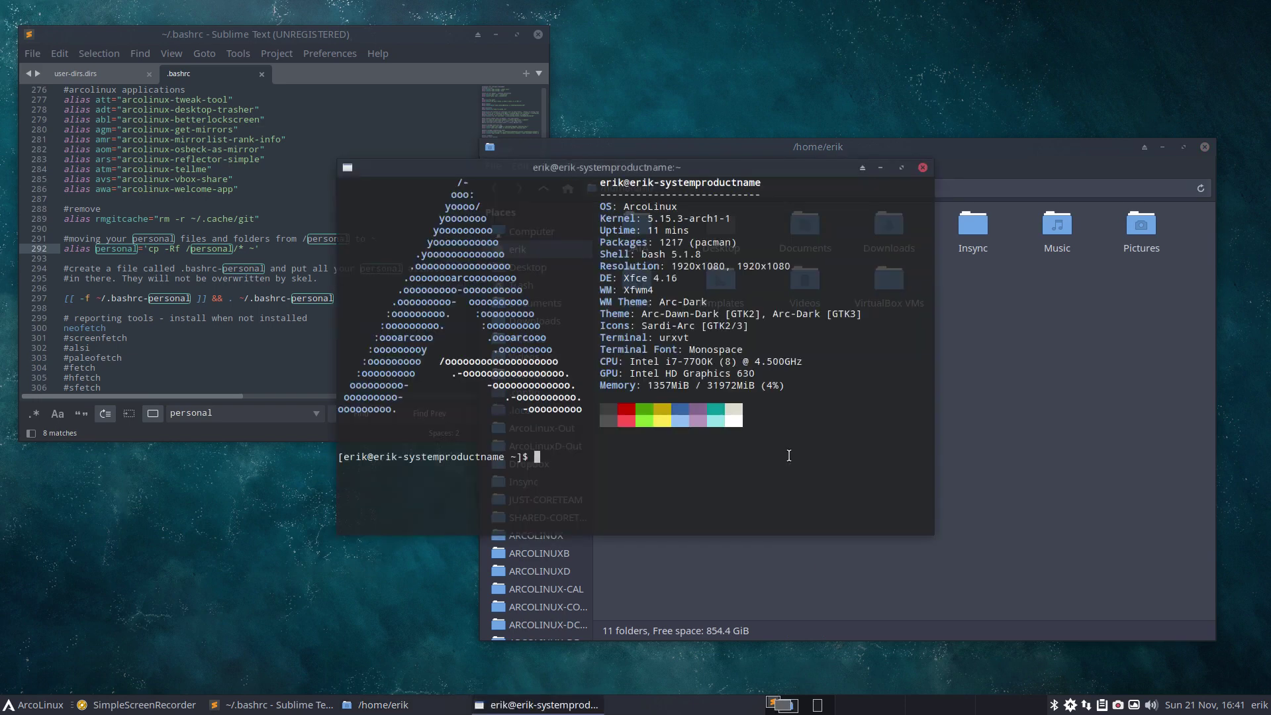
{"action": "type", "text": "personal"}
{"action": "key", "text": "Return"}
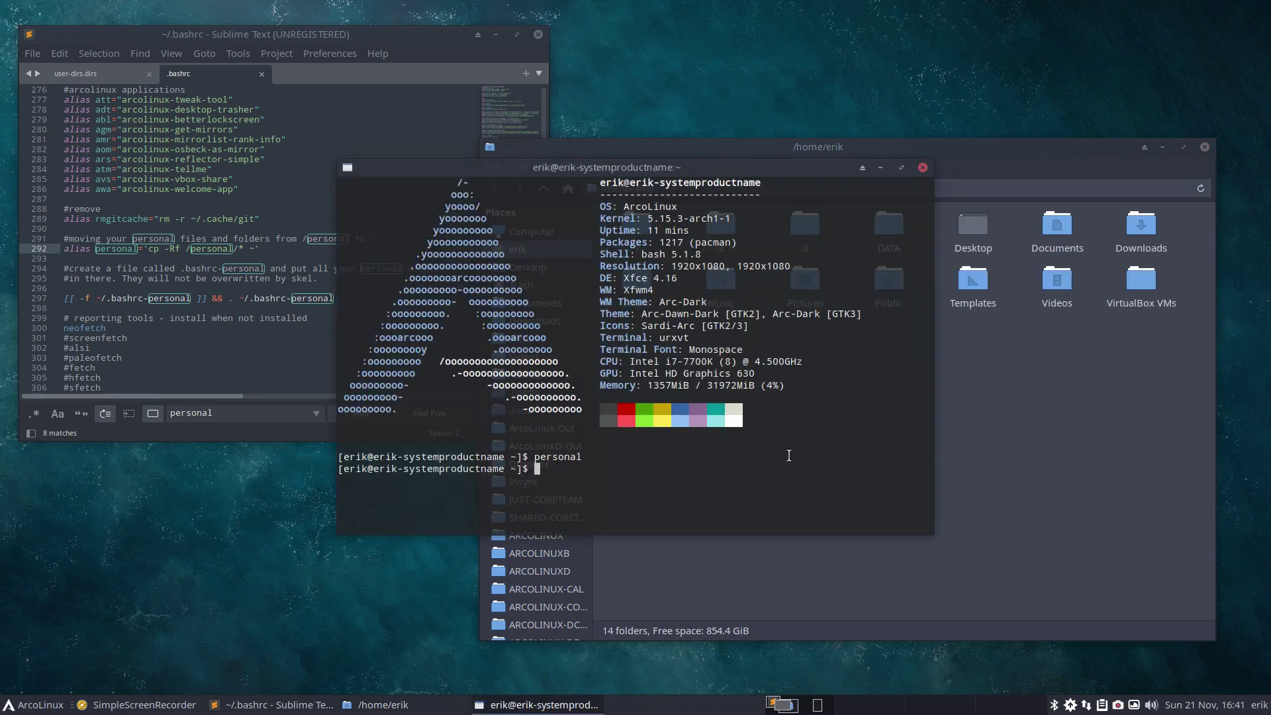
Delete the copied folders 1, 2 and 3 from the home folder.
{"action": "left_click_drag", "start_coordinate": [788, 168], "coordinate": [940, 363]}
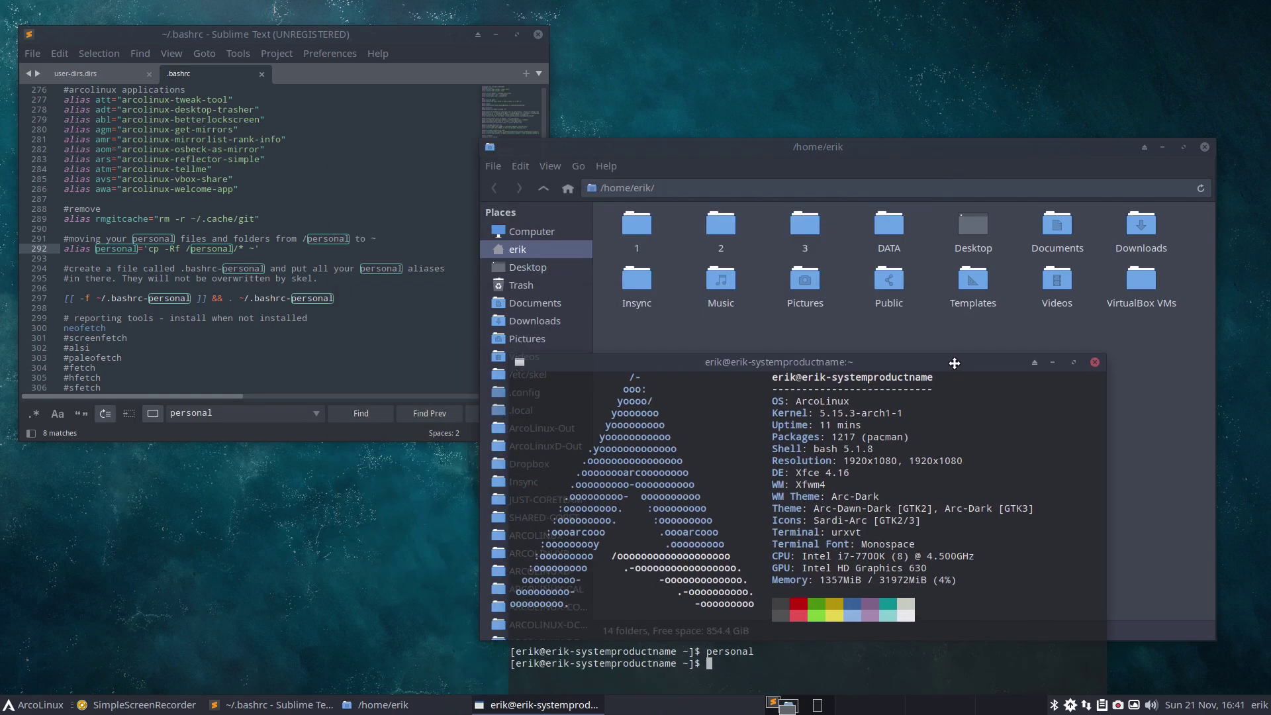
{"action": "left_click_drag", "start_coordinate": [843, 249], "coordinate": [613, 228]}
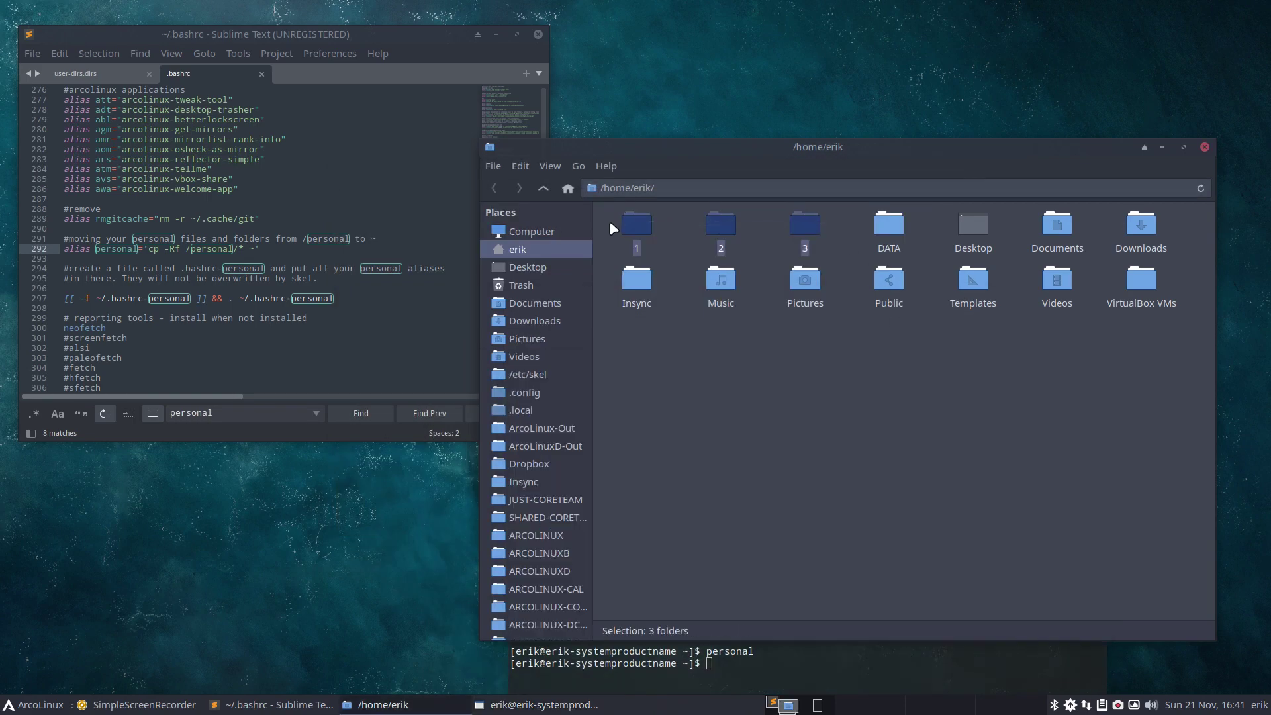
{"action": "key", "text": "Delete"}
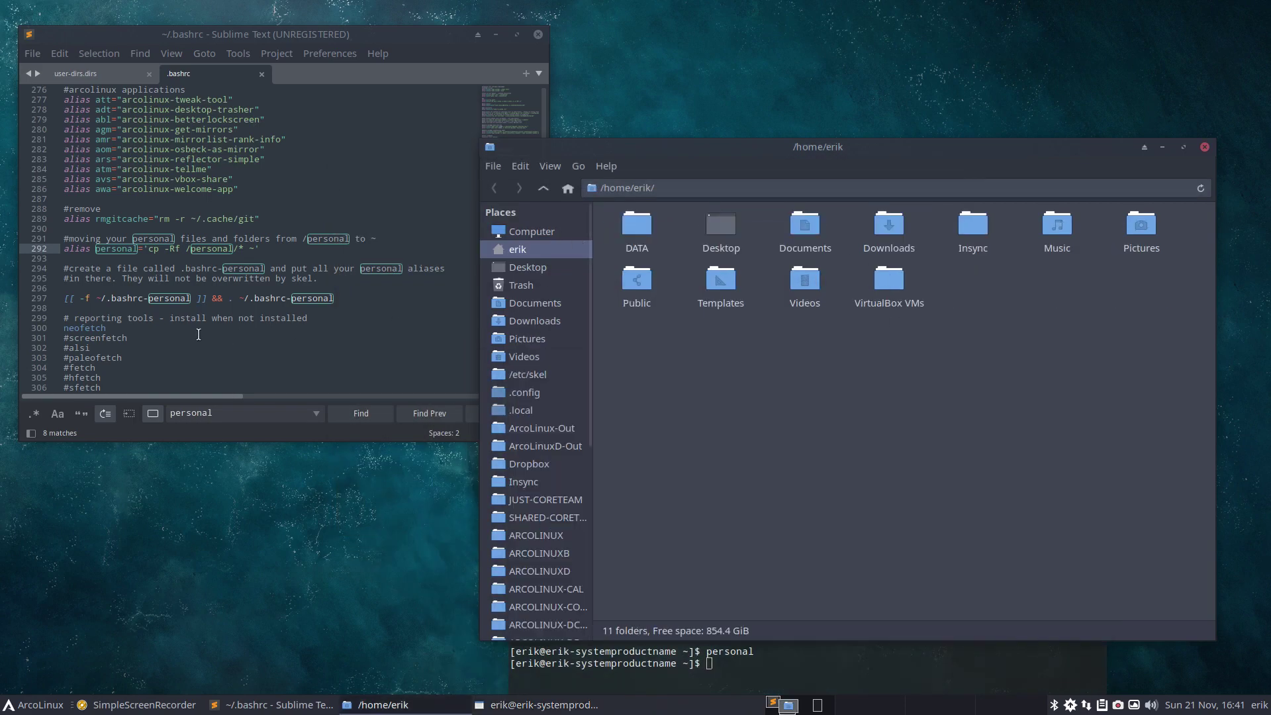
Show the hidden files in the /home/erik folder window.
{"action": "left_click", "coordinate": [196, 338]}
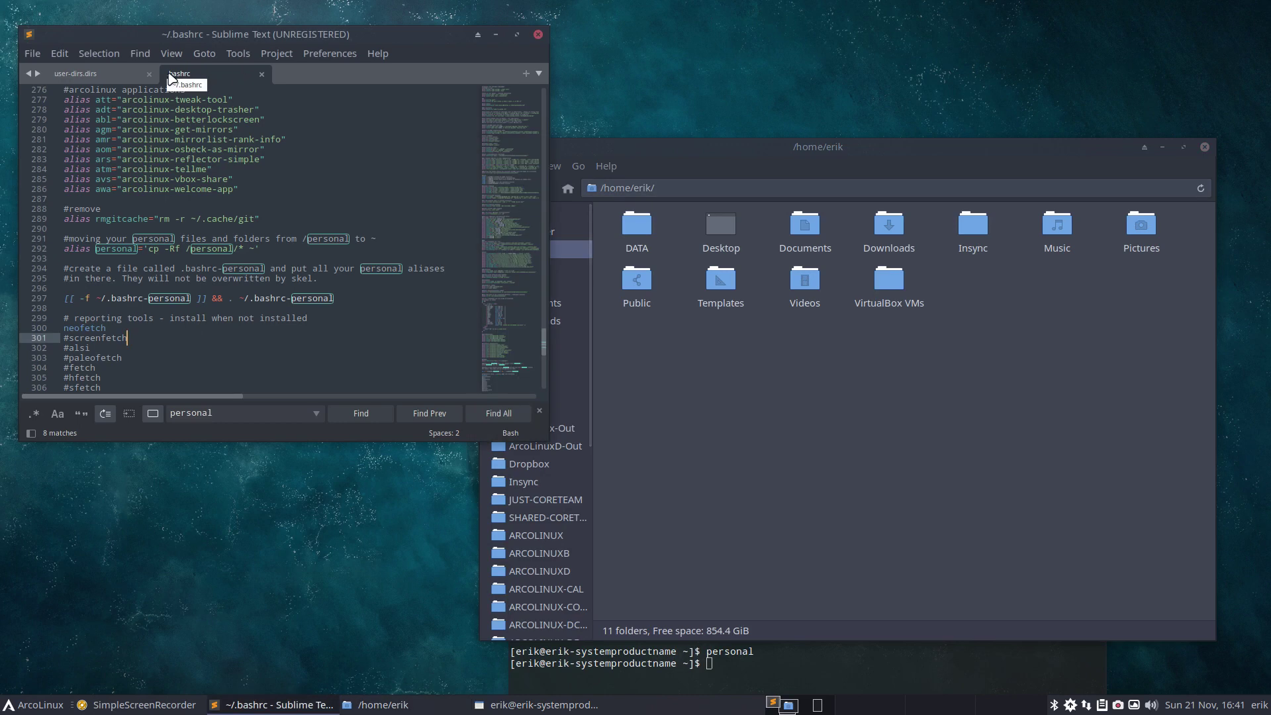
{"action": "left_click", "coordinate": [709, 372]}
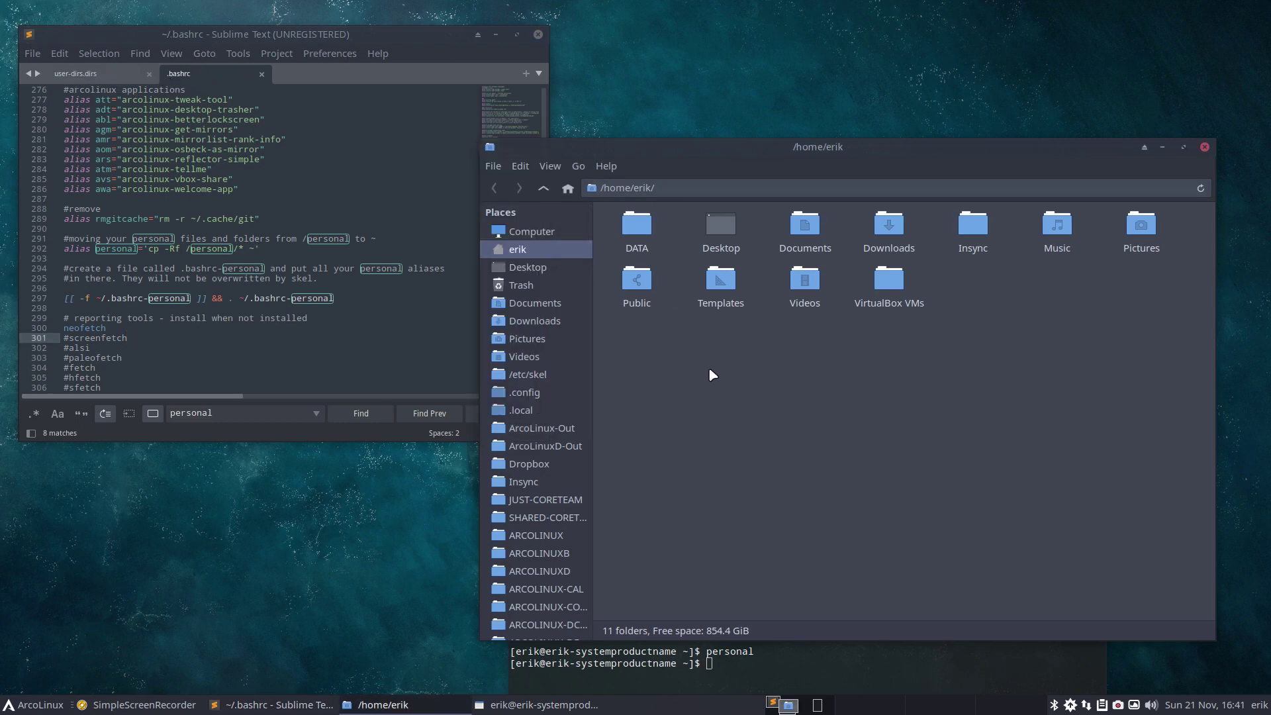
{"action": "key", "text": "ctrl+h"}
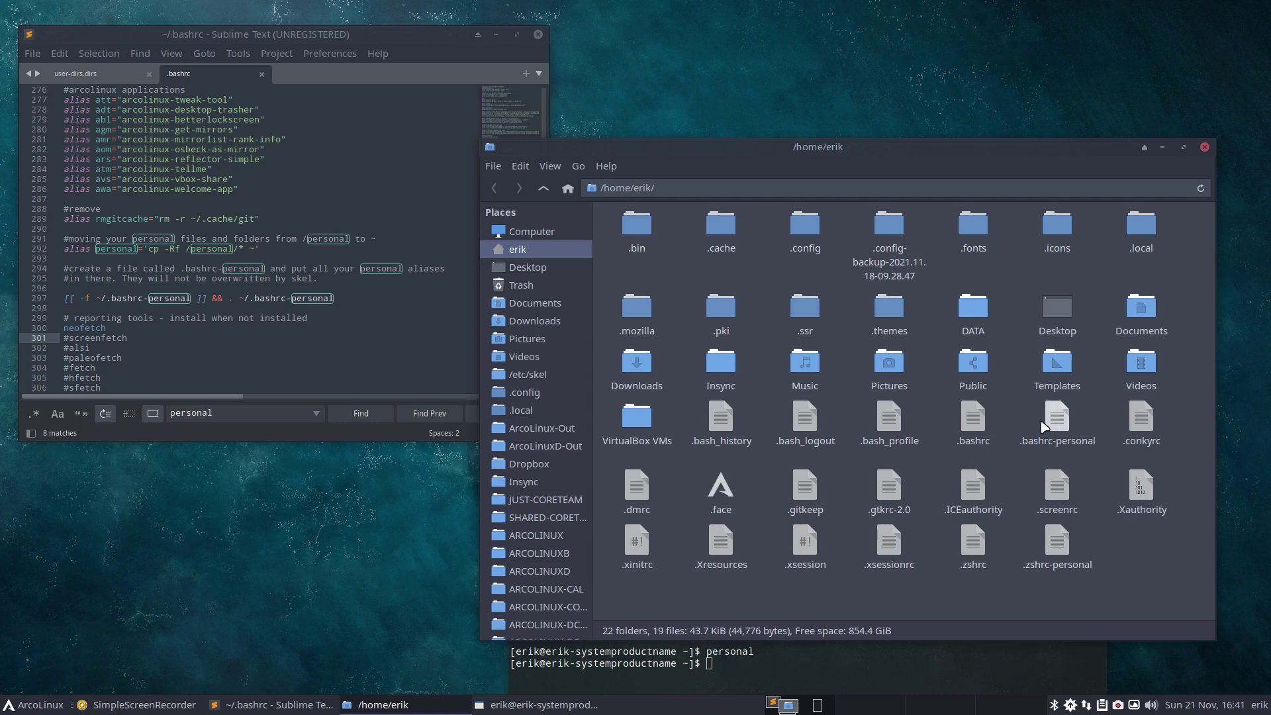
Open ~/.bashrc-personal to view the personal1–personal9 copy aliases, then start a new terminal.
{"action": "left_click", "coordinate": [1058, 425]}
{"action": "double_click", "coordinate": [1058, 426]}
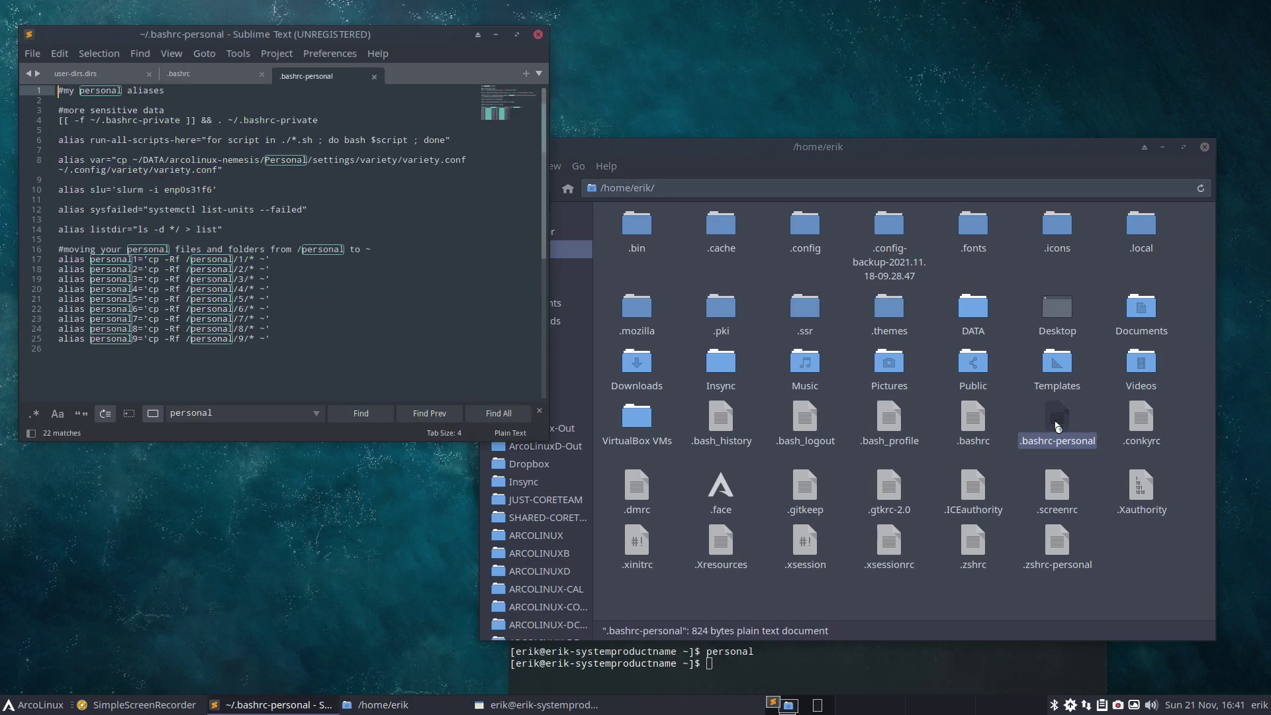
{"action": "left_click", "coordinate": [112, 262]}
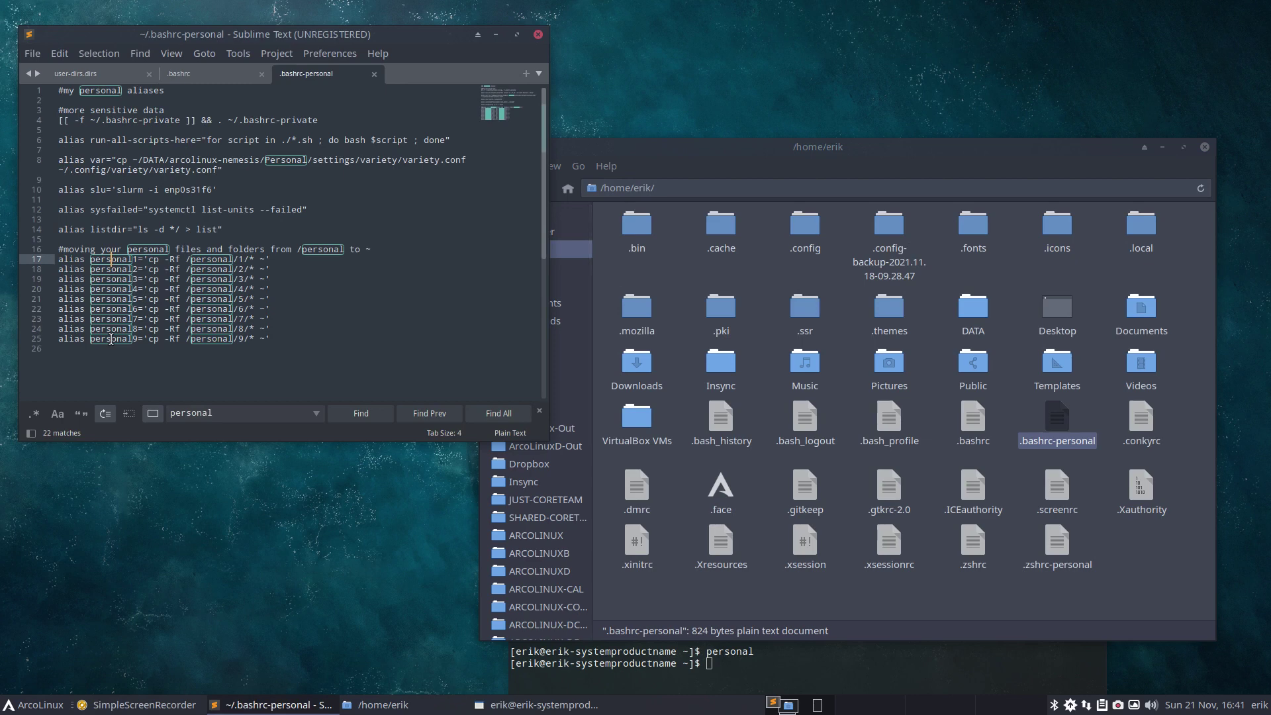
{"action": "left_click", "coordinate": [170, 505]}
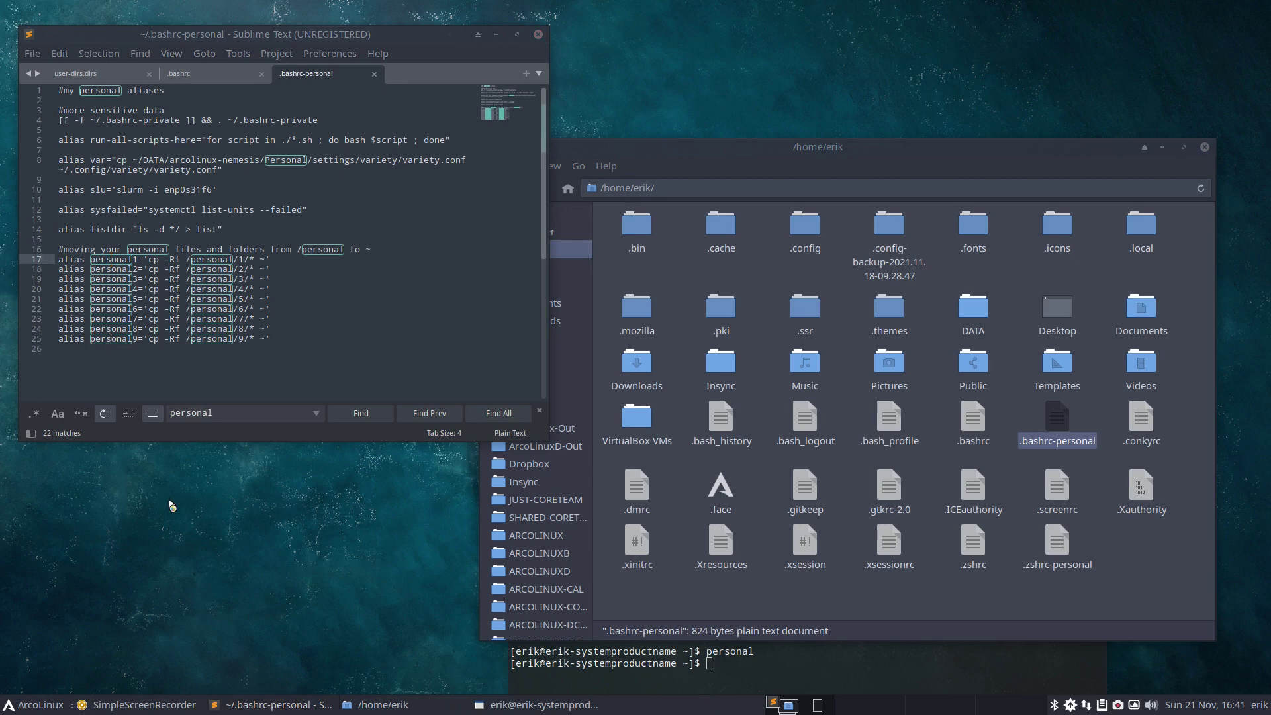
{"action": "key", "text": "ctrl+alt+Return"}
Run the personal2 alias in the terminal, then clear the prompt.
{"action": "type", "text": "personal"}
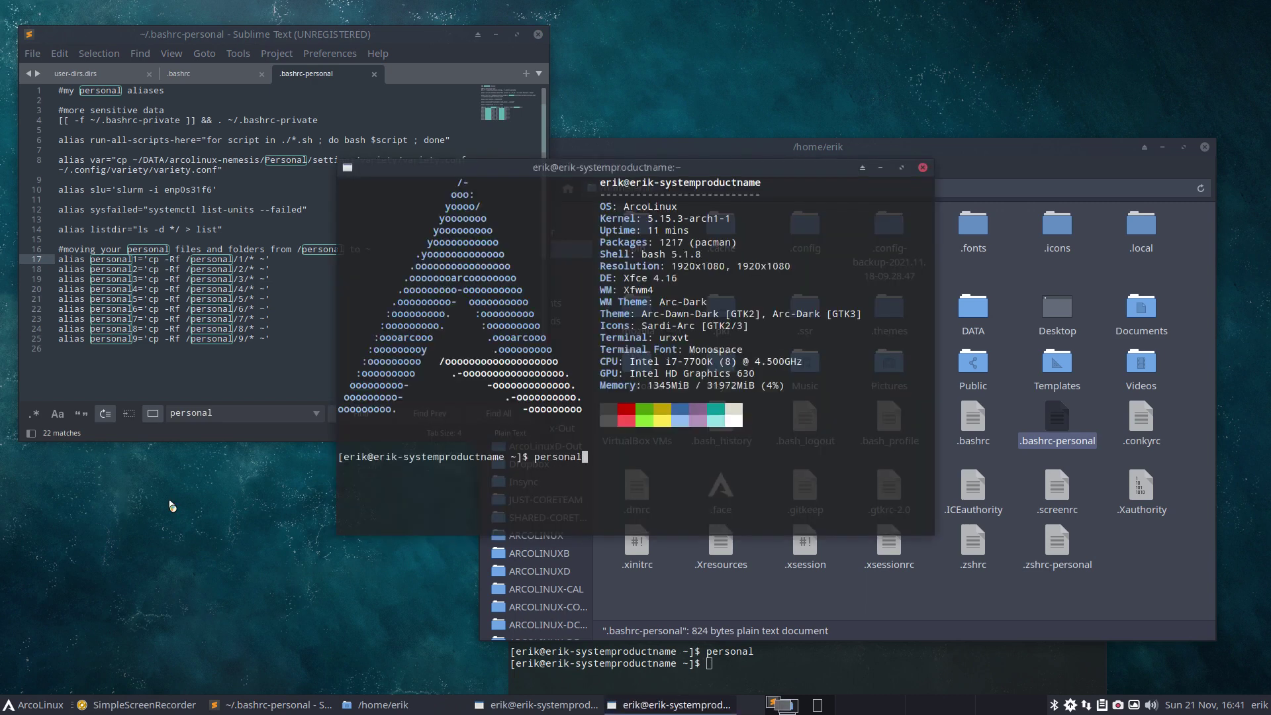
{"action": "type", "text": "2"}
{"action": "key", "text": "Return"}
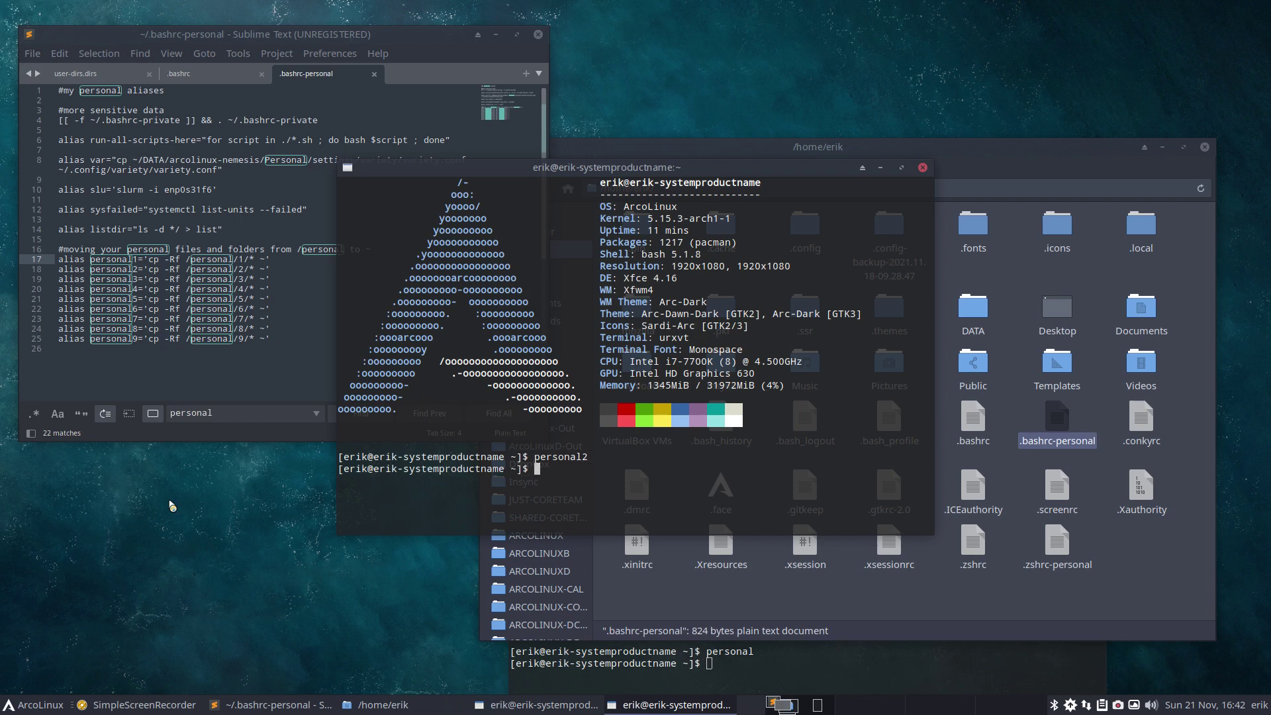
{"action": "type", "text": "ls"}
{"action": "key", "text": "Up"}
{"action": "key", "text": "Up"}
{"action": "key", "text": "Up"}
{"action": "key", "text": "ctrl+u"}
Check the personal2 alias on line 18 of .bashrc-personal and close the terminal.
{"action": "left_click", "coordinate": [211, 286]}
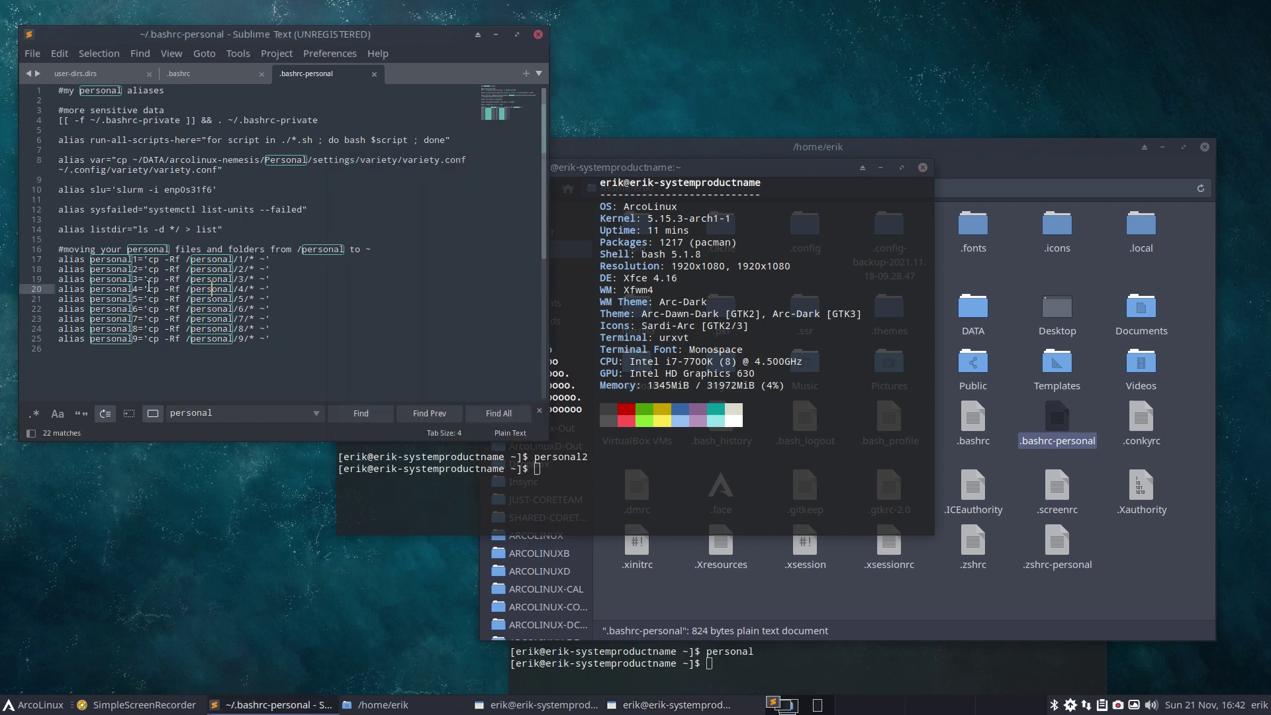
{"action": "left_click", "coordinate": [148, 269]}
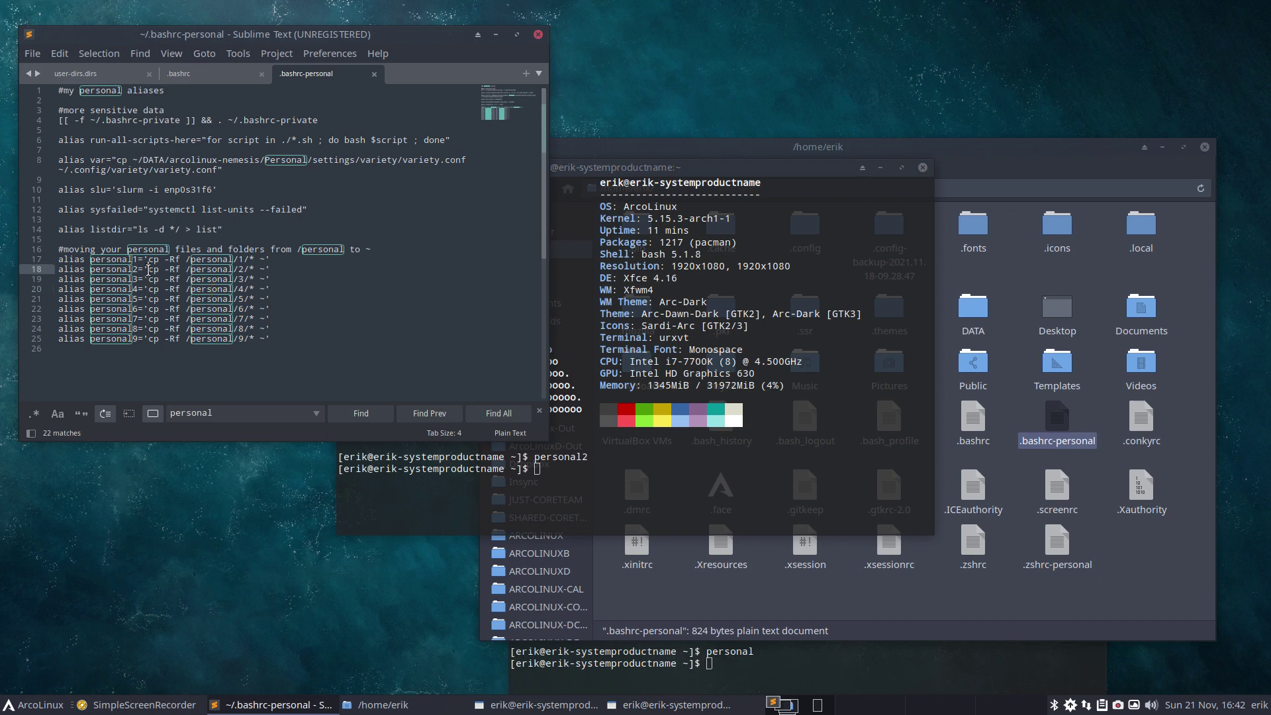
{"action": "double_click", "coordinate": [246, 269]}
{"action": "left_click", "coordinate": [923, 168]}
{"action": "left_click", "coordinate": [801, 233]}
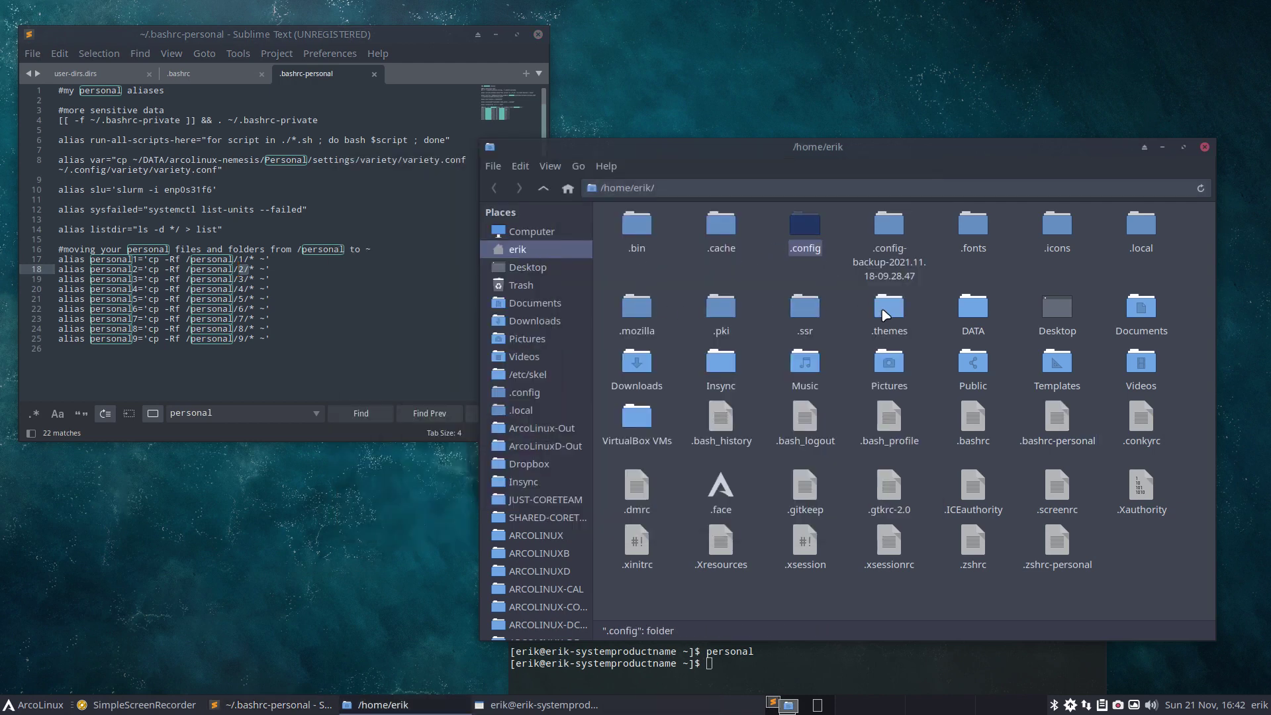
Open DATA/arcolinux-nemesis/Personal-iso/personal-iso-2.jpg in nomacs, then launch Chromium.
{"action": "key", "text": "ctrl+h"}
{"action": "double_click", "coordinate": [636, 233]}
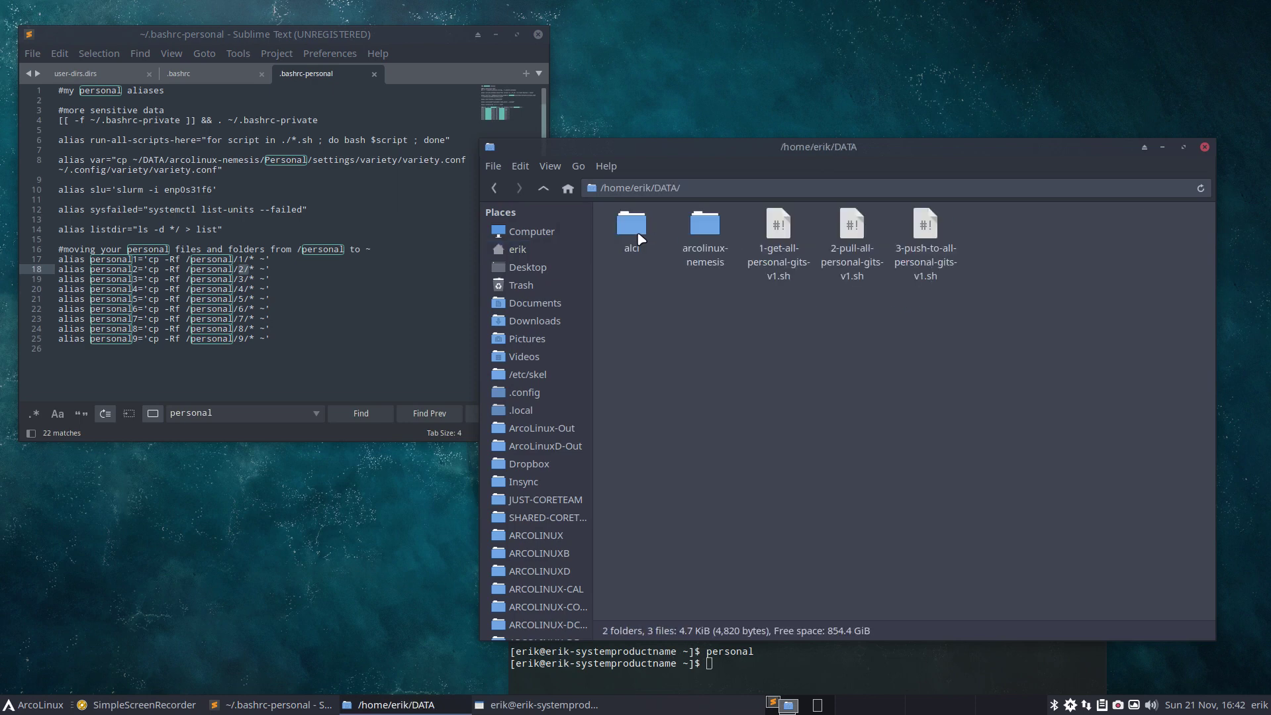
{"action": "left_click", "coordinate": [707, 239]}
{"action": "double_click", "coordinate": [707, 238]}
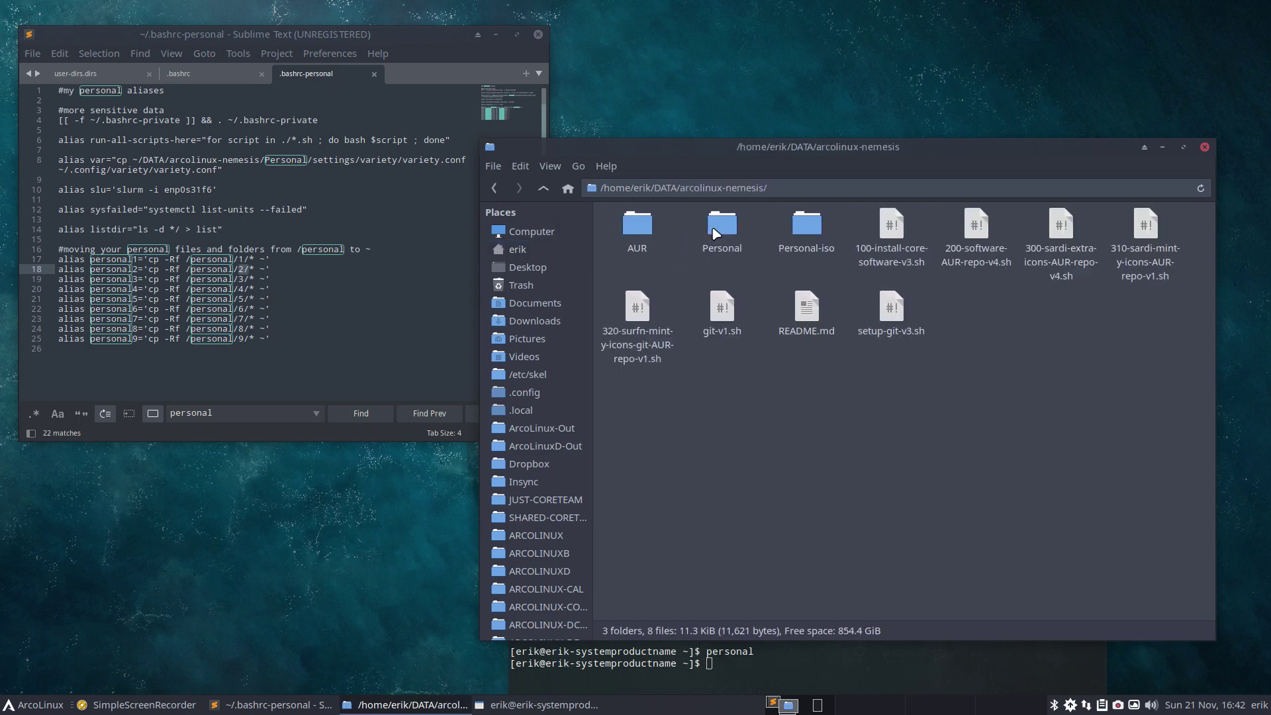
{"action": "left_click", "coordinate": [720, 240]}
{"action": "double_click", "coordinate": [803, 235]}
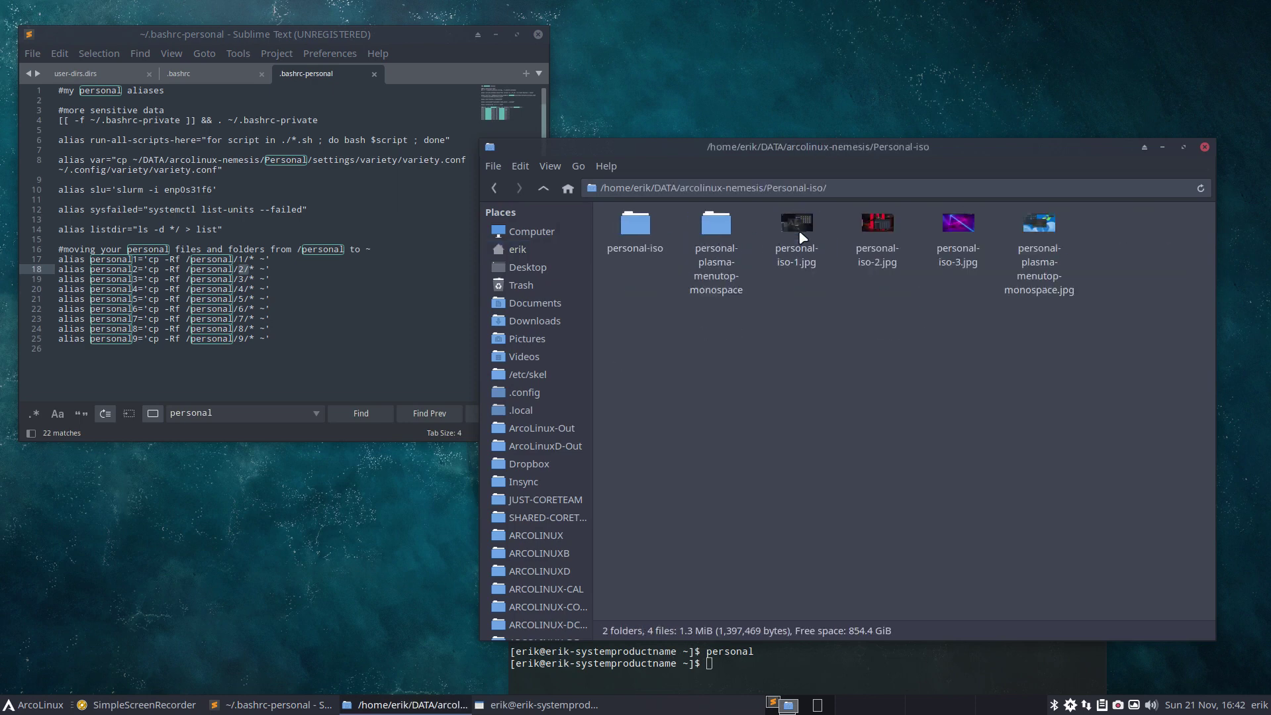
{"action": "double_click", "coordinate": [869, 236]}
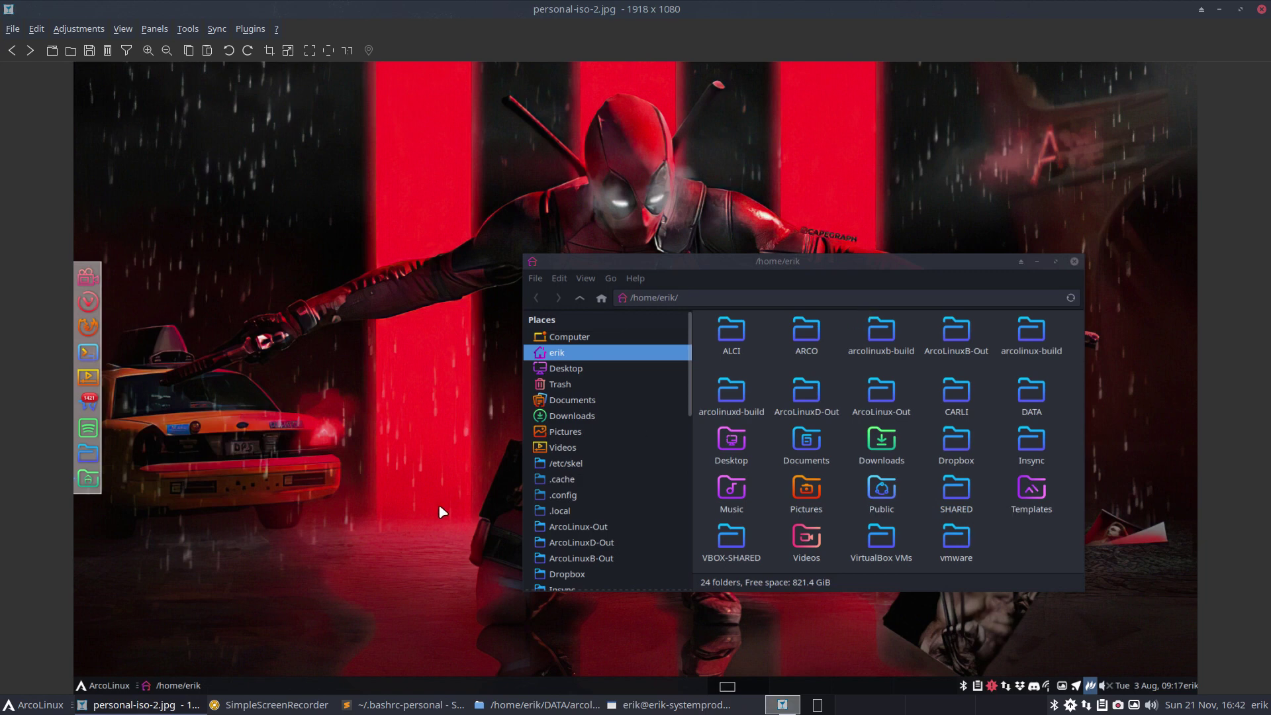
{"action": "key", "text": "ctrl+alt+g"}
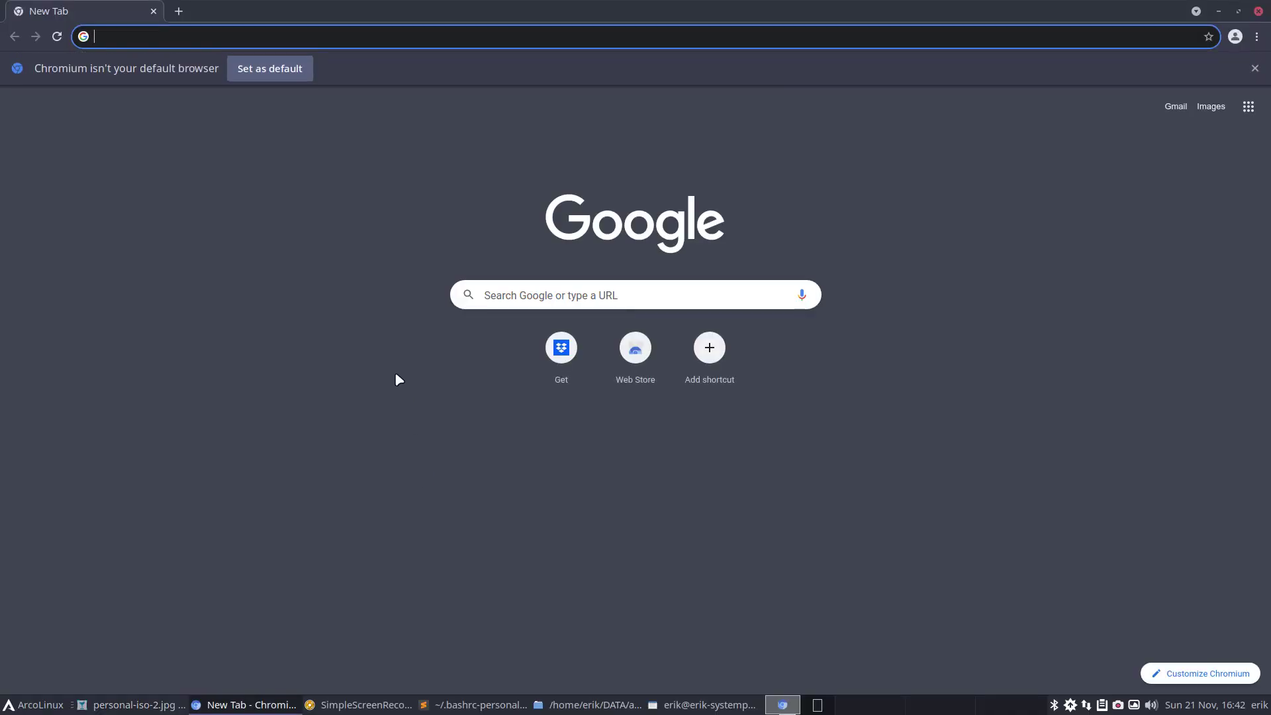
Load arcolinuxb.com and scroll through its home page.
{"action": "type", "text": "arcolinu"}
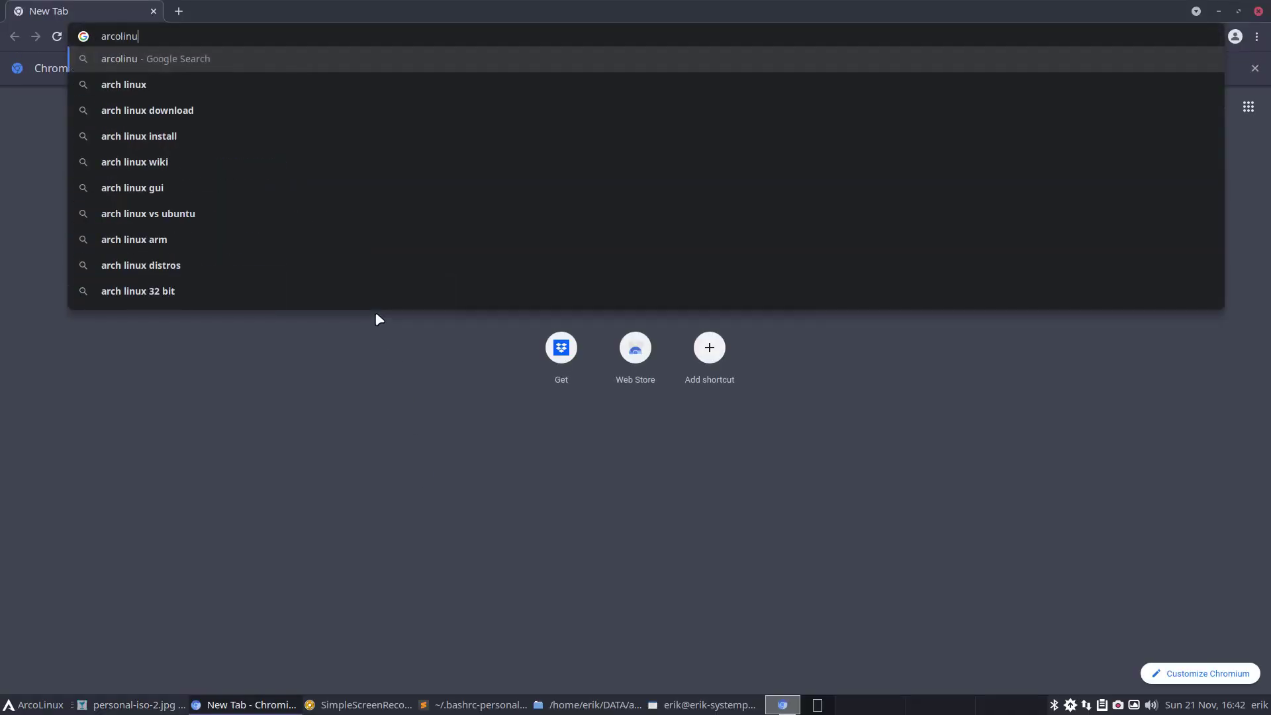
{"action": "type", "text": "xb.com"}
{"action": "key", "text": "Return"}
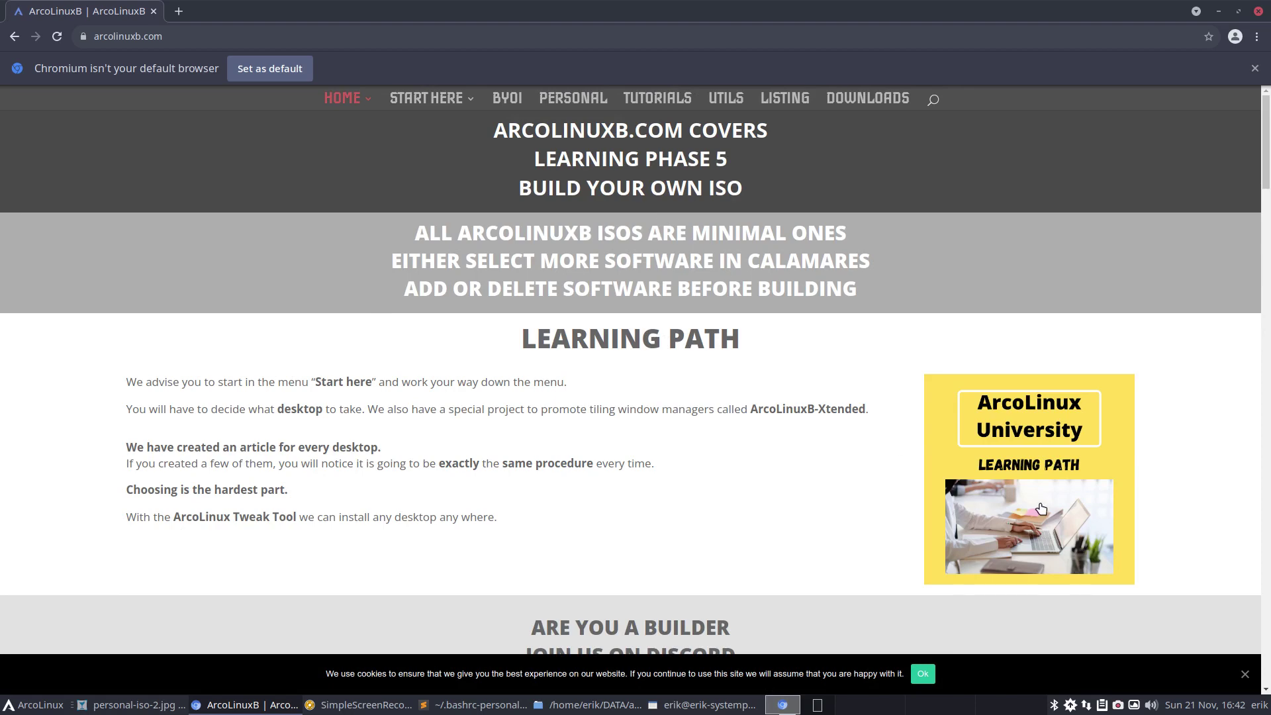
{"action": "scroll", "coordinate": [1033, 507], "scroll_direction": "down", "scroll_amount": 5}
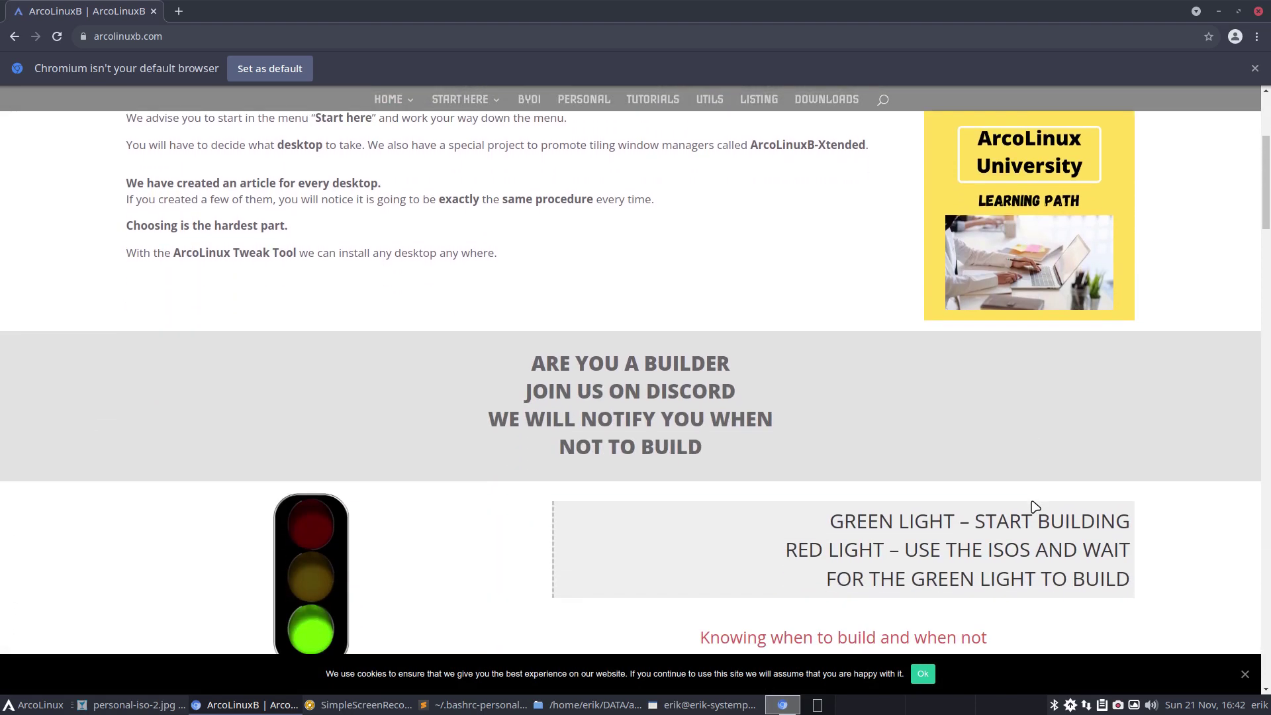
{"action": "scroll", "coordinate": [1033, 507], "scroll_direction": "up", "scroll_amount": 5}
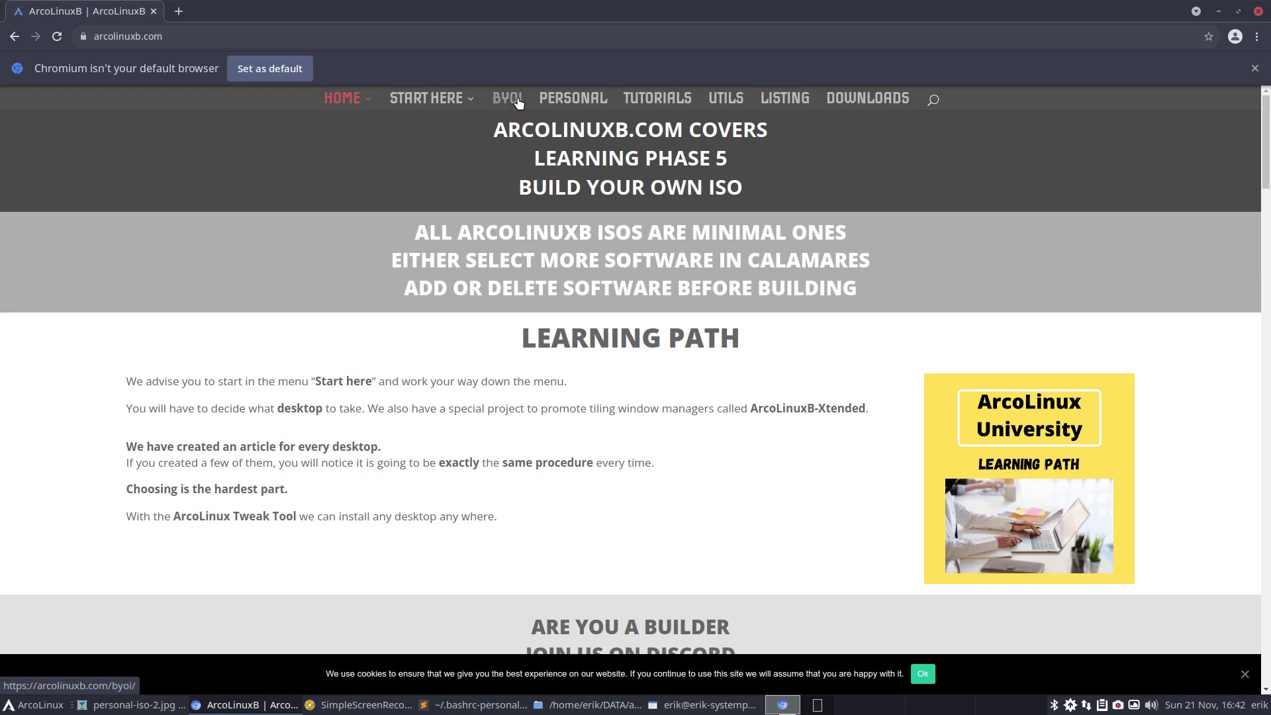
Open the site's PERSONAL page and scroll through its personal-folder article cards.
{"action": "left_click", "coordinate": [572, 99]}
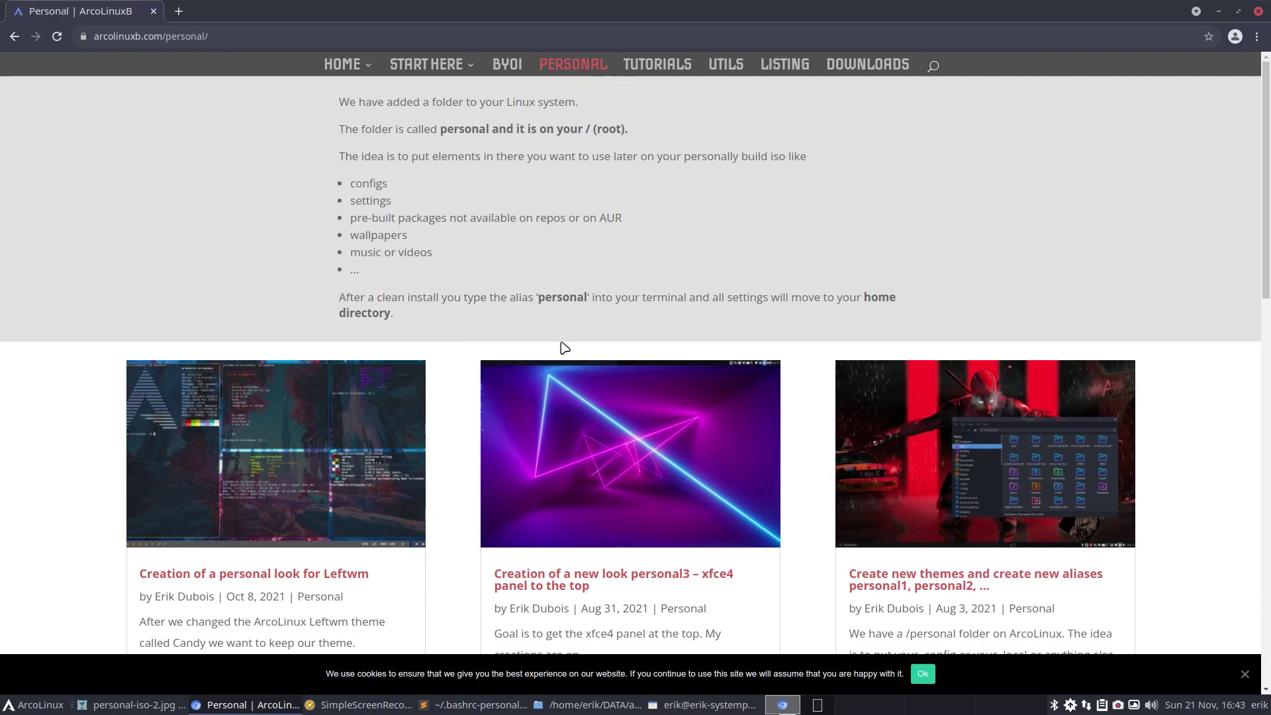
{"action": "scroll", "coordinate": [564, 348], "scroll_direction": "down", "scroll_amount": 10}
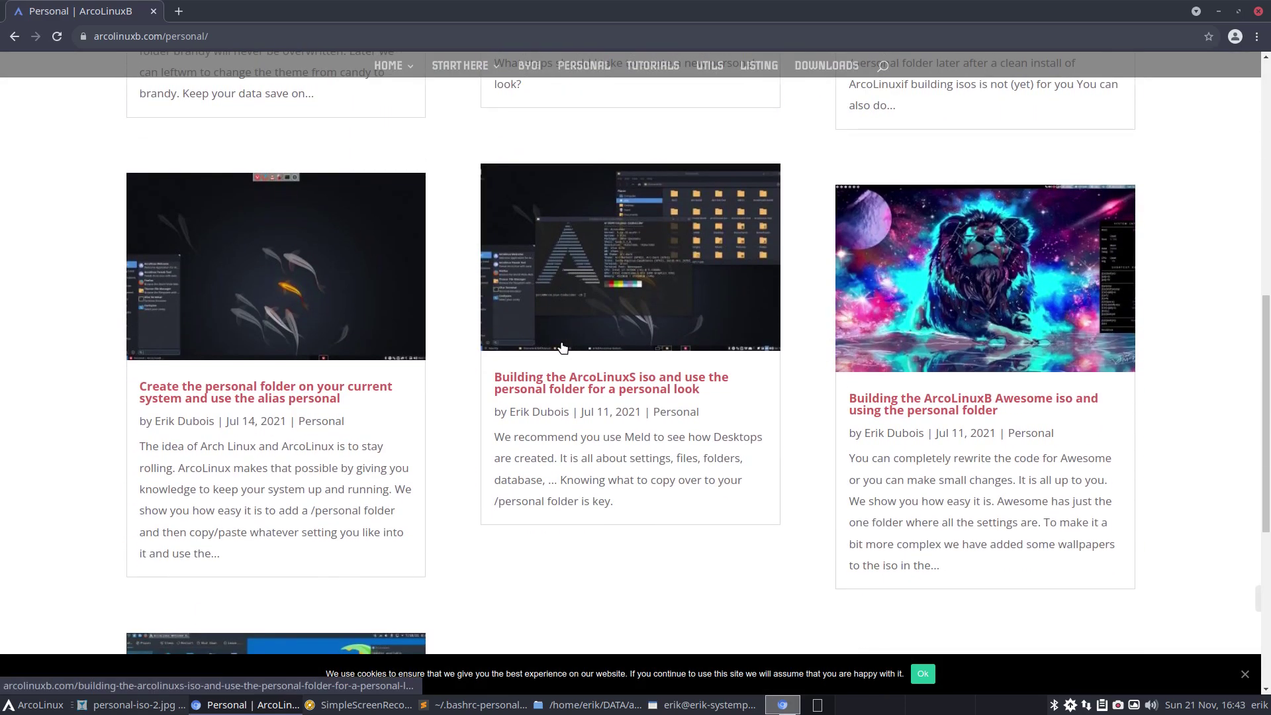
{"action": "scroll", "coordinate": [561, 347], "scroll_direction": "down", "scroll_amount": 6}
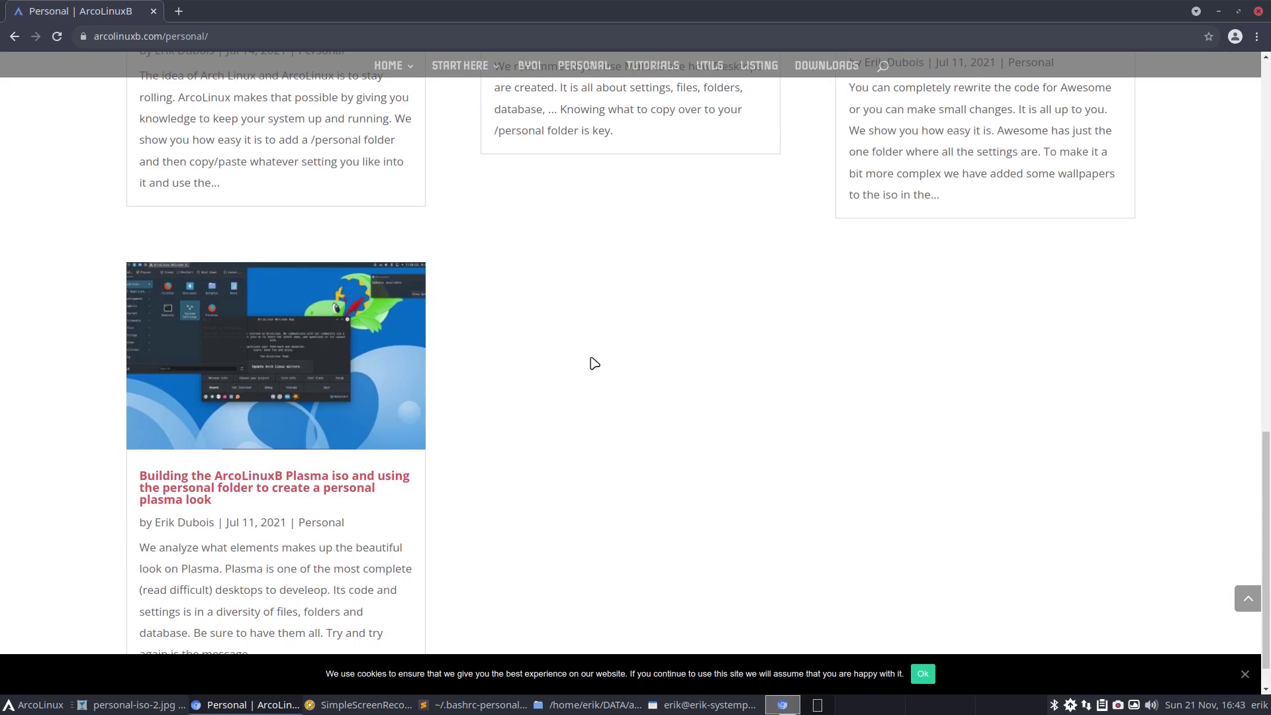
{"action": "scroll", "coordinate": [595, 364], "scroll_direction": "up", "scroll_amount": 15}
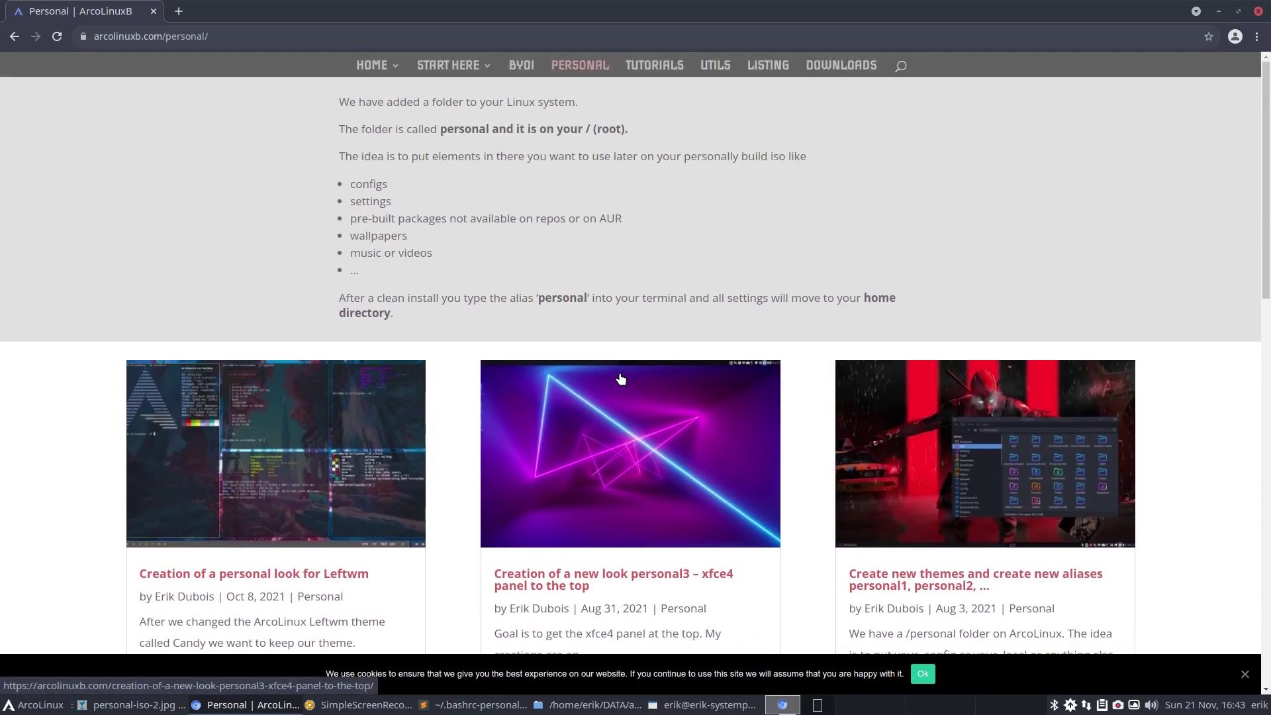